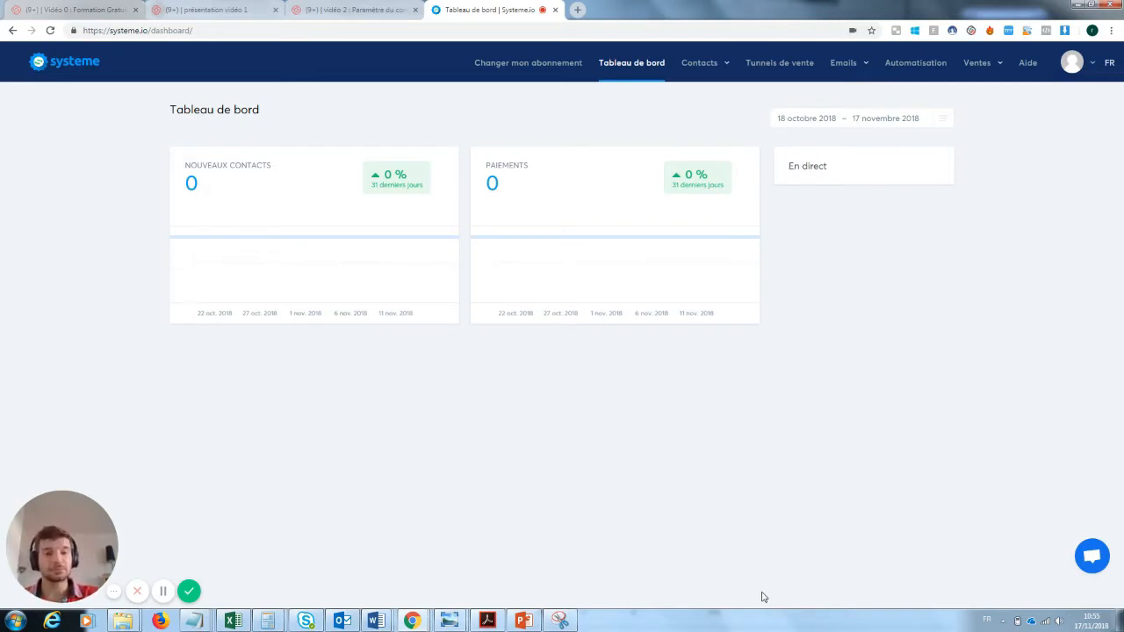
Create a 'Construisez votre audience' sales funnel named 'Capture mail formation youtube'.
click(777, 65)
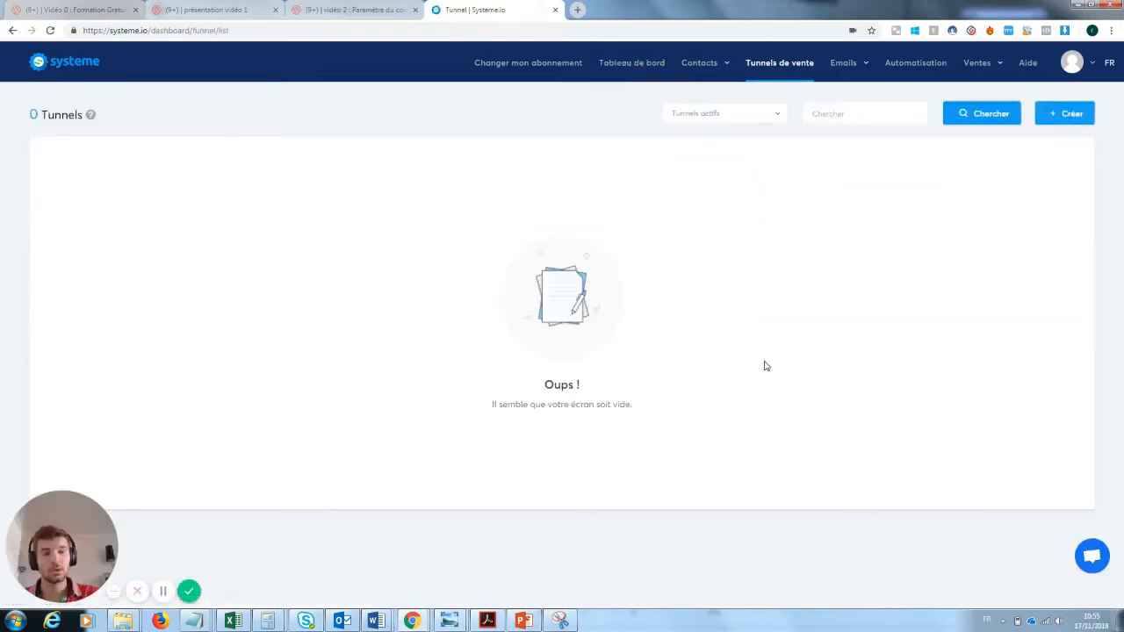
click(1067, 116)
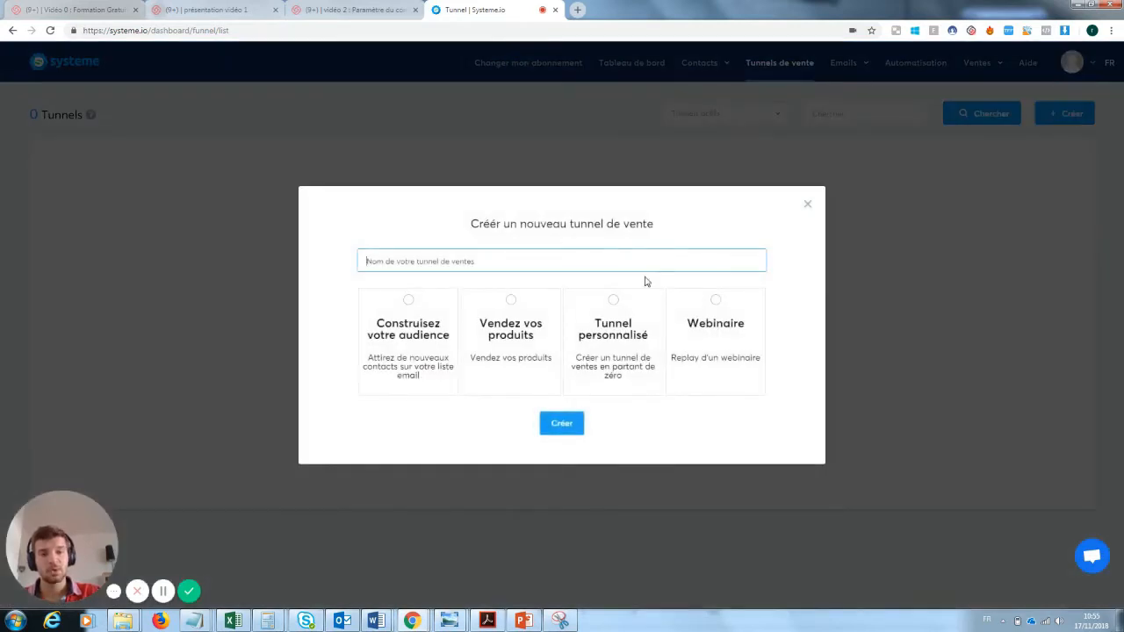
text(C)
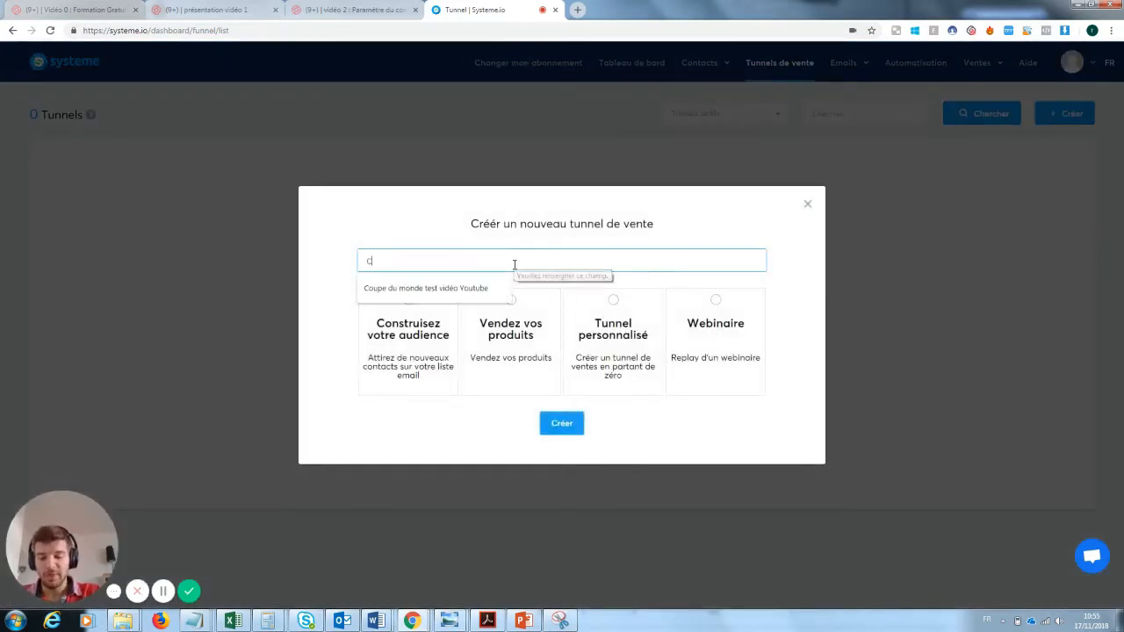
text(apture moil)
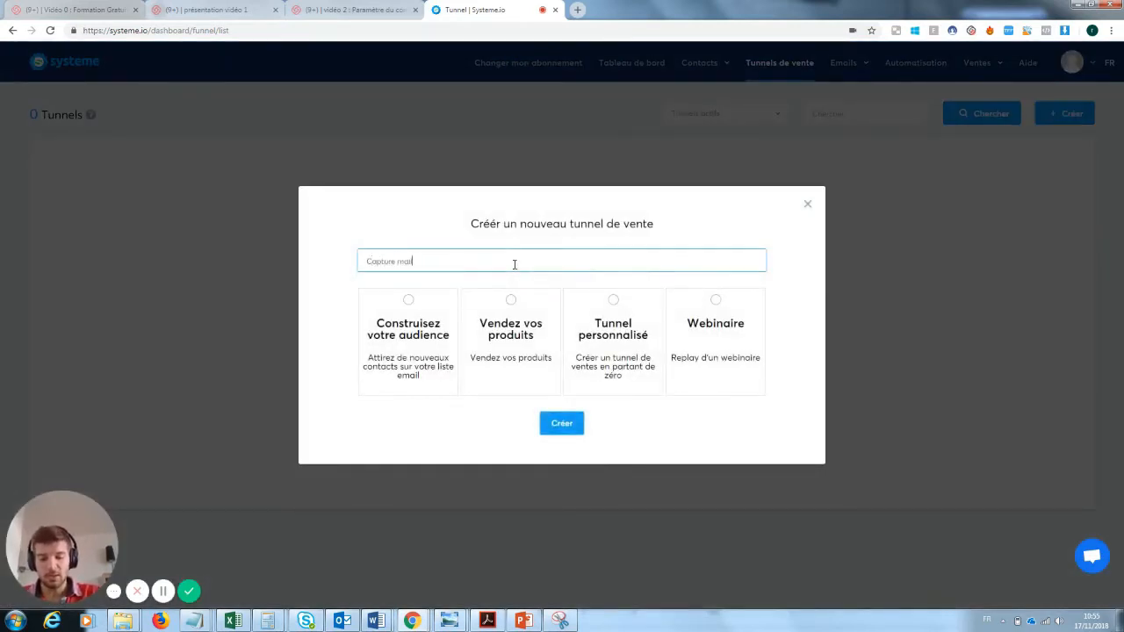
text( formation youtube)
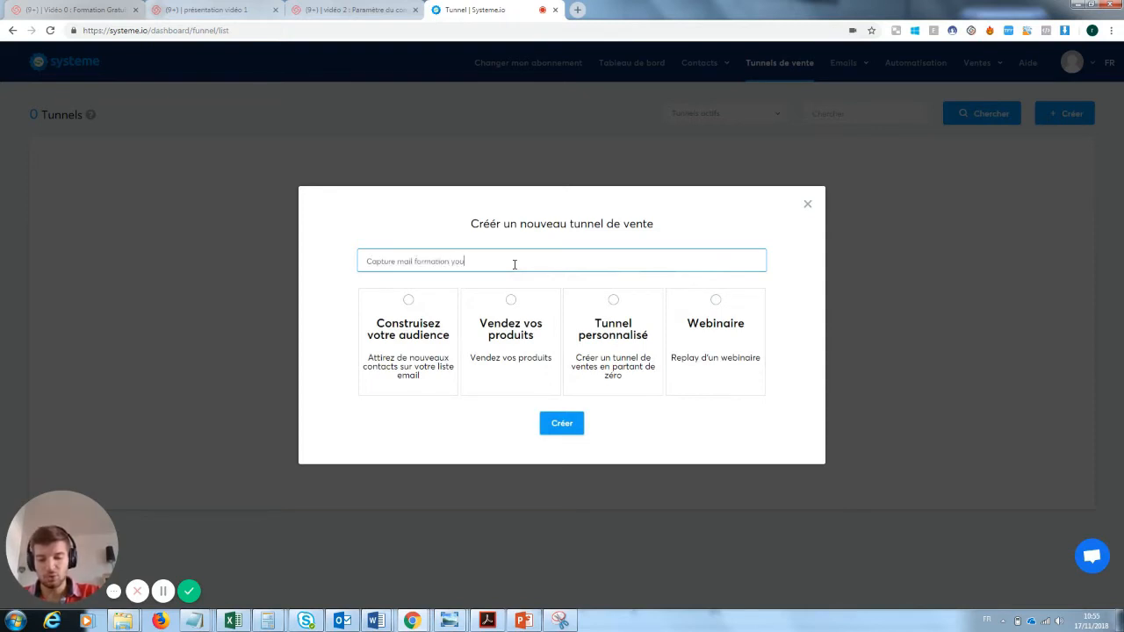
click(418, 314)
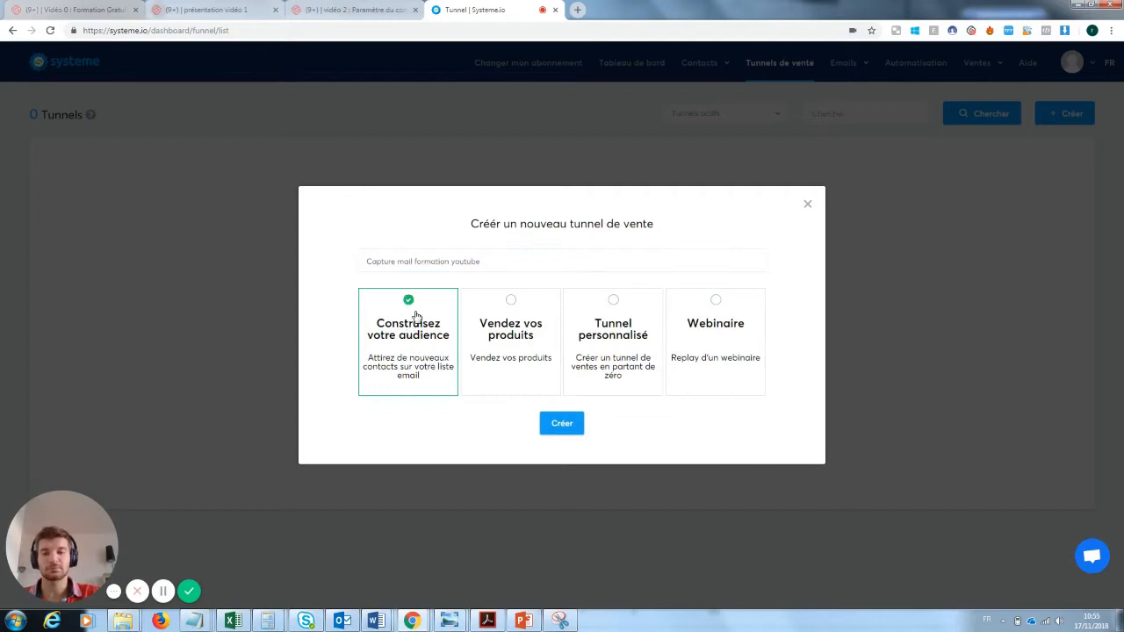
click(566, 423)
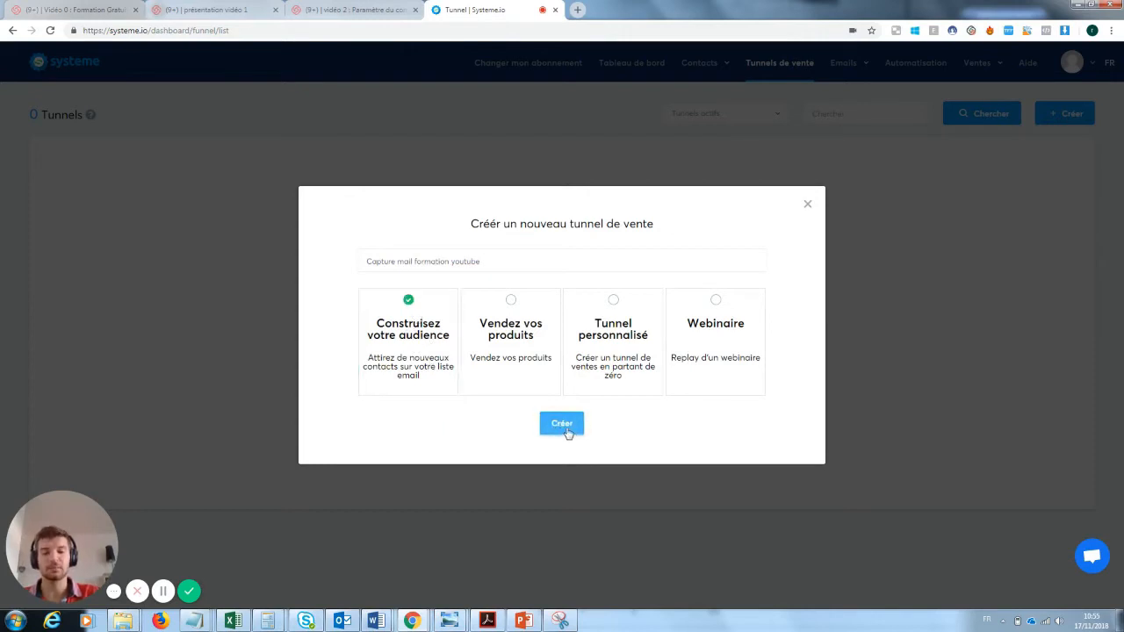
click(566, 429)
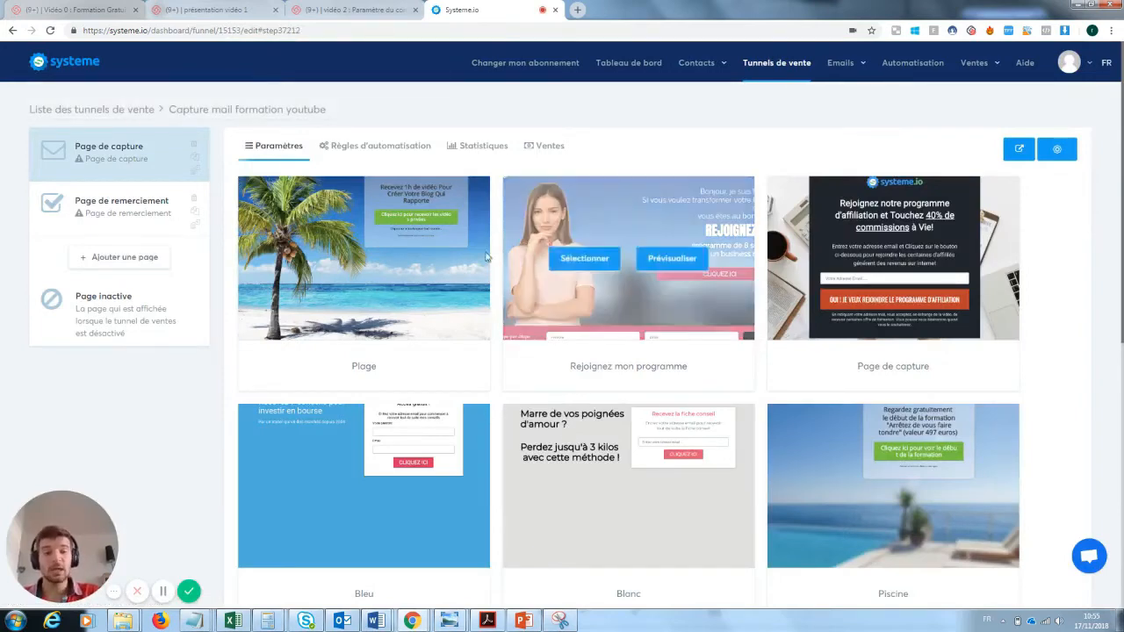
Browse the capture page templates and select the Page de capture template.
mouse_move(350, 238)
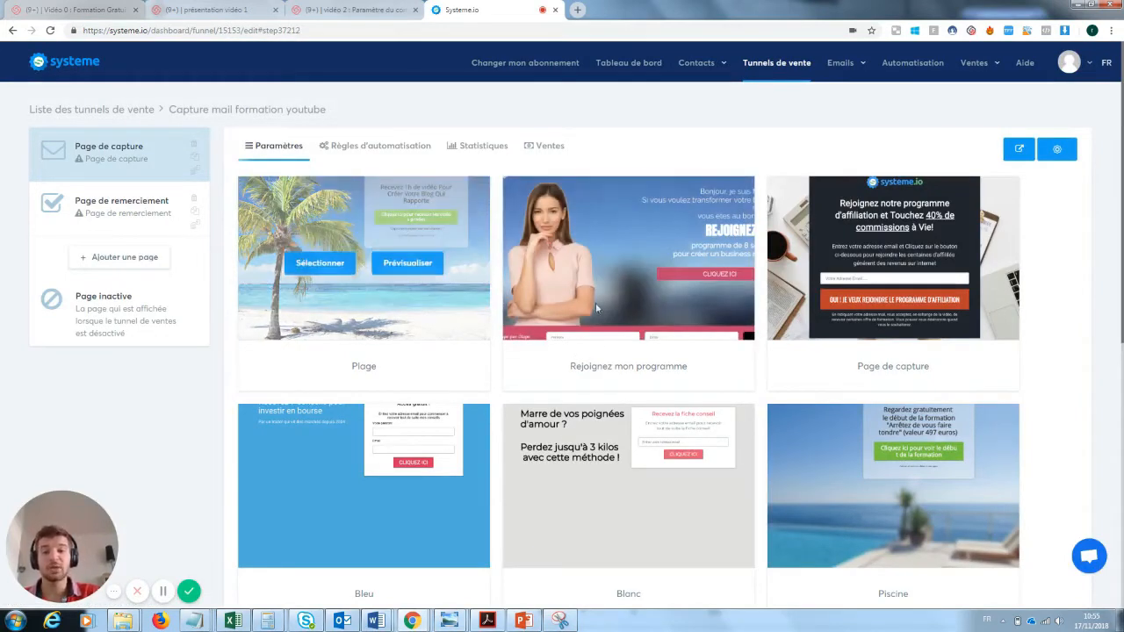
mouse_move(634, 232)
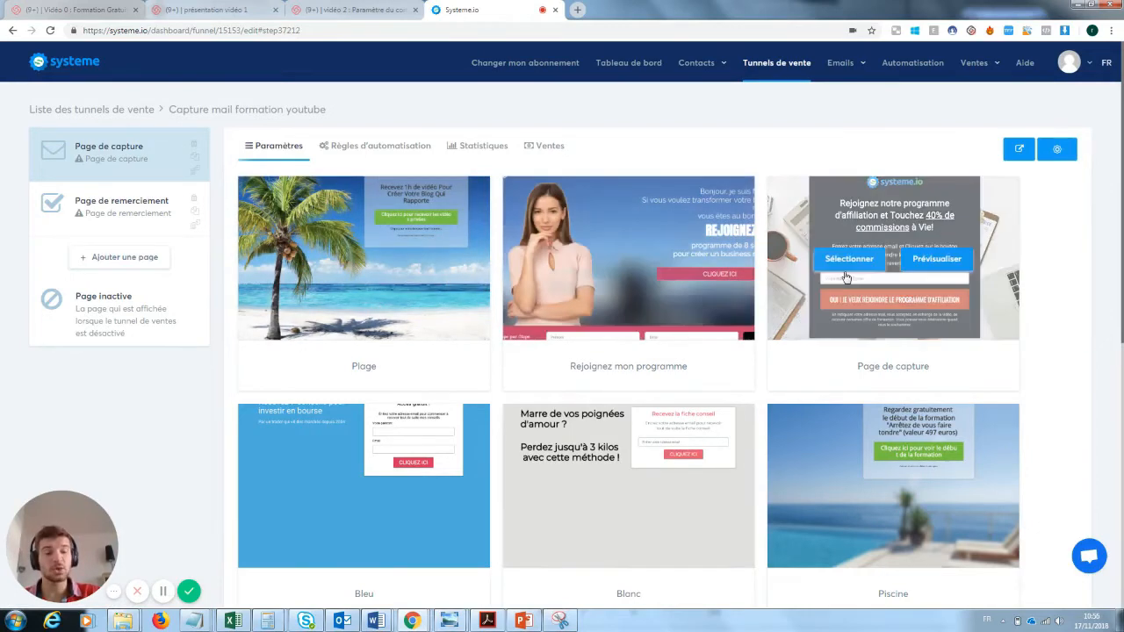
mouse_move(646, 480)
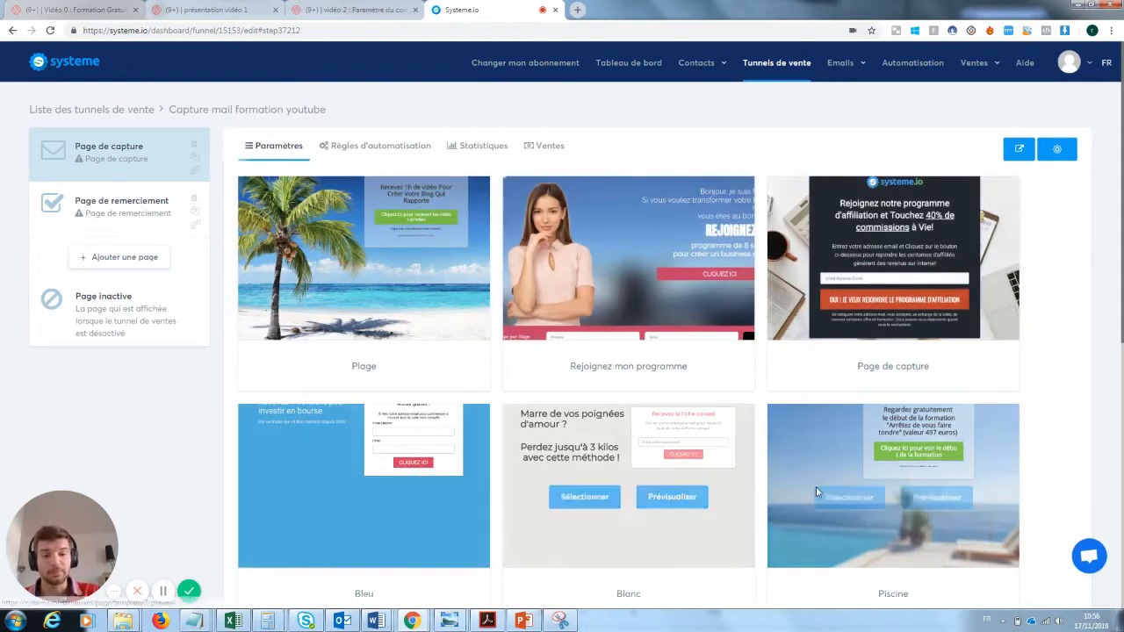
mouse_move(807, 488)
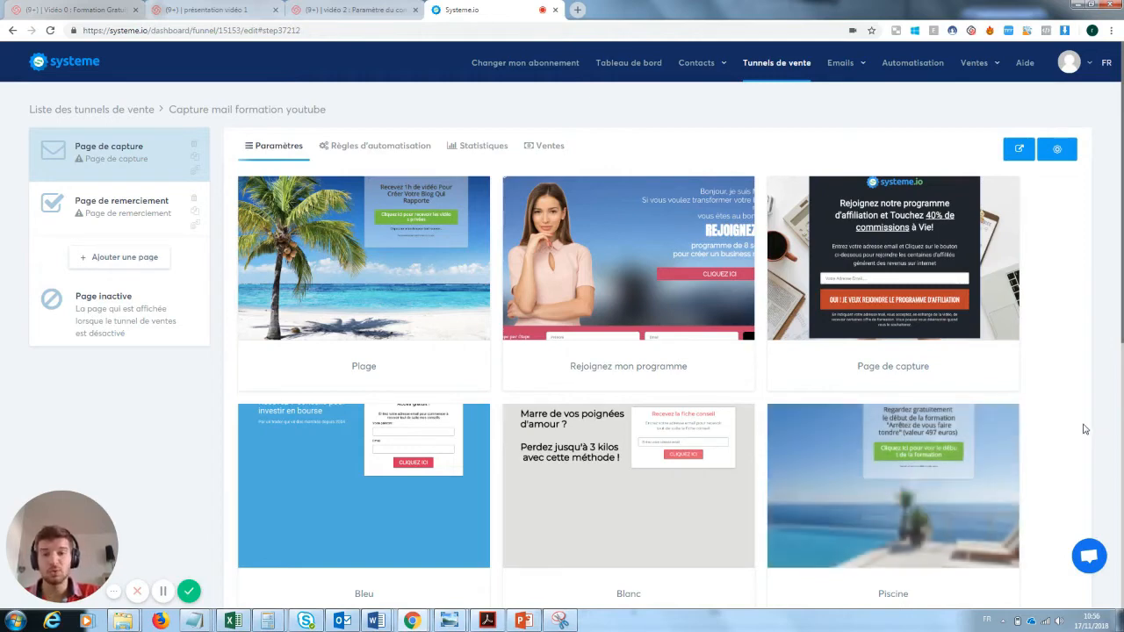
mouse_move(932, 234)
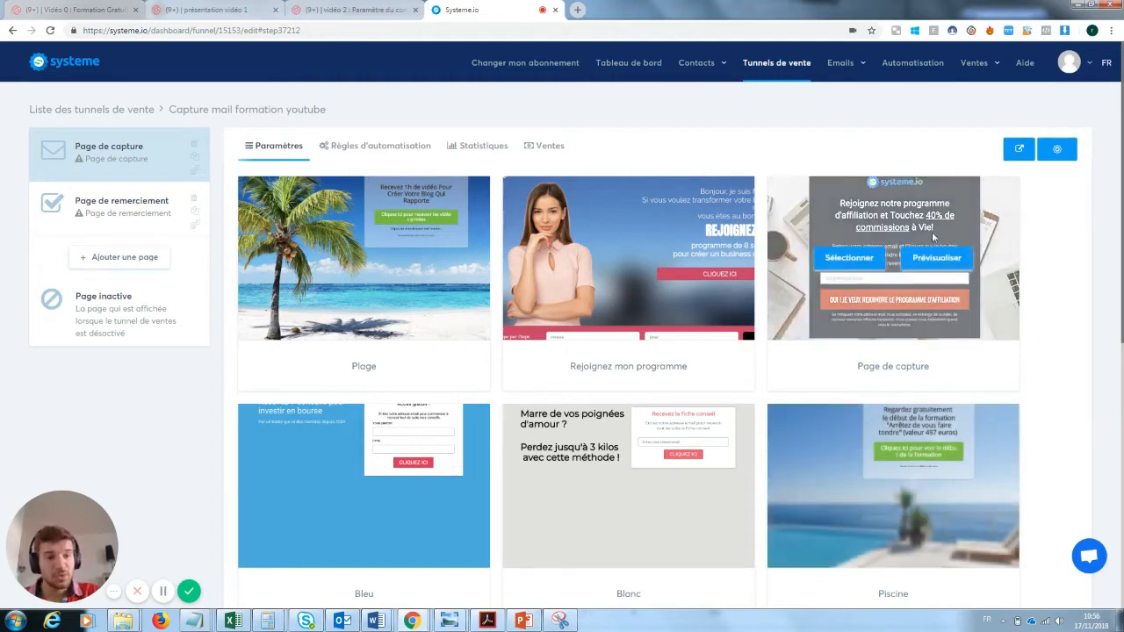
click(858, 261)
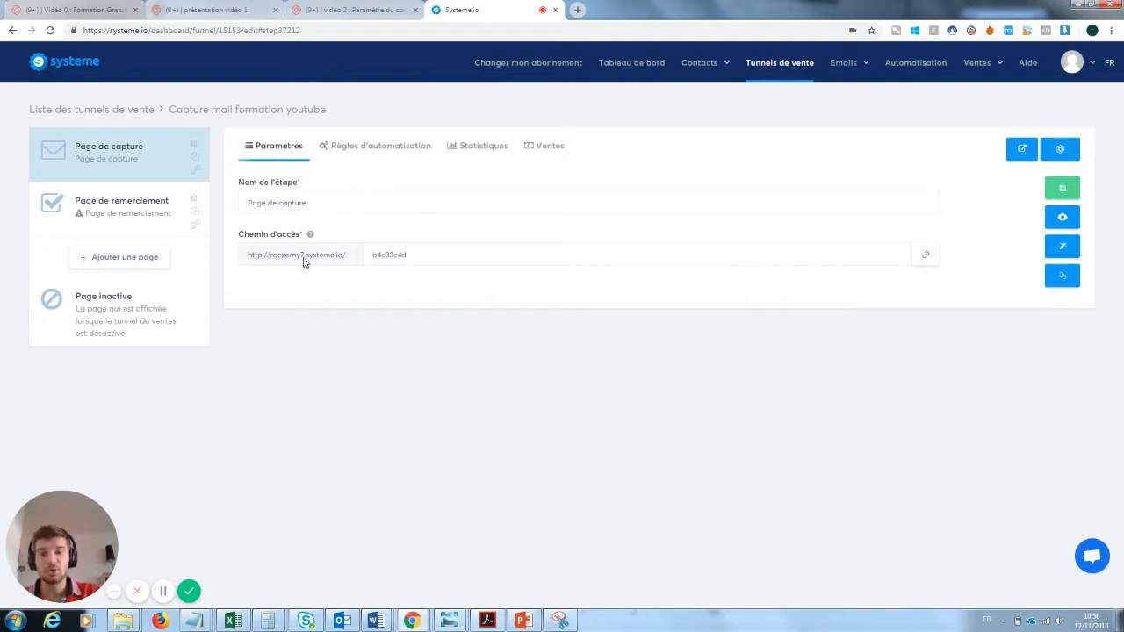
Change the capture page path to pagecaptureformationyoutube, save, and preview the live page.
drag(419, 257, 341, 258)
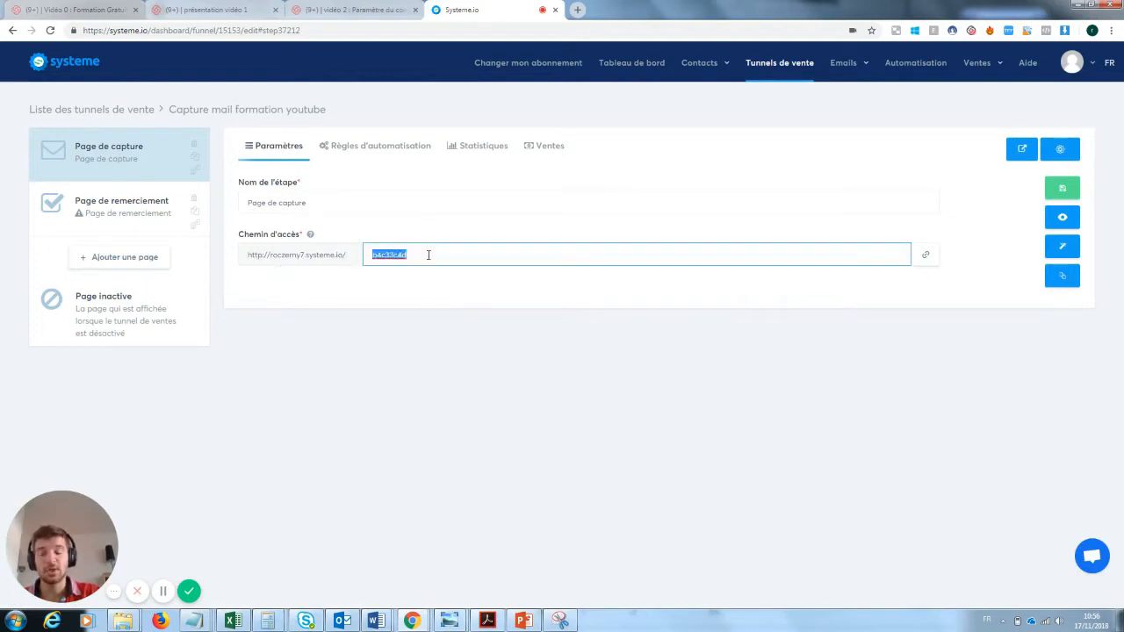
text(pagecapture)
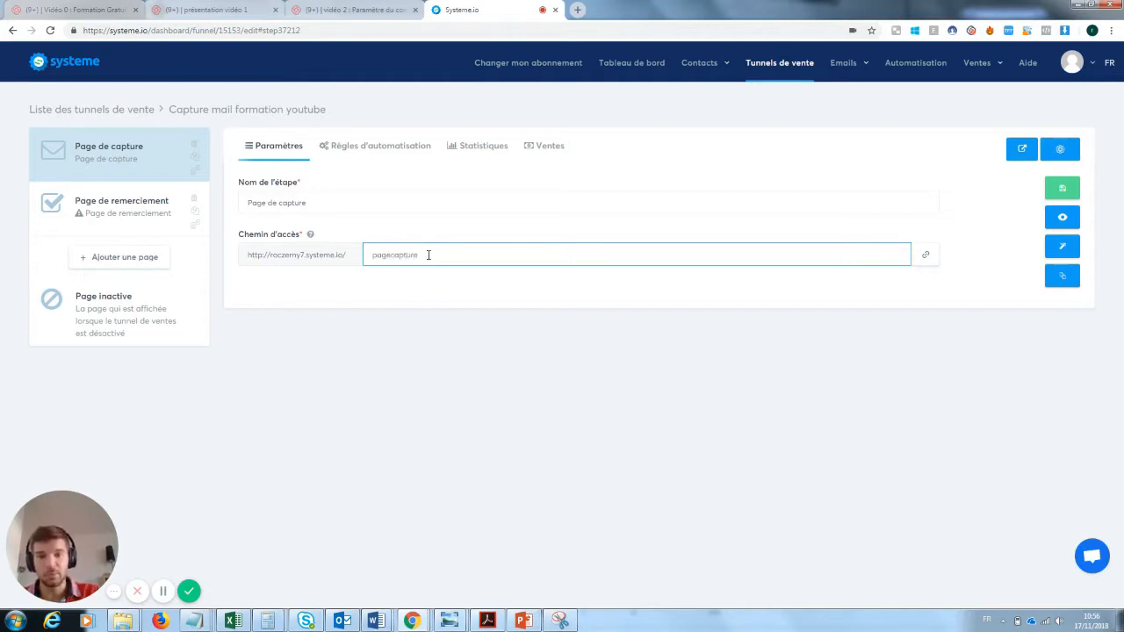
text(formations)
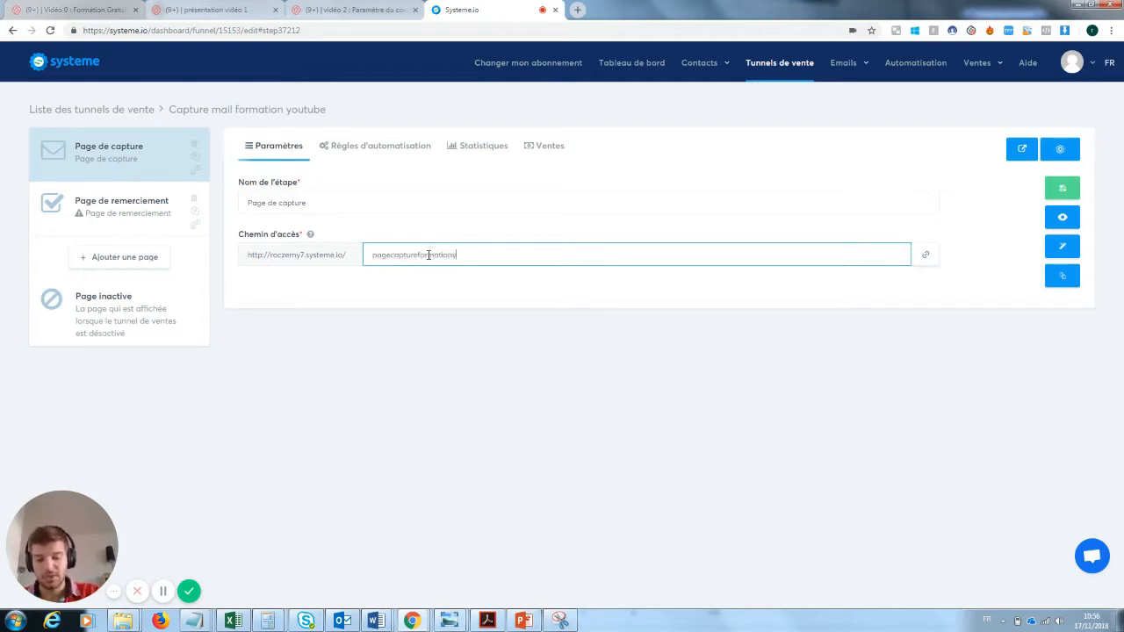
key(BackSpace)
text(youtube)
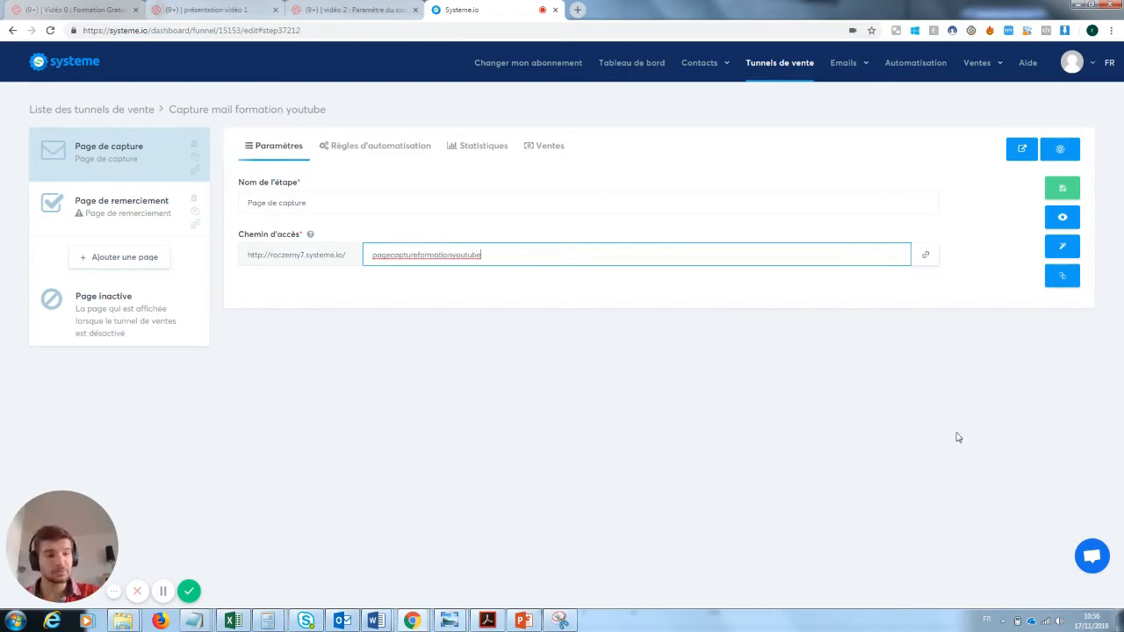
click(1064, 189)
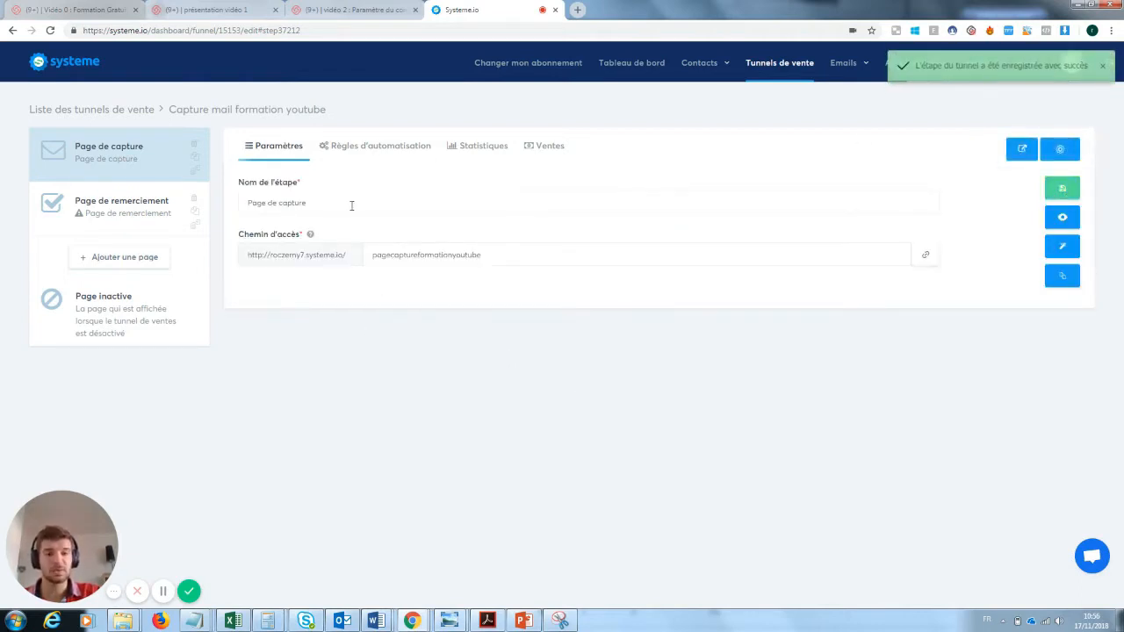
click(1062, 218)
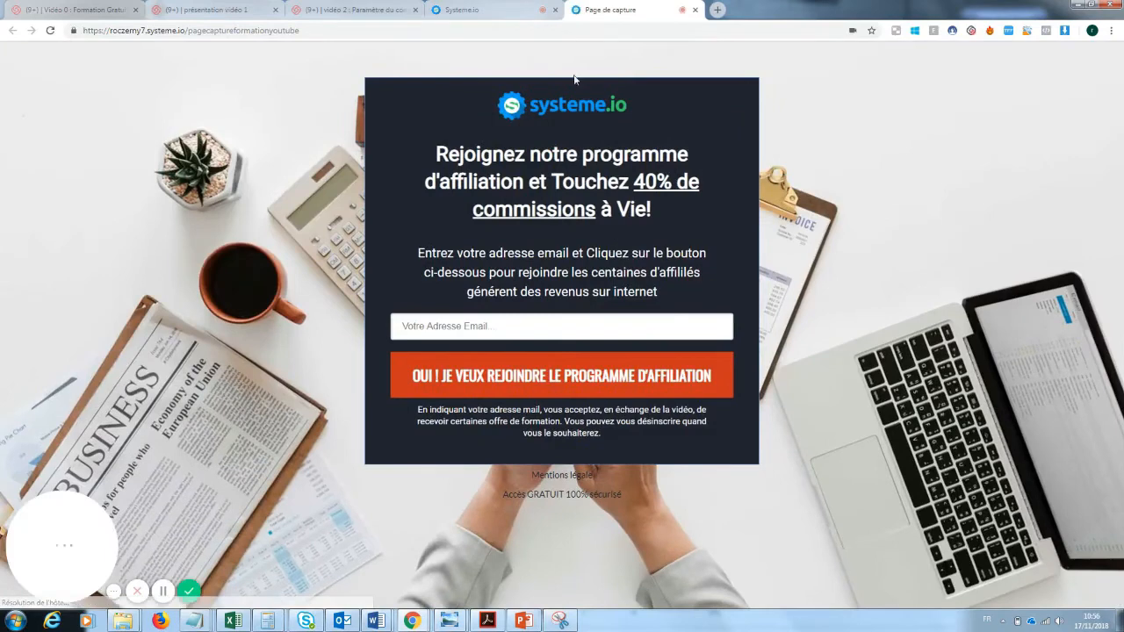
click(694, 10)
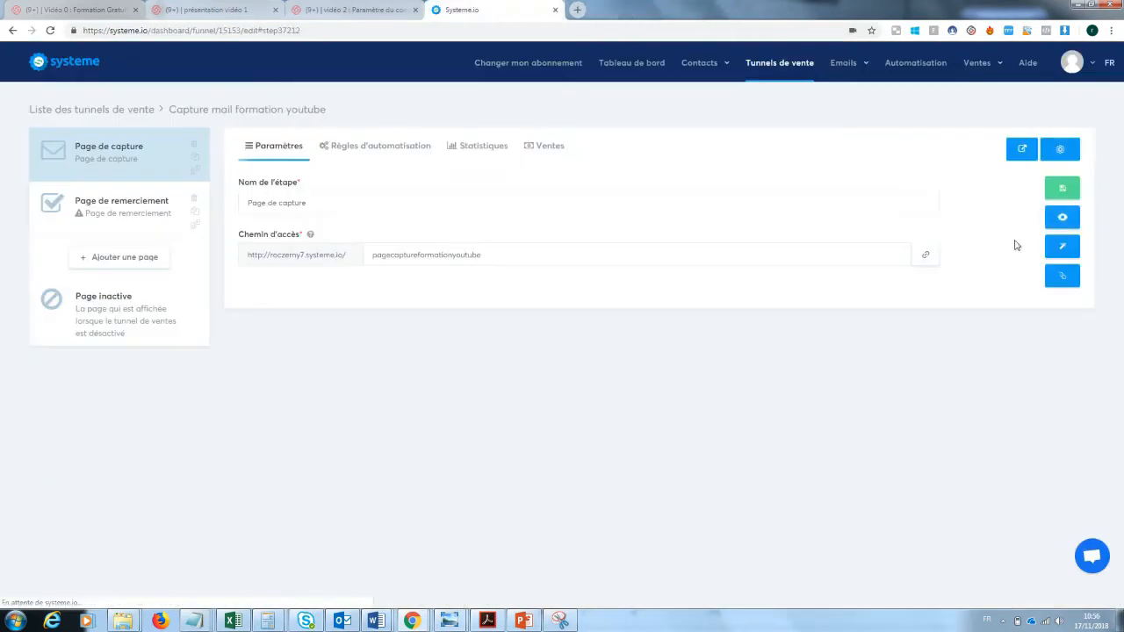
Open the capture page in the editor and drop a TEXTE block below Mentions légale.
click(1066, 249)
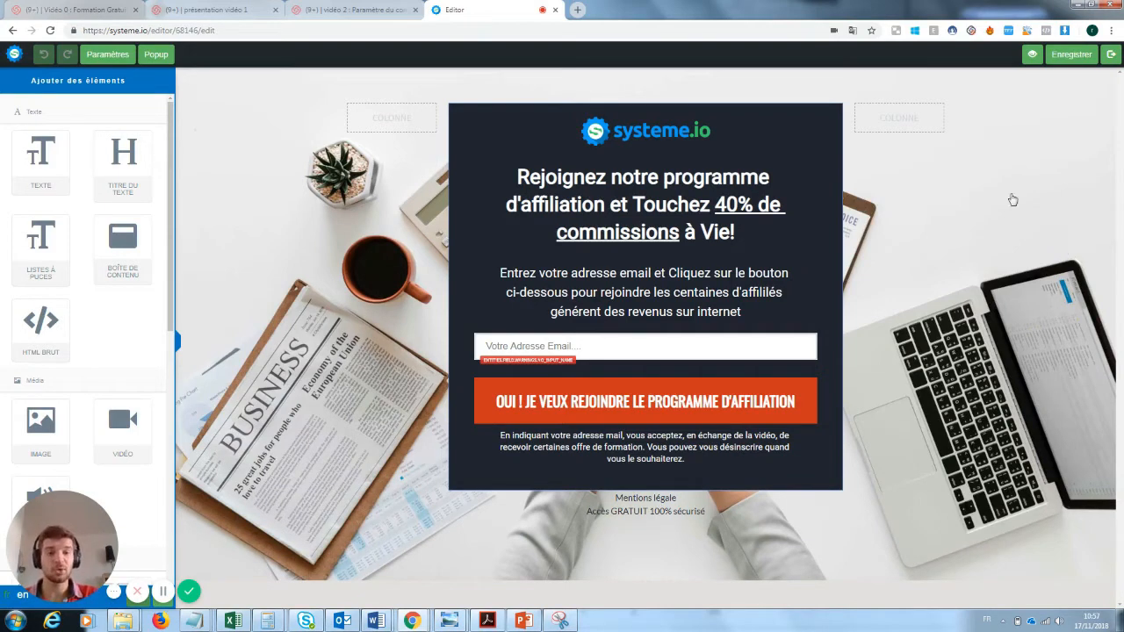
click(667, 132)
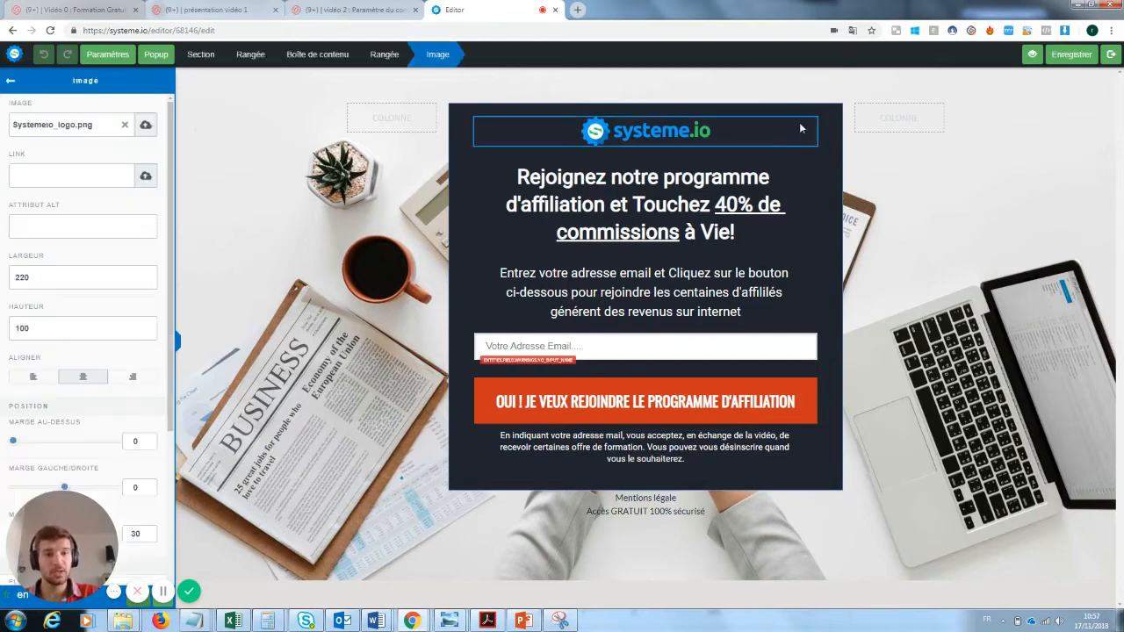
click(787, 237)
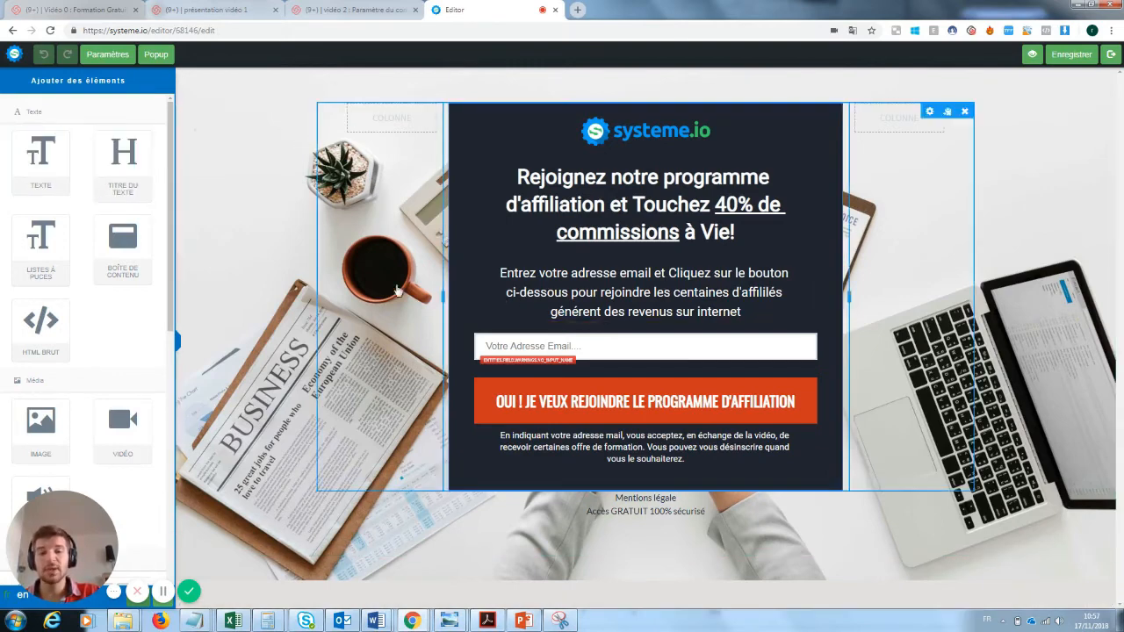
drag(40, 158, 592, 551)
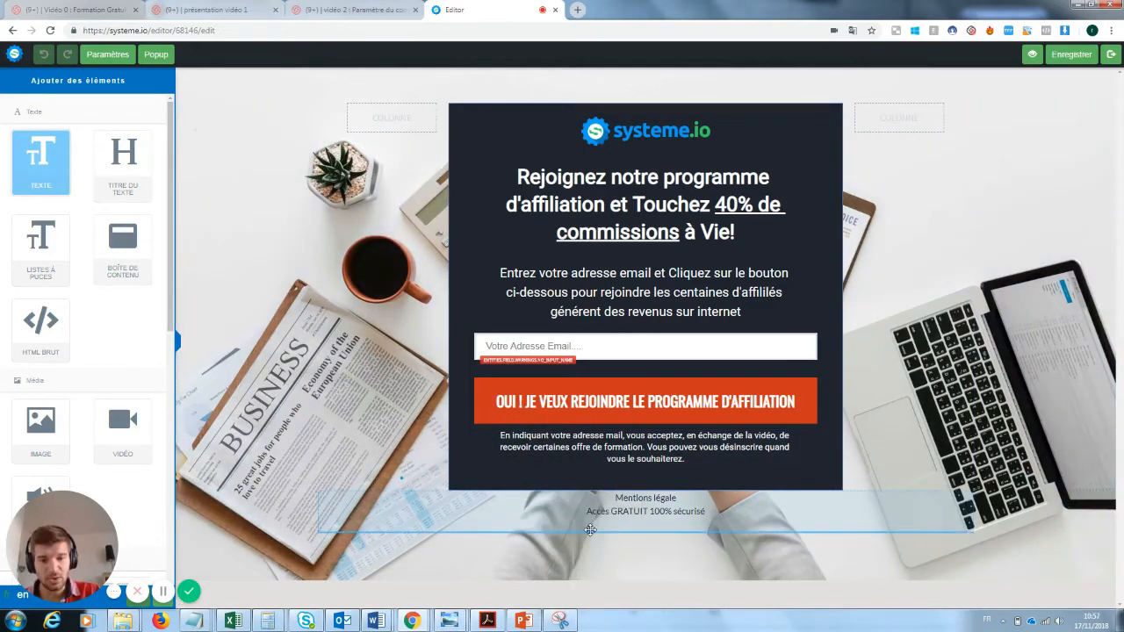
click(641, 559)
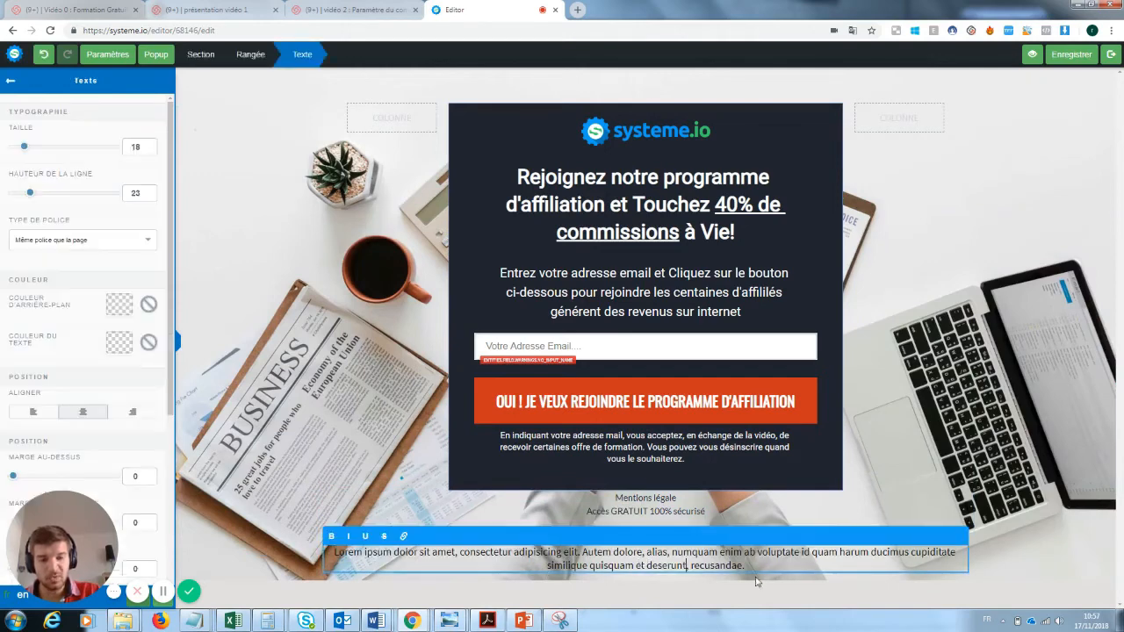
drag(757, 567, 337, 551)
text(Lo)
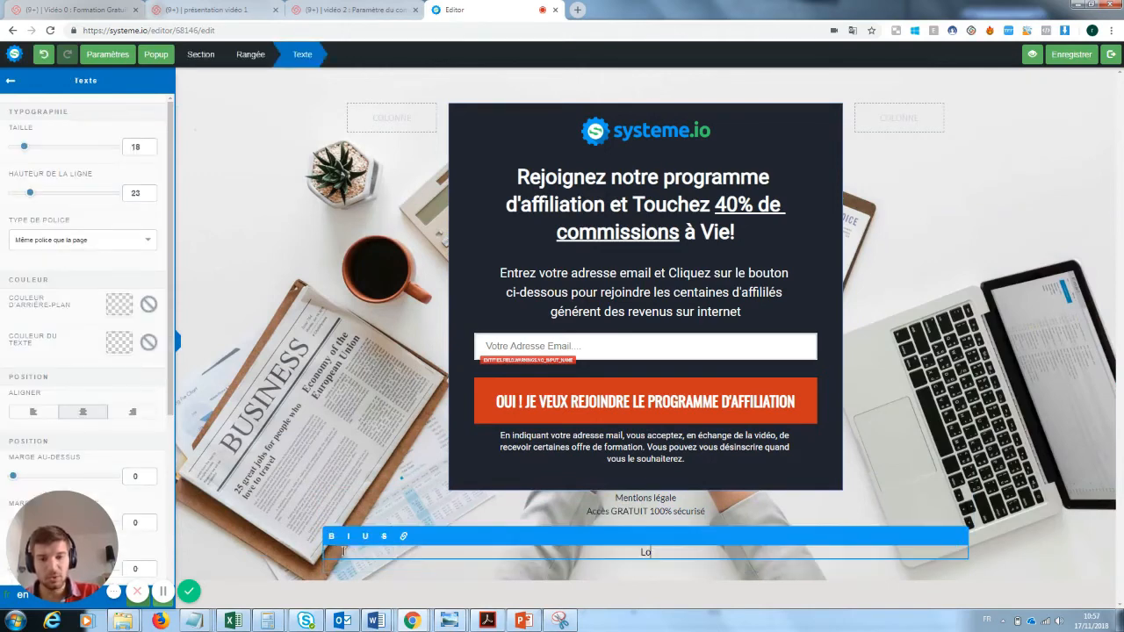
text(ffézeonsklnz)
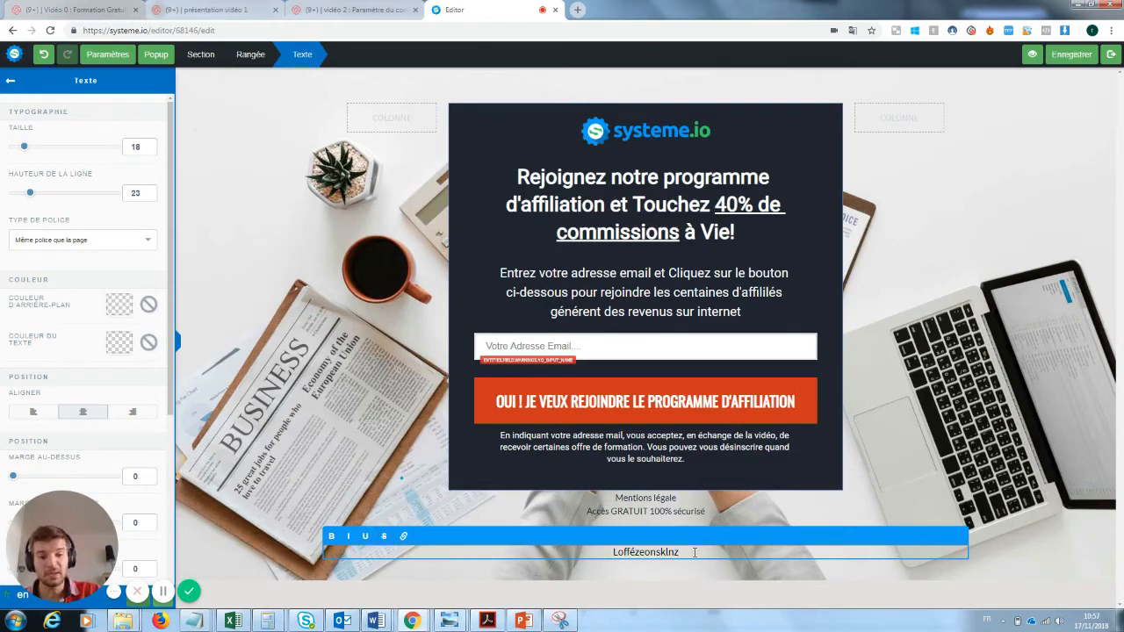
click(759, 575)
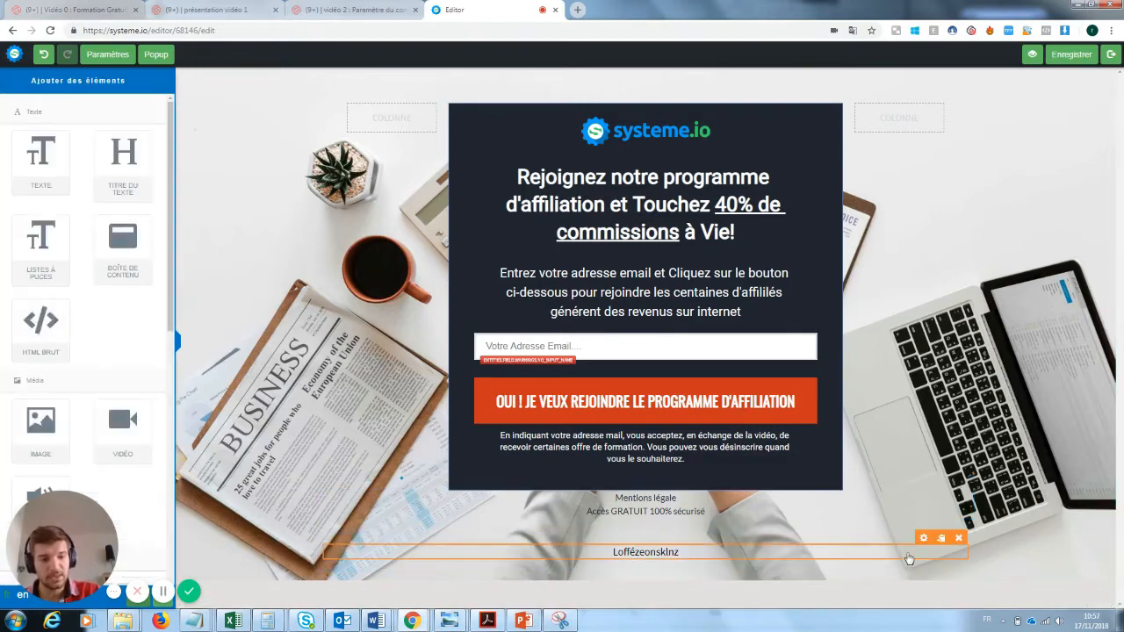
click(959, 538)
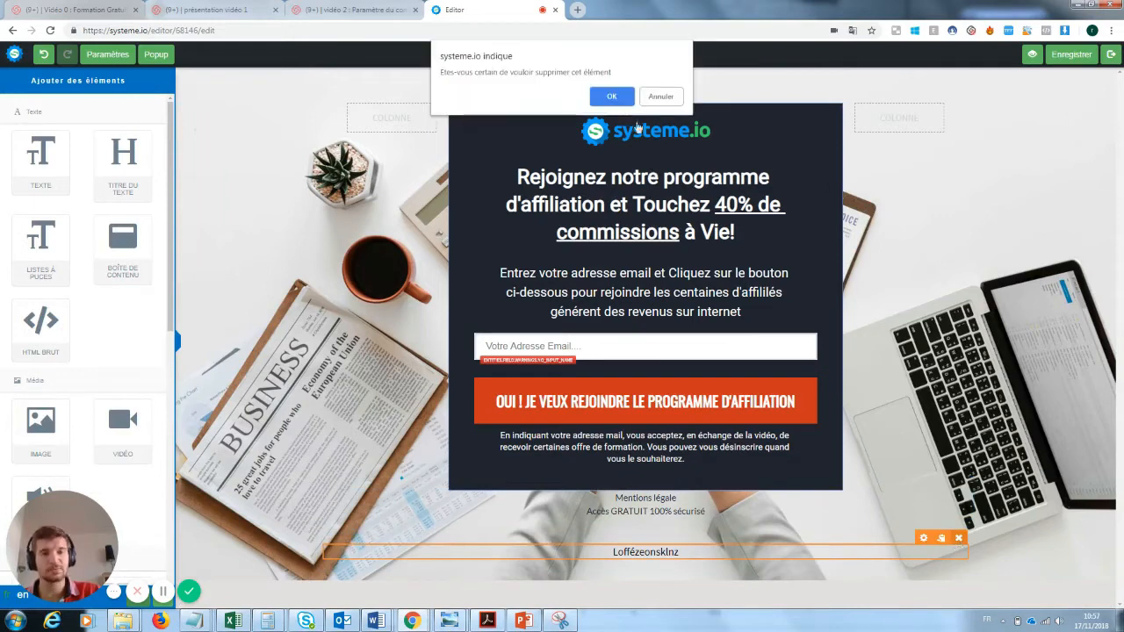
click(611, 97)
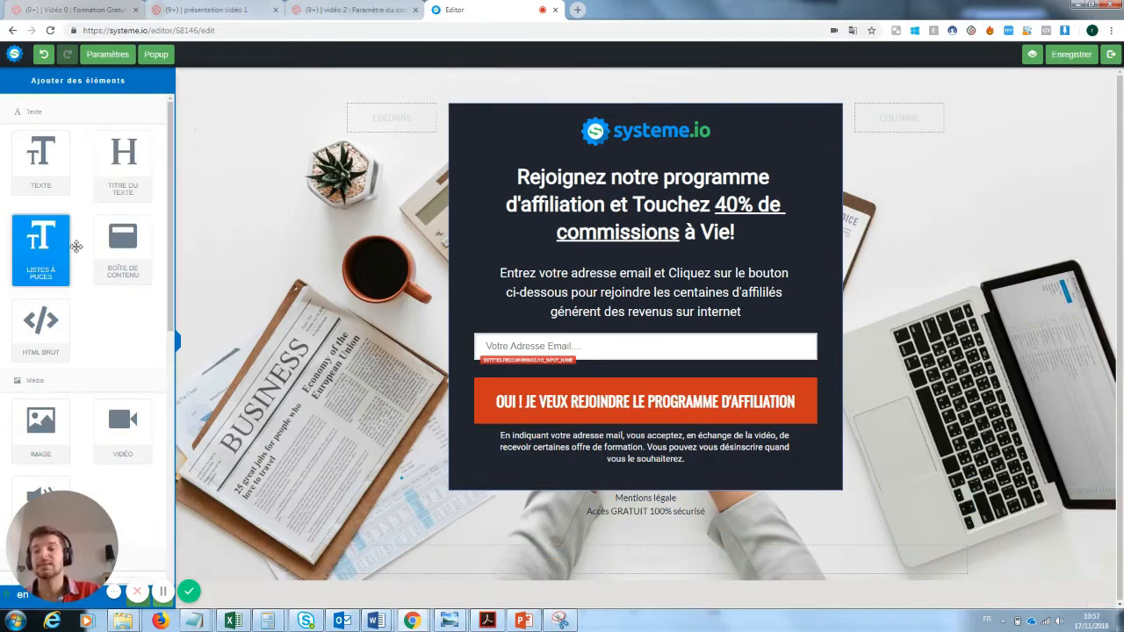
drag(123, 248, 584, 548)
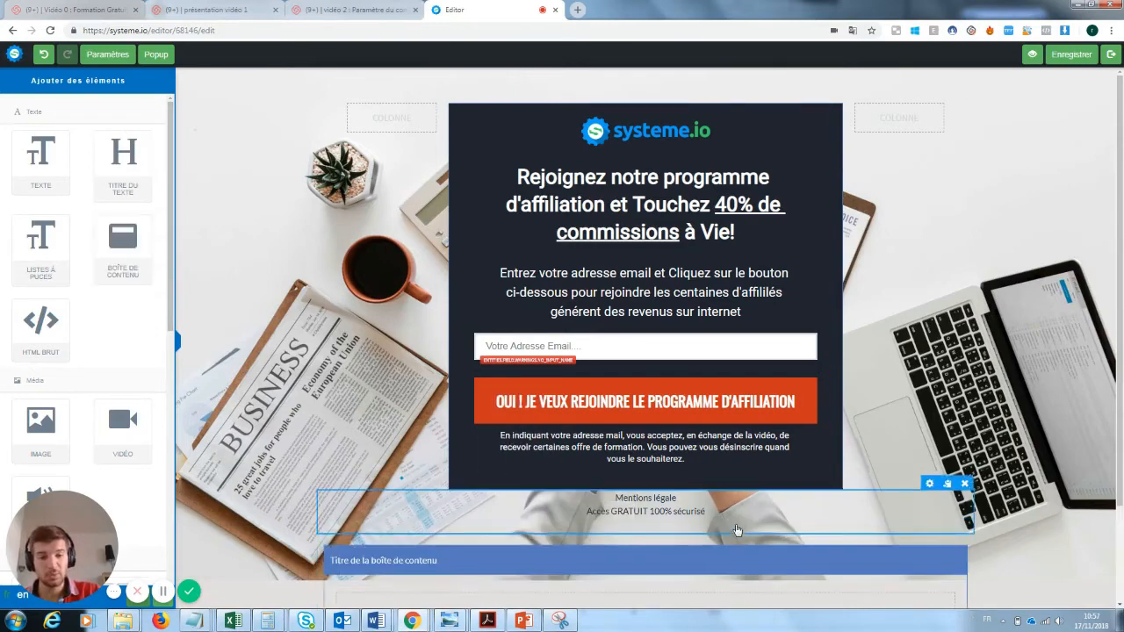
scroll(963, 559, down, 1)
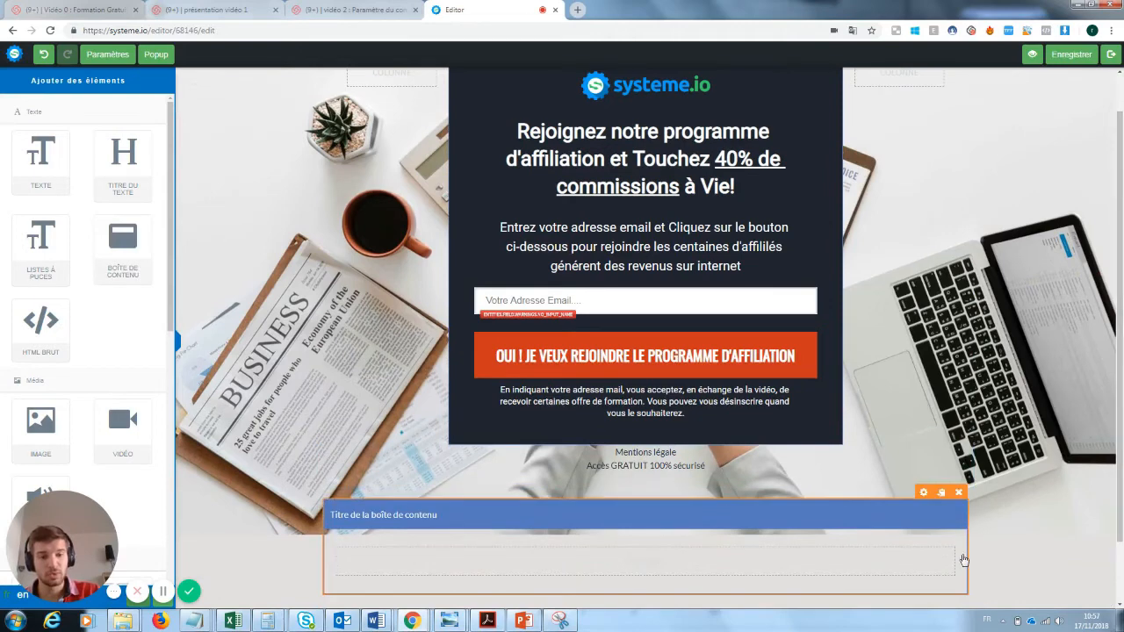
click(959, 492)
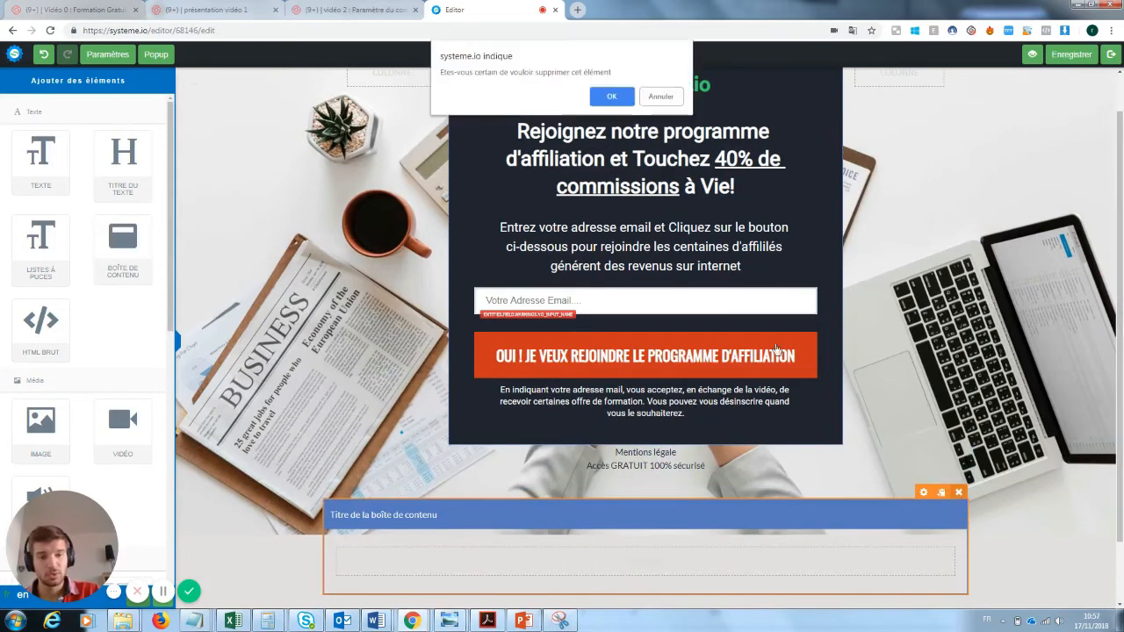
click(615, 95)
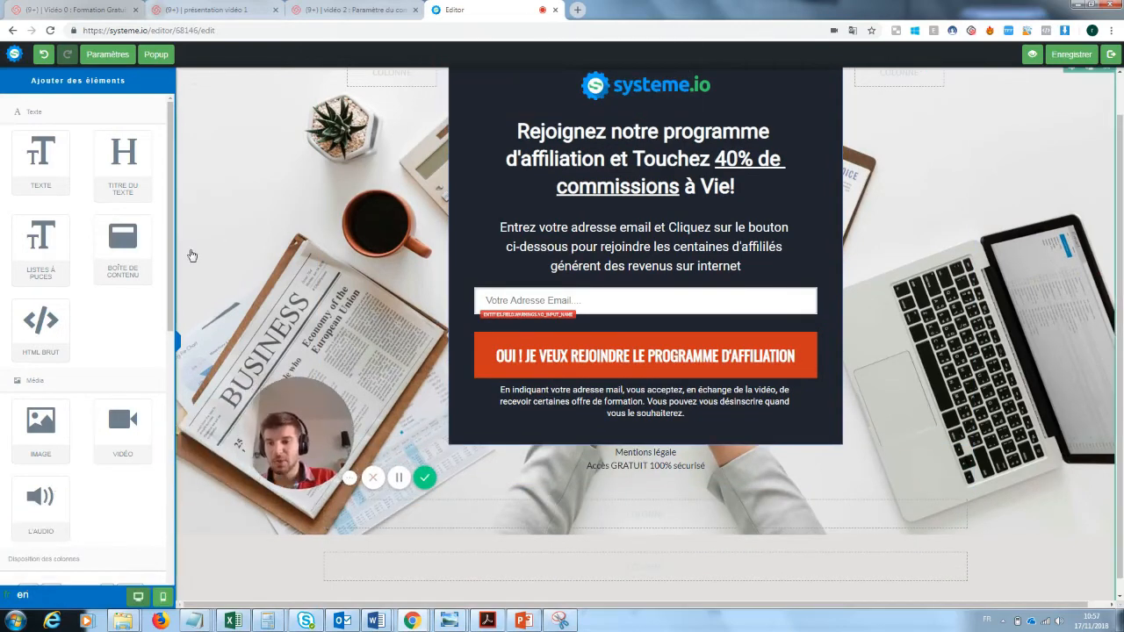
scroll(148, 319, down, 1)
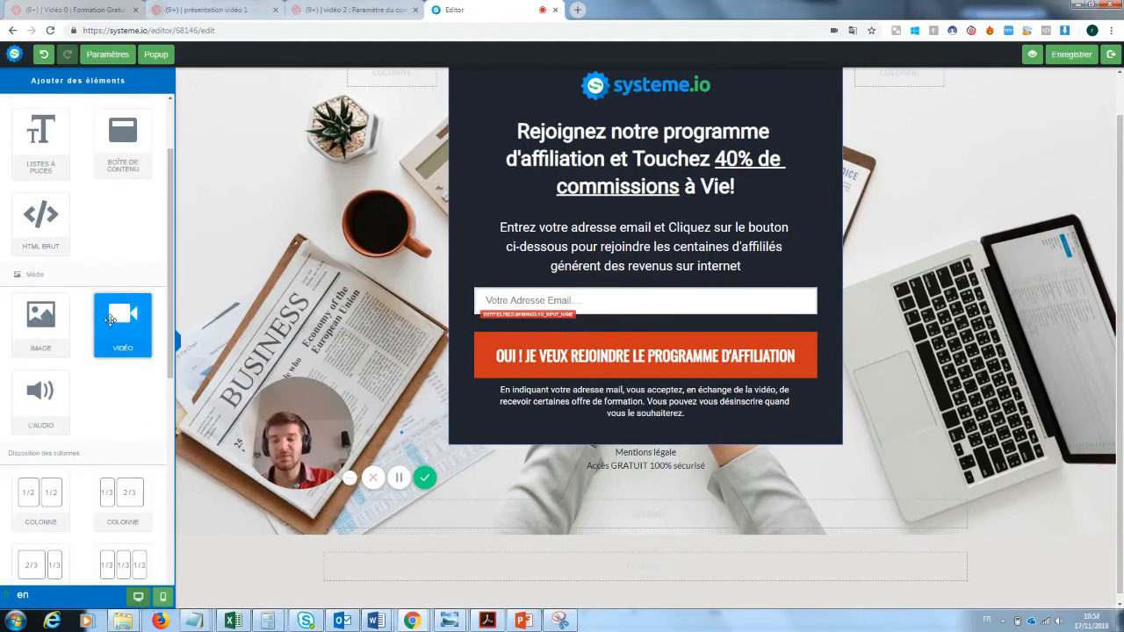
drag(110, 321, 546, 496)
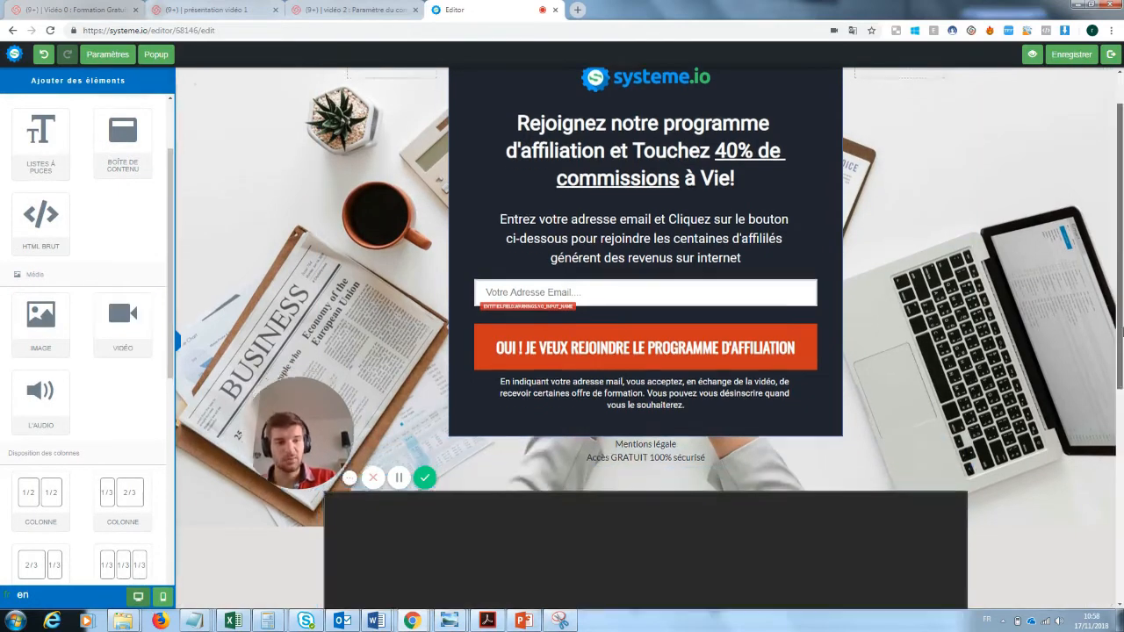
drag(1121, 332, 1121, 505)
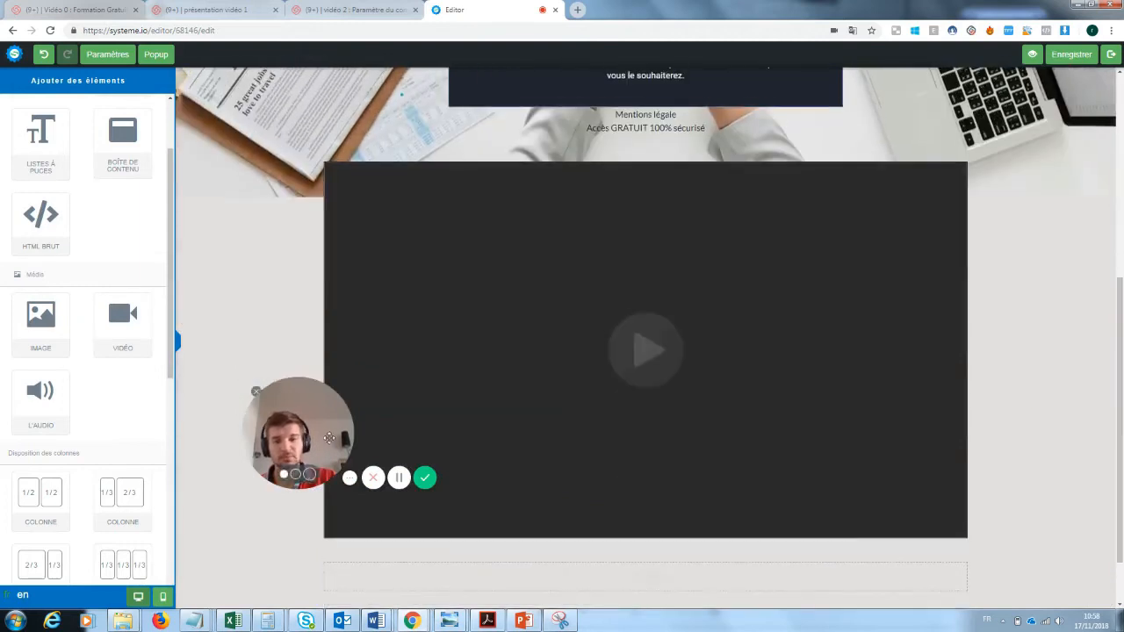
drag(329, 437, 277, 434)
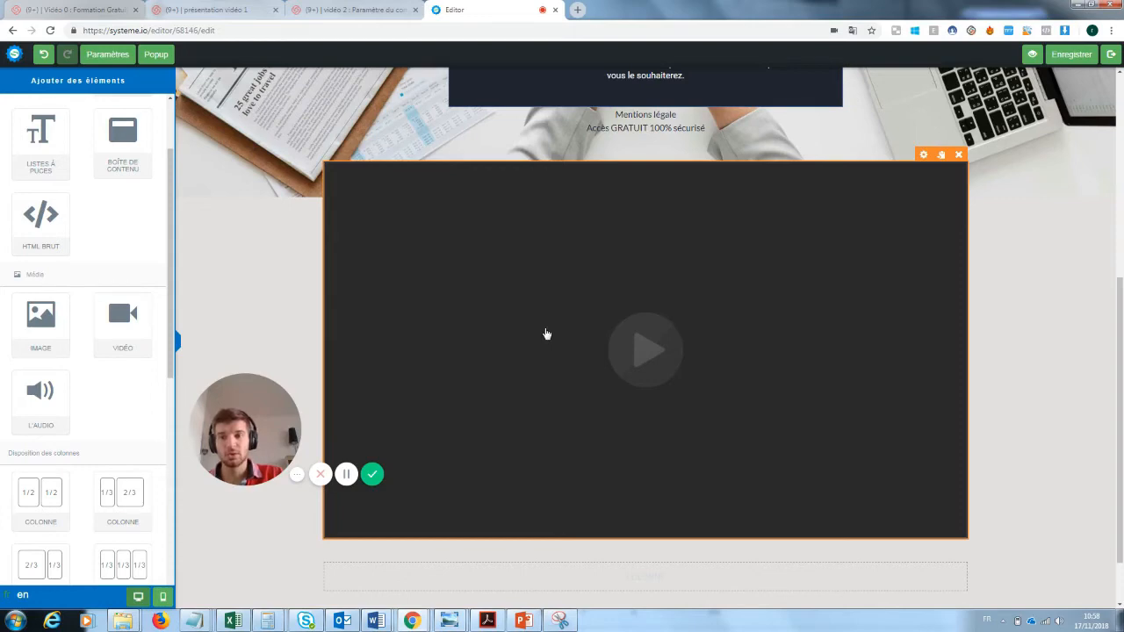
drag(242, 434, 964, 552)
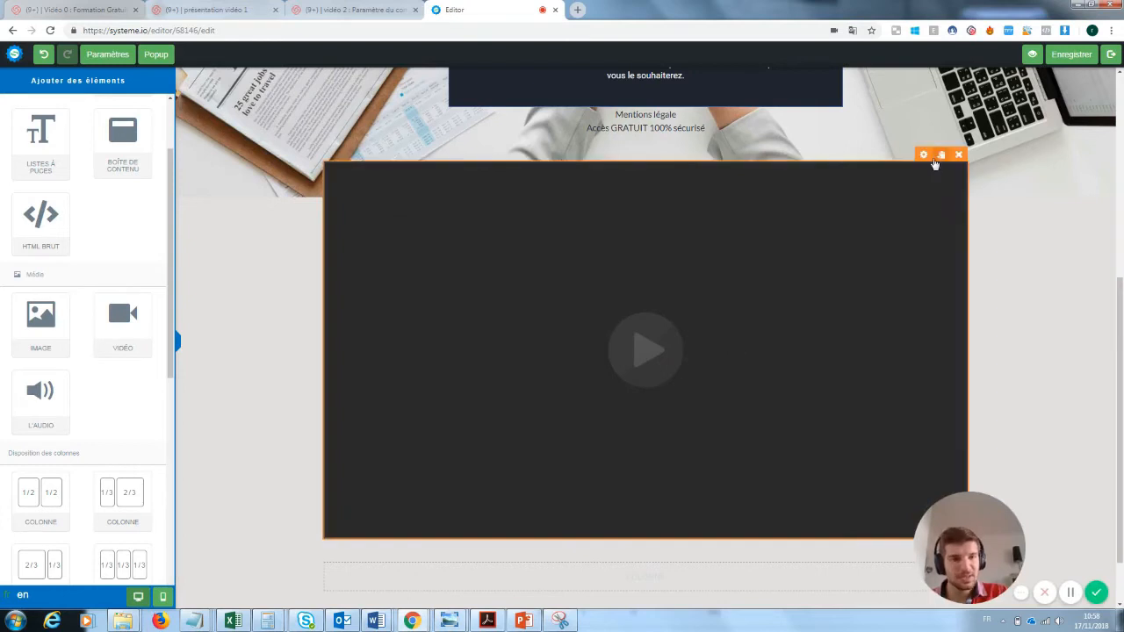
click(924, 155)
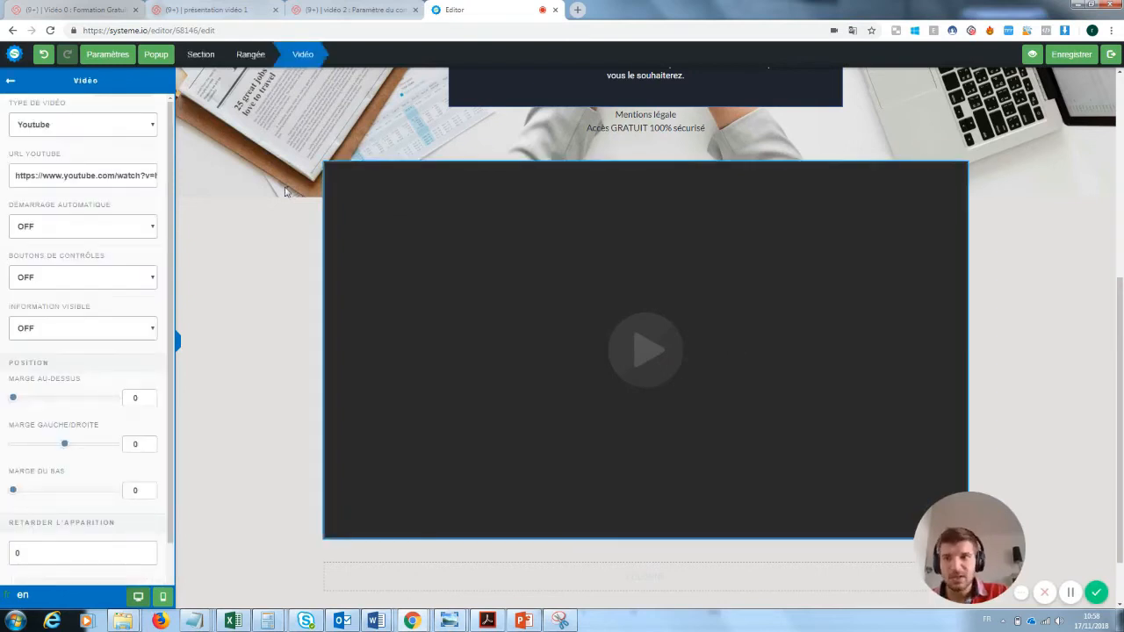
click(56, 126)
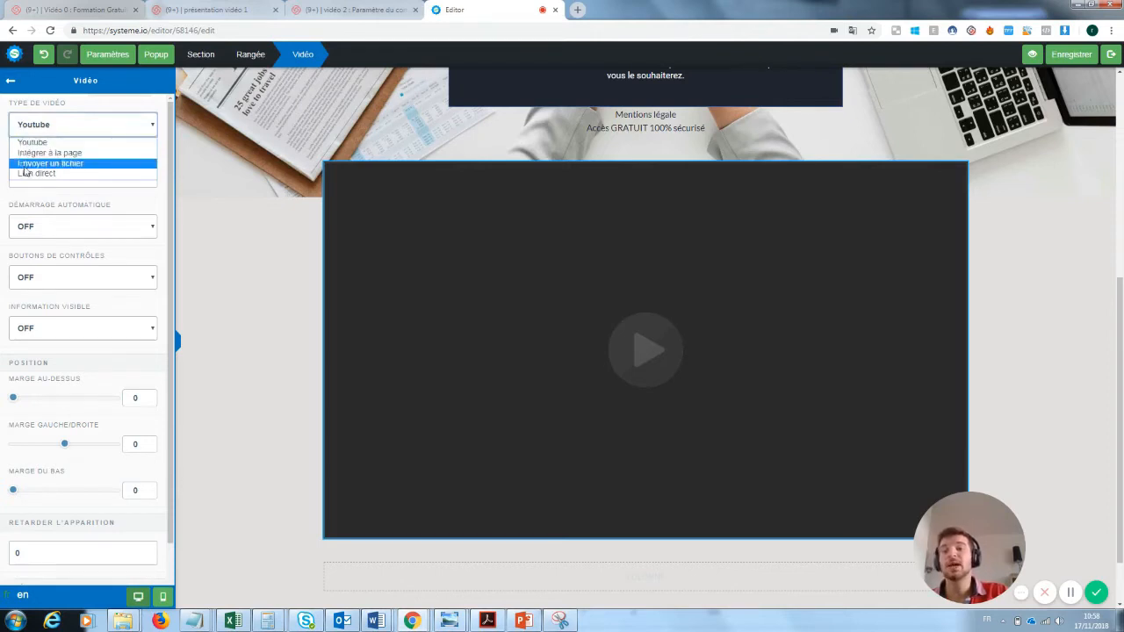
click(264, 193)
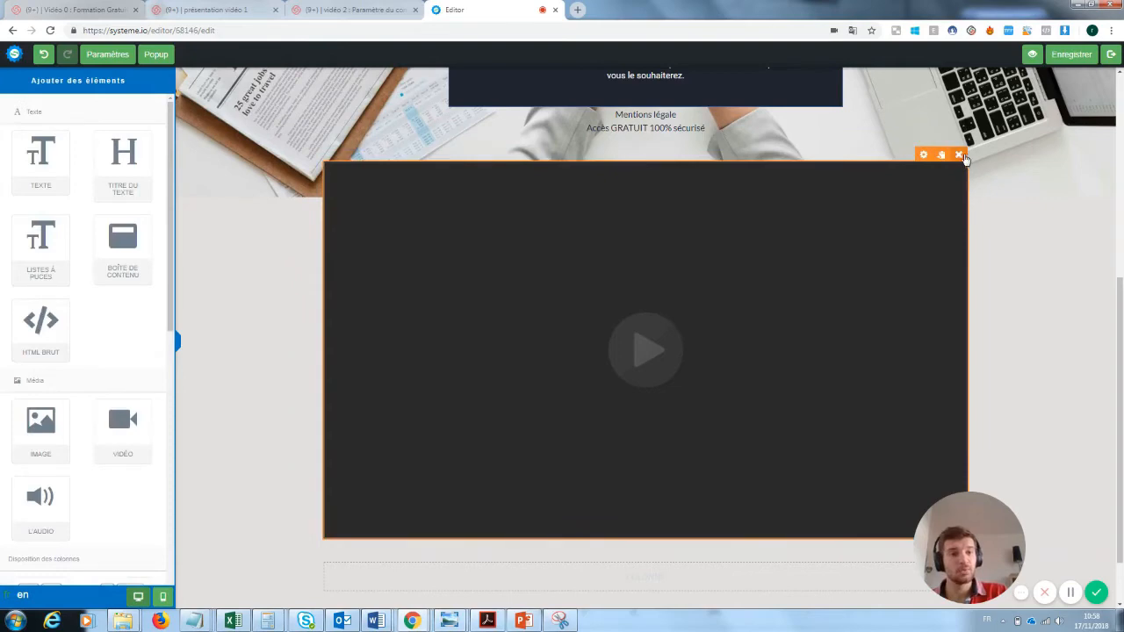
click(958, 155)
click(612, 97)
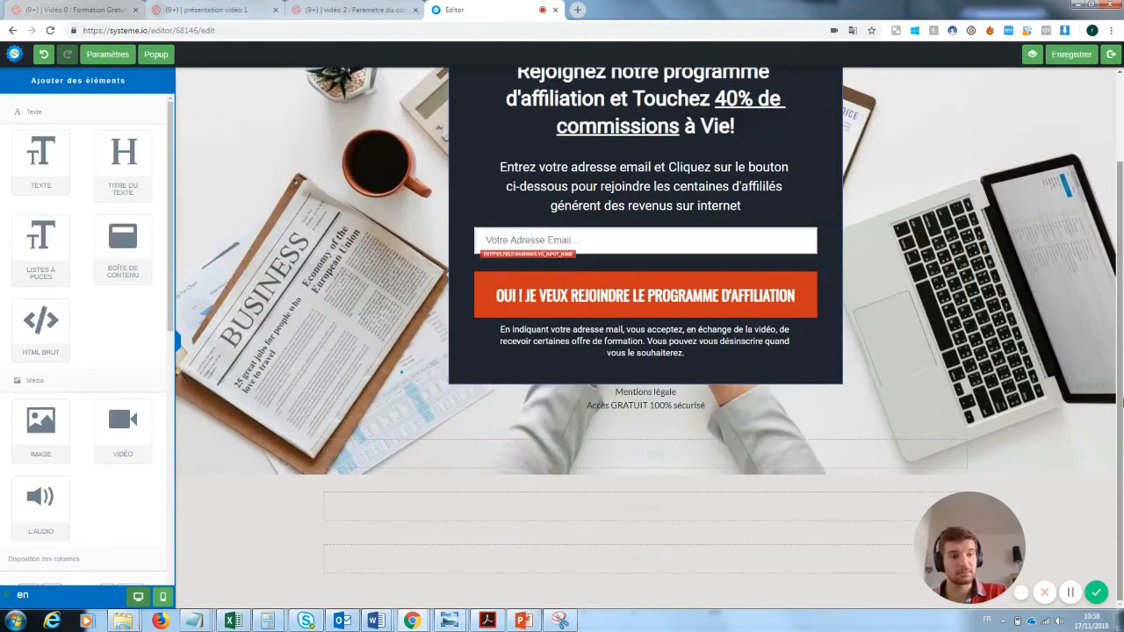
scroll(1122, 326, up, 2)
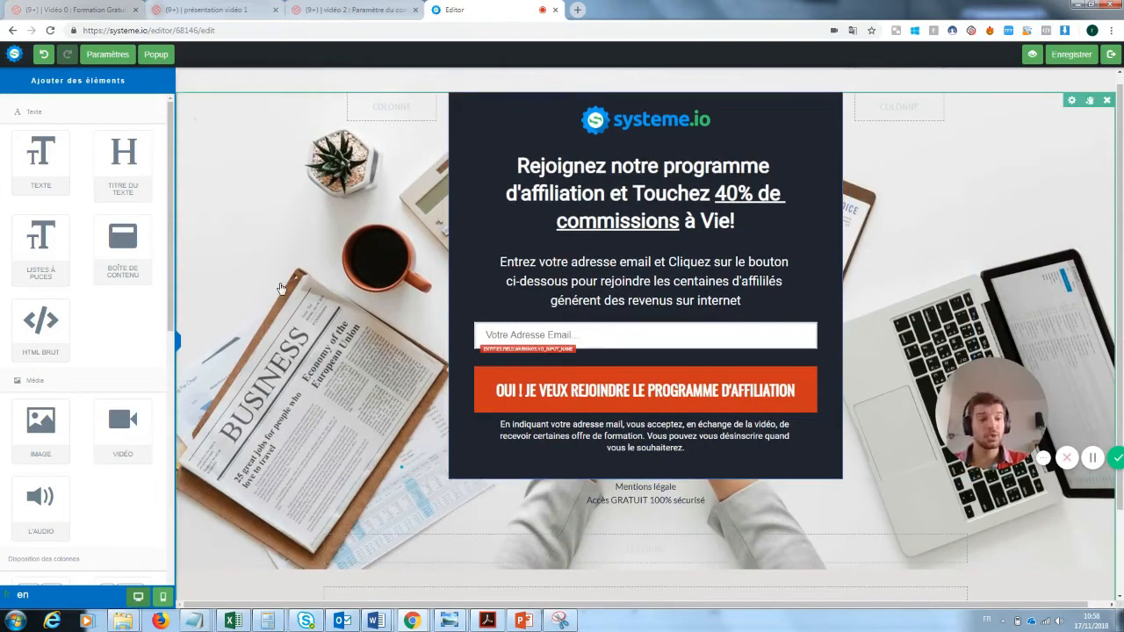
Delete the systeme.io logo from the opt-in box, then select the headline text.
click(245, 229)
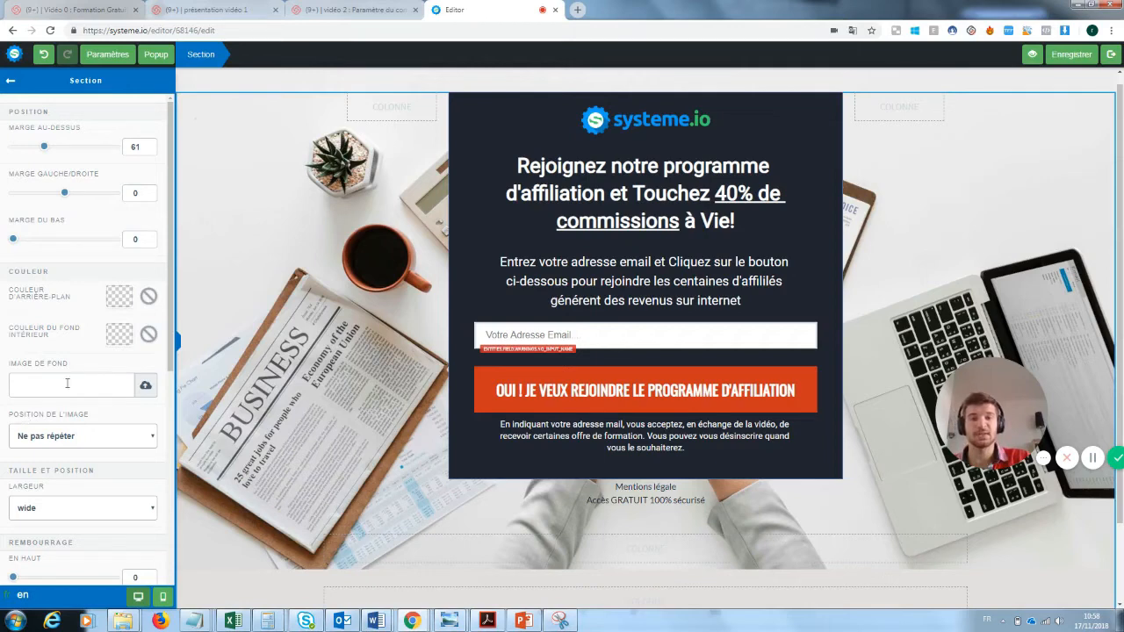
click(605, 131)
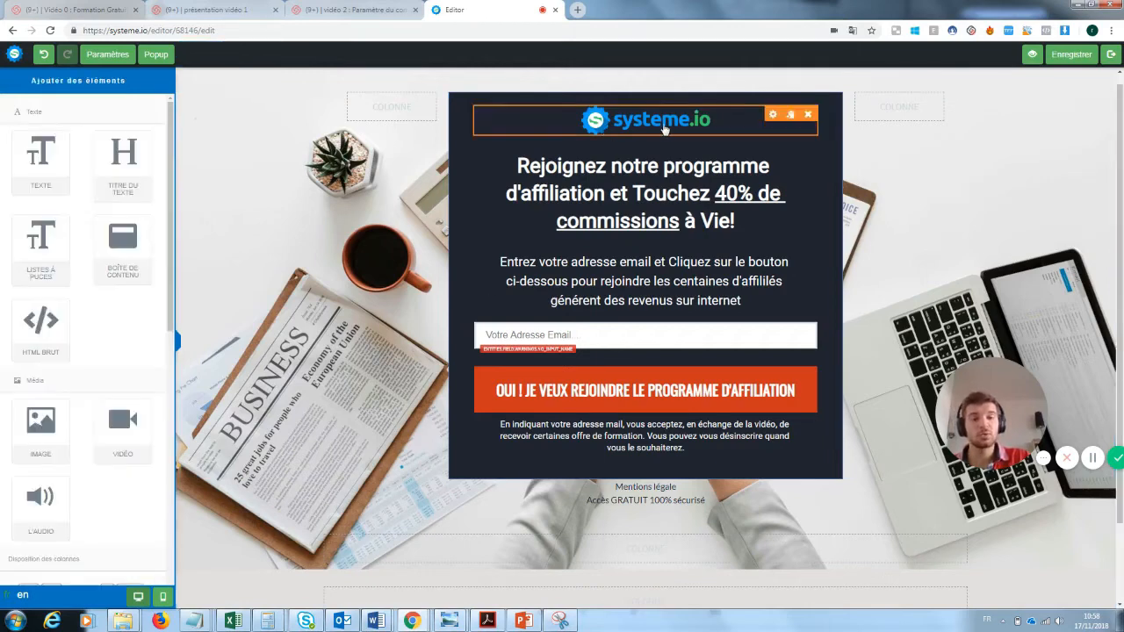
click(808, 114)
click(615, 93)
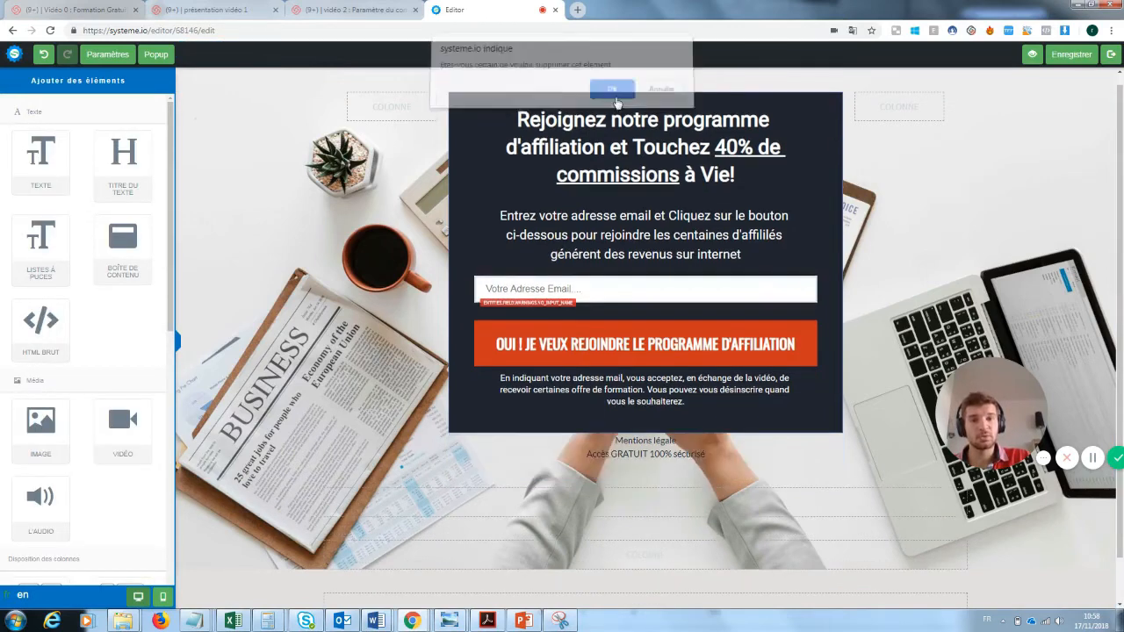
click(703, 186)
drag(751, 174, 506, 123)
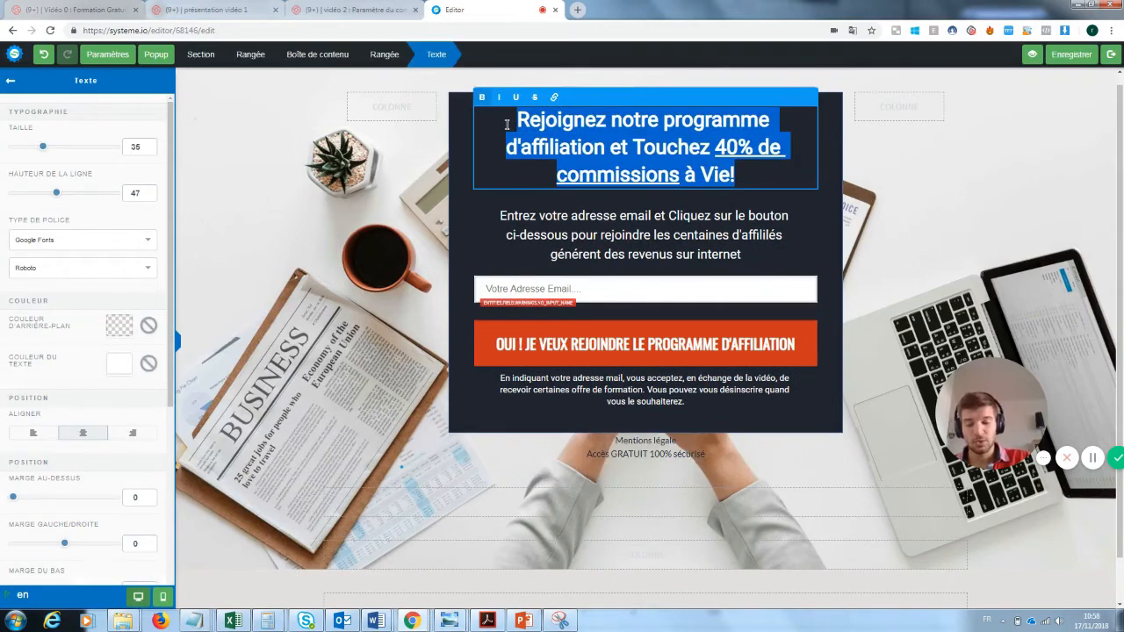
Replace the headline with 'Inscrivez vous pour recevoir la newsletter' and make it white.
key(BackSpace)
text(Inscrive)
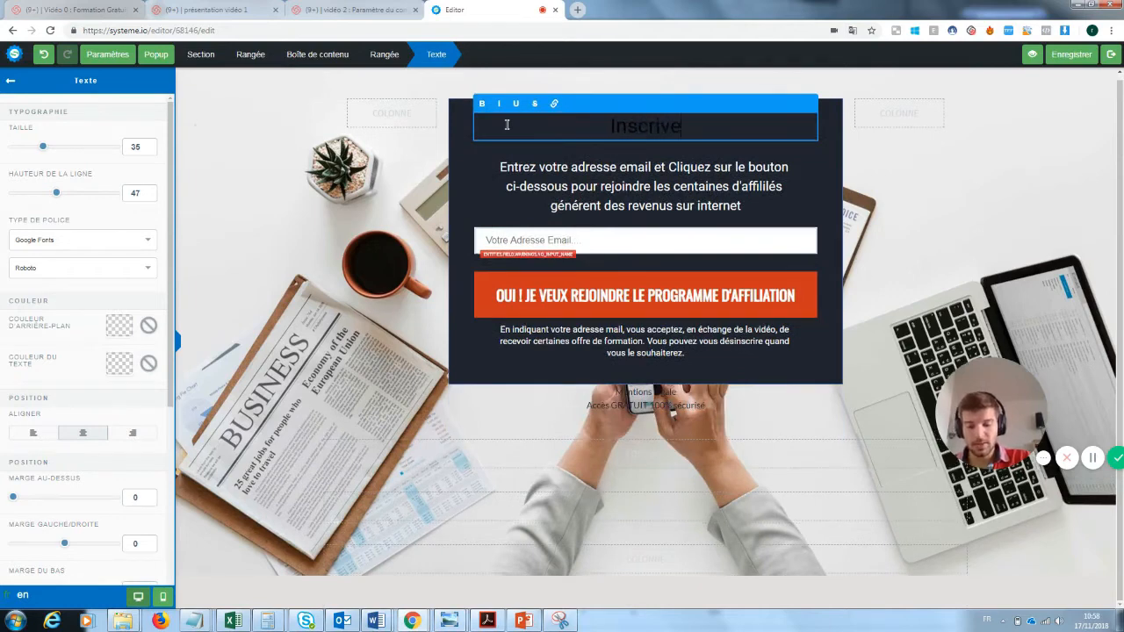
text(z vous pour r)
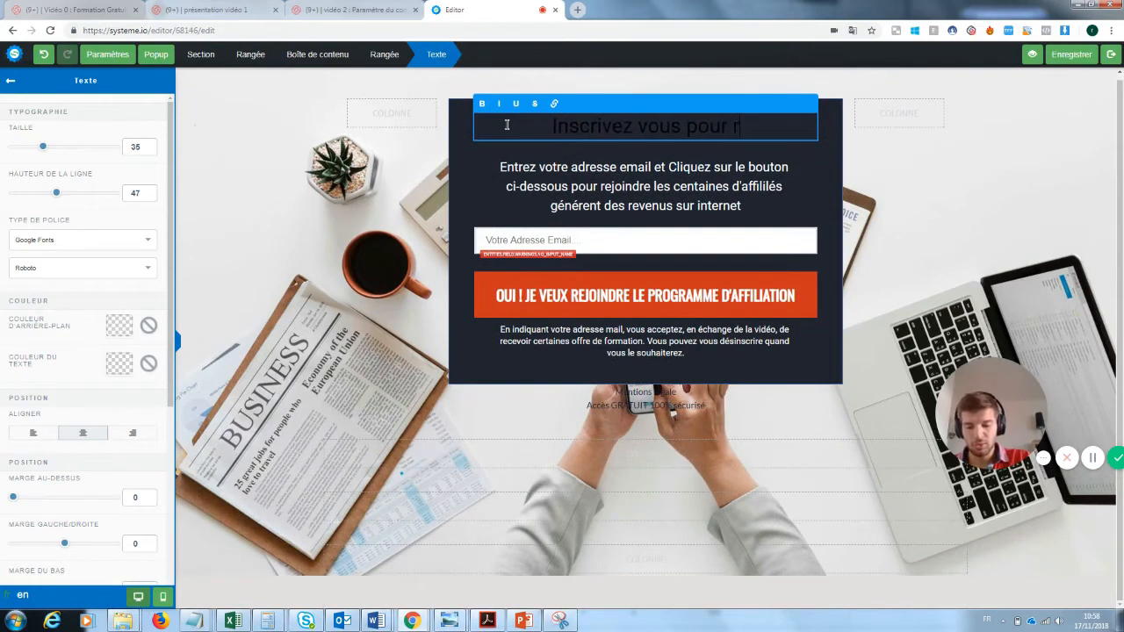
text(ecevoir la news)
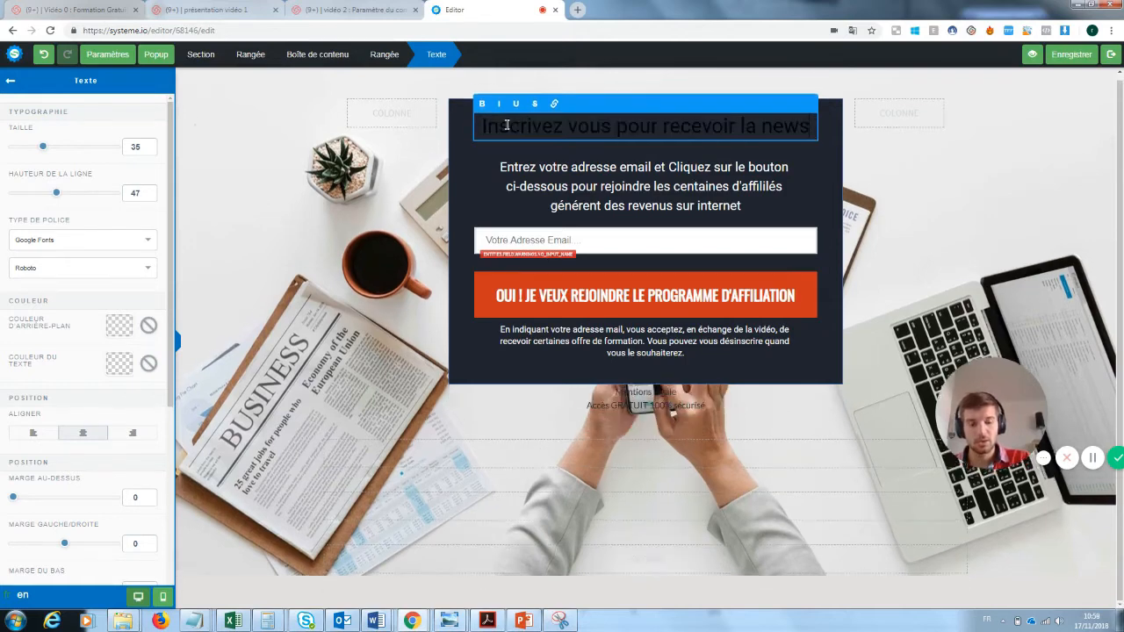
text(letter)
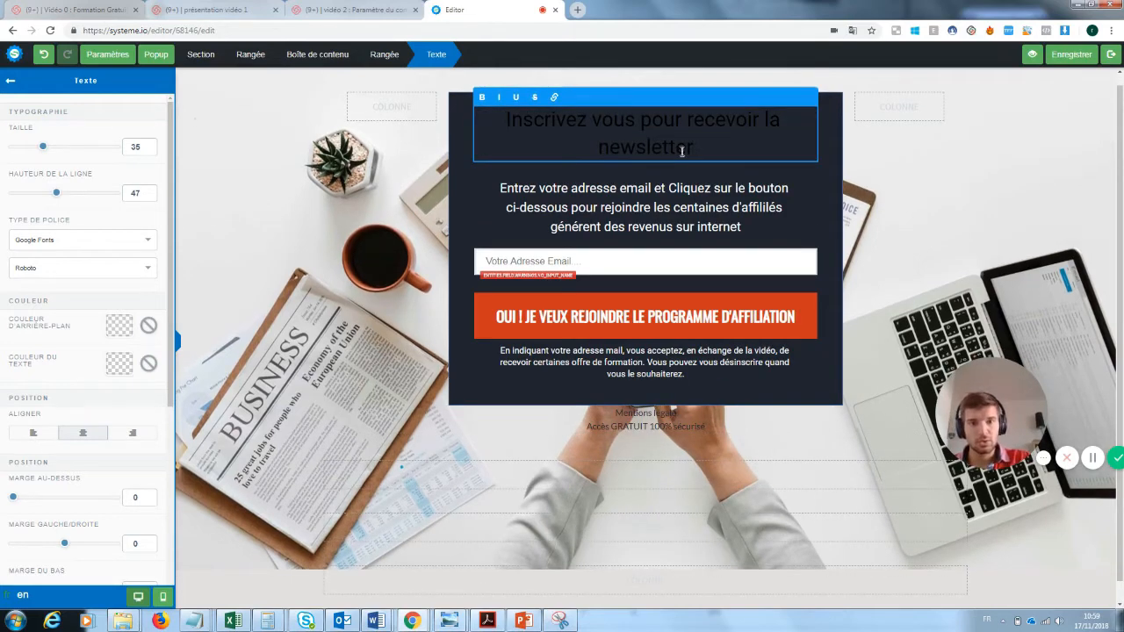
drag(695, 151, 505, 119)
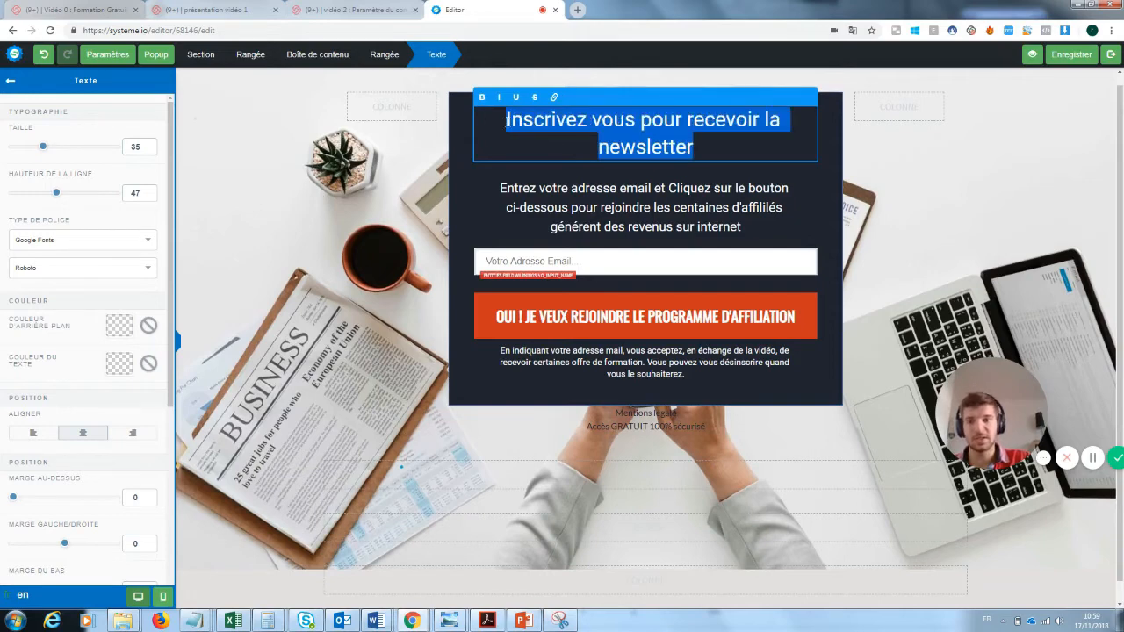
click(119, 365)
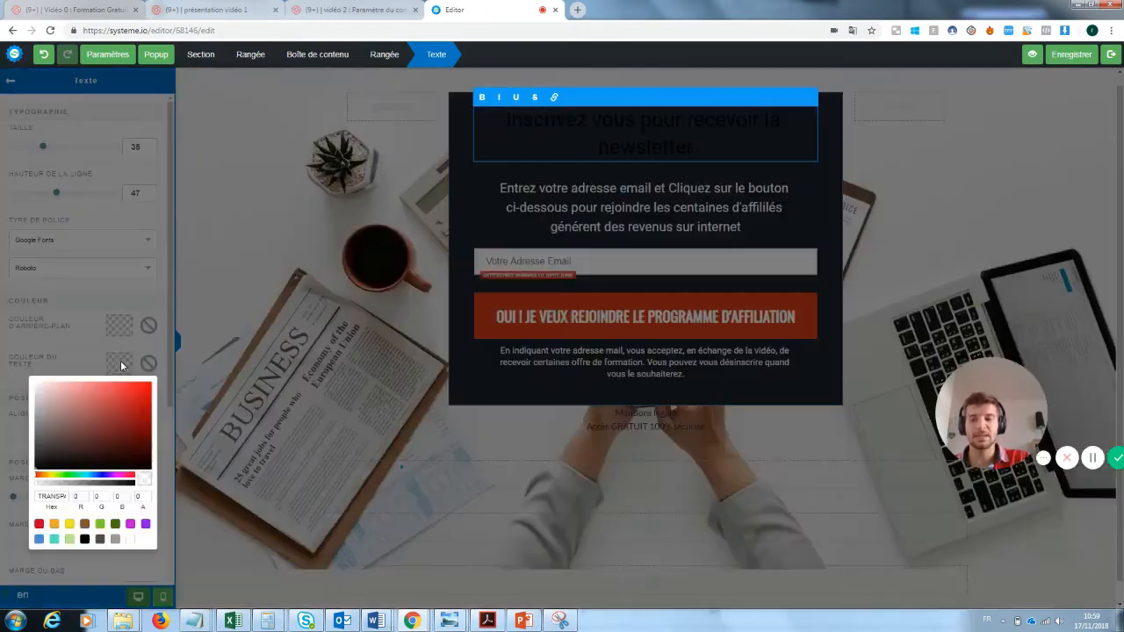
click(130, 539)
click(428, 279)
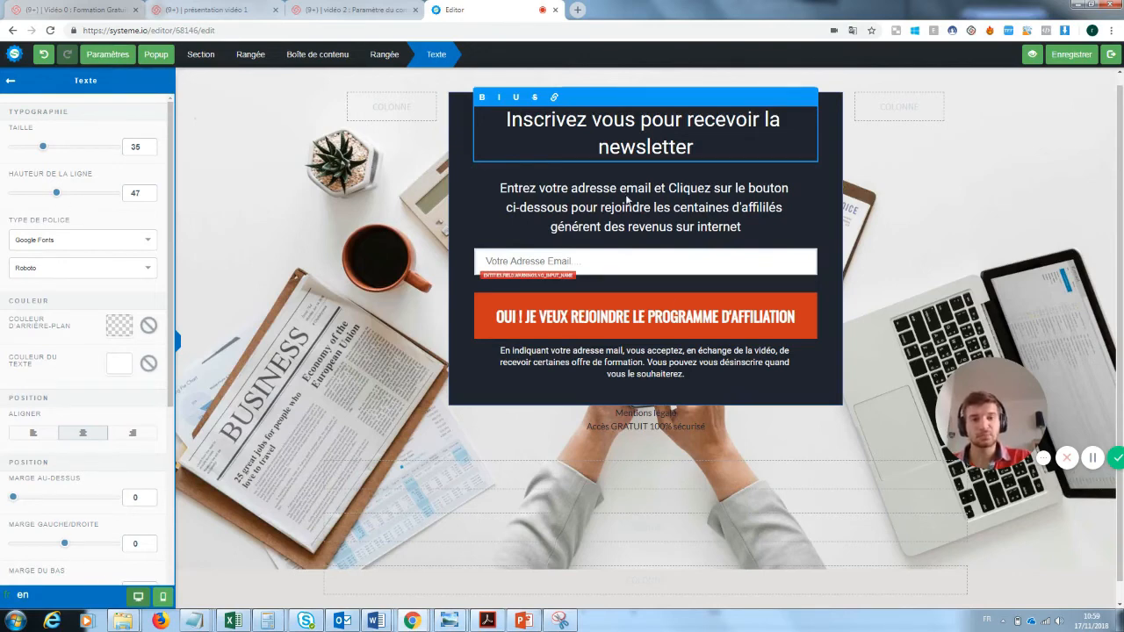
click(627, 201)
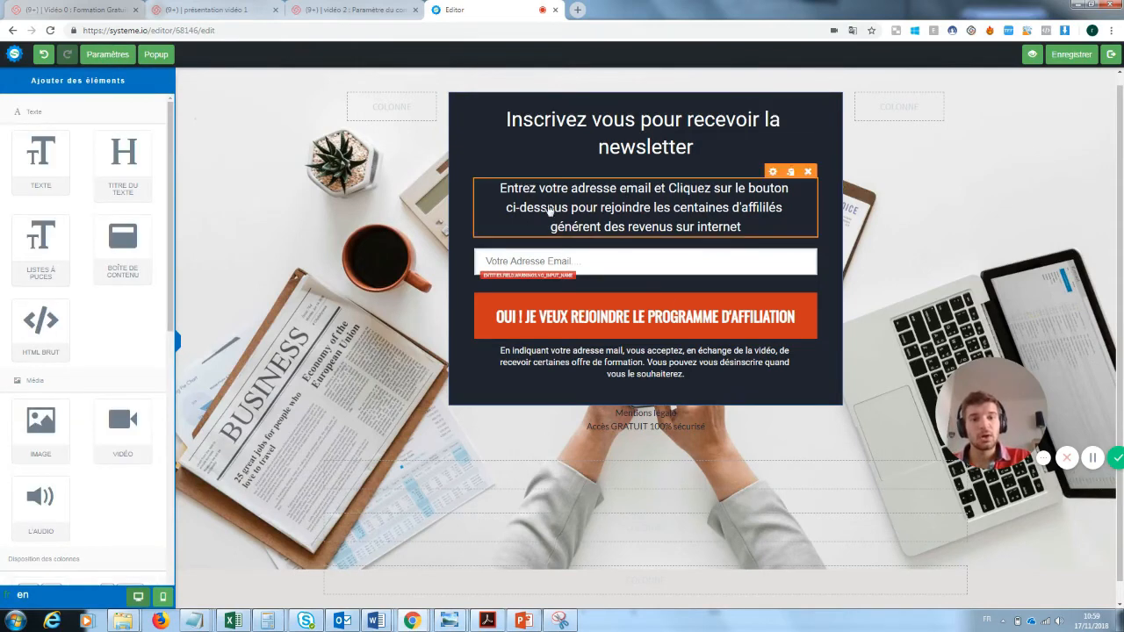
Replace the subtitle's affiliate-earnings ending with 'notre super newsletter'.
click(738, 226)
drag(741, 226, 657, 204)
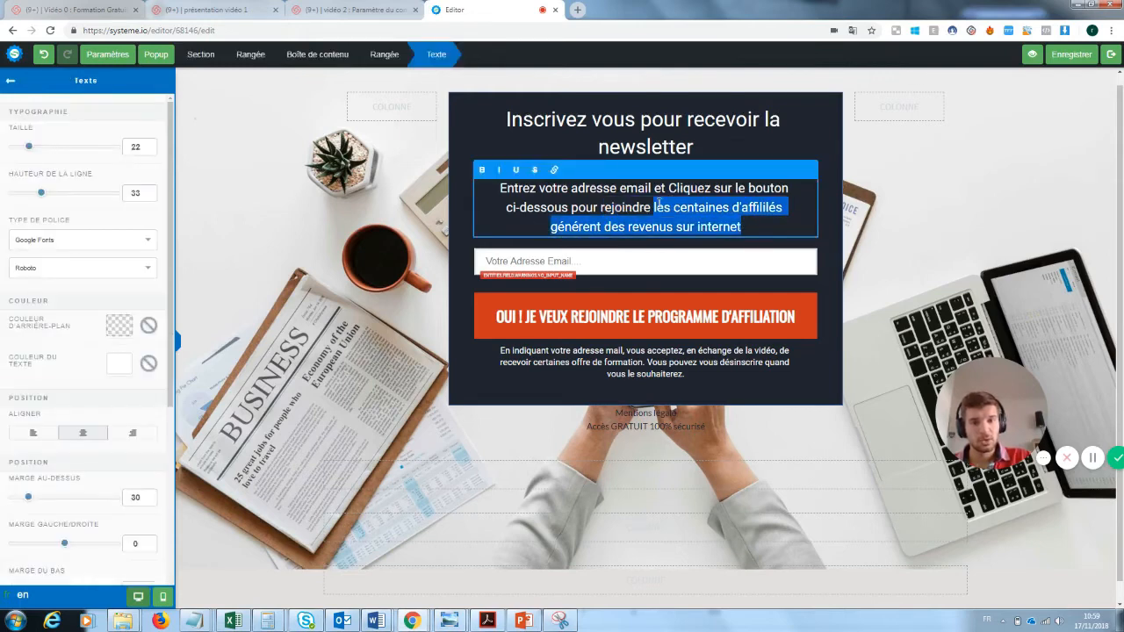
text(notre uper)
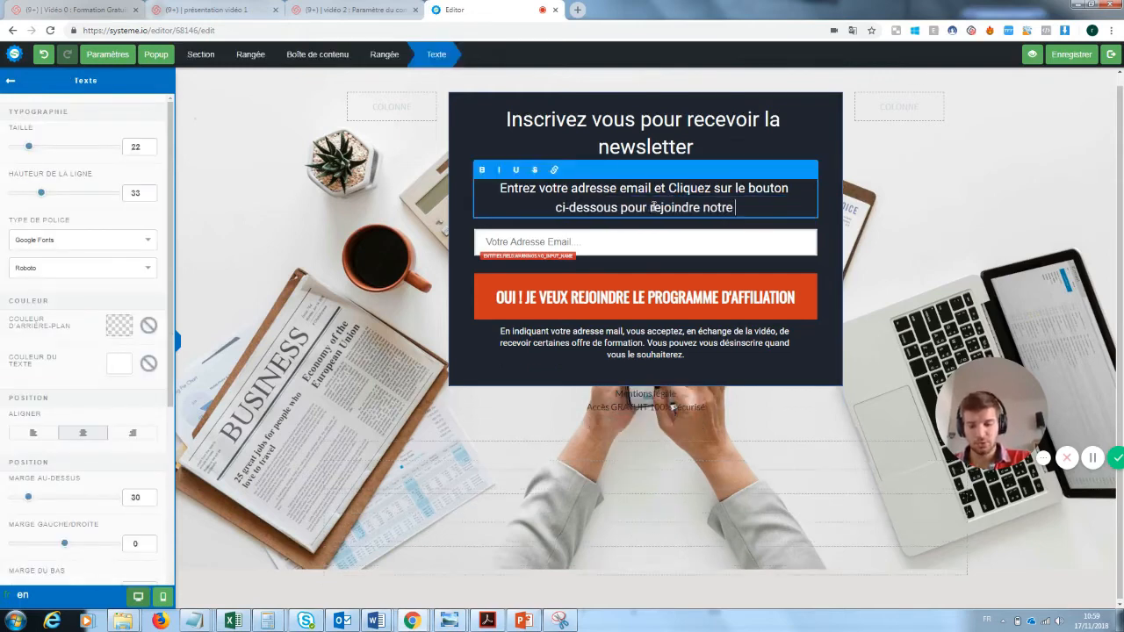
key(BackSpace)
key(BackSpace)
key(BackSpace)
key(BackSpace)
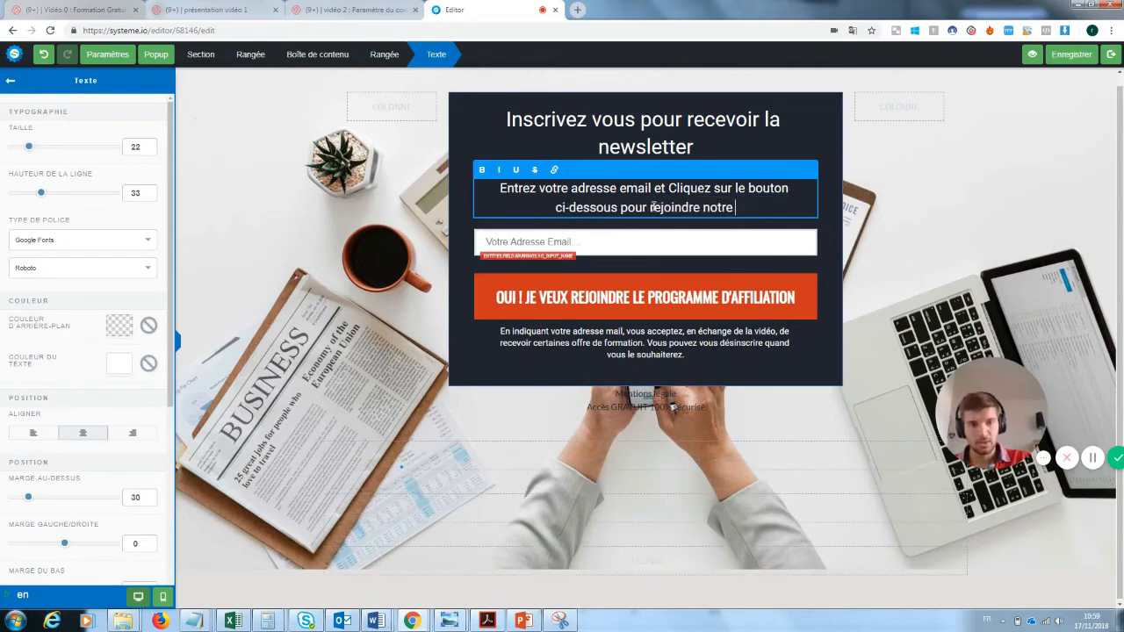
text(super news)
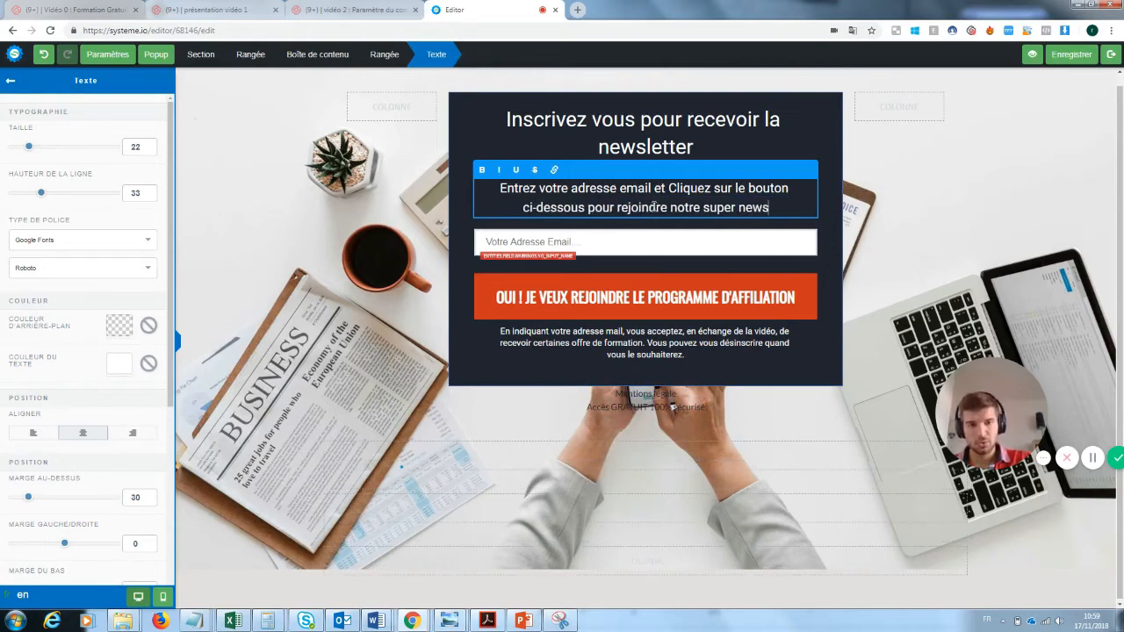
text(letter)
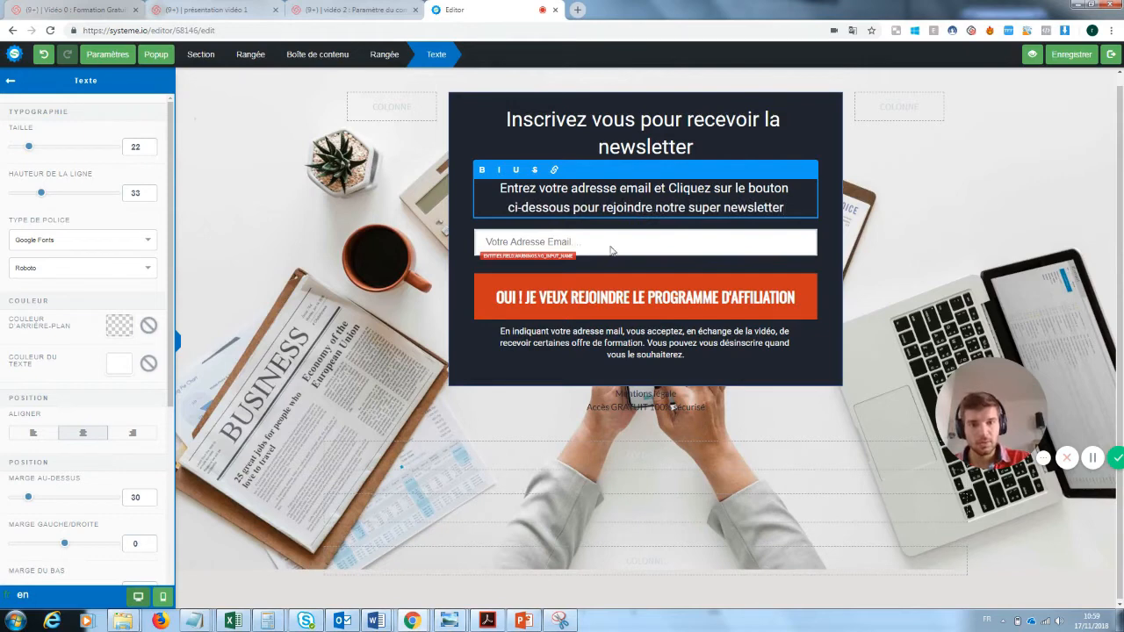
click(579, 246)
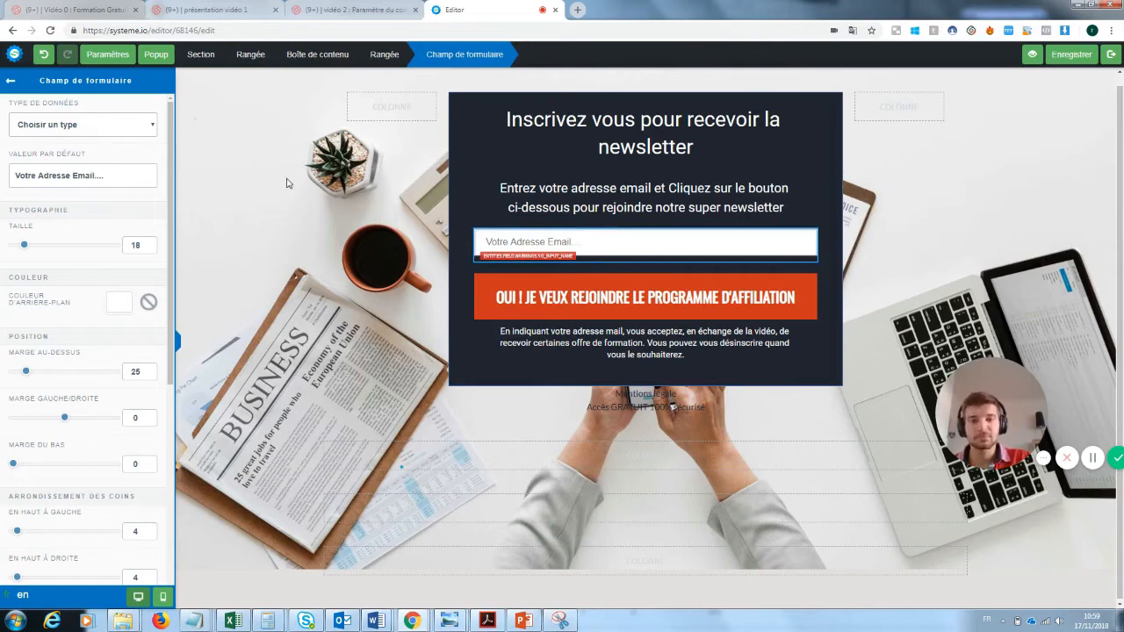
Swap 'LE PROGRAMME D'AFFILIATION' for 'LA NEWSLETTER' in the signup button label.
click(699, 295)
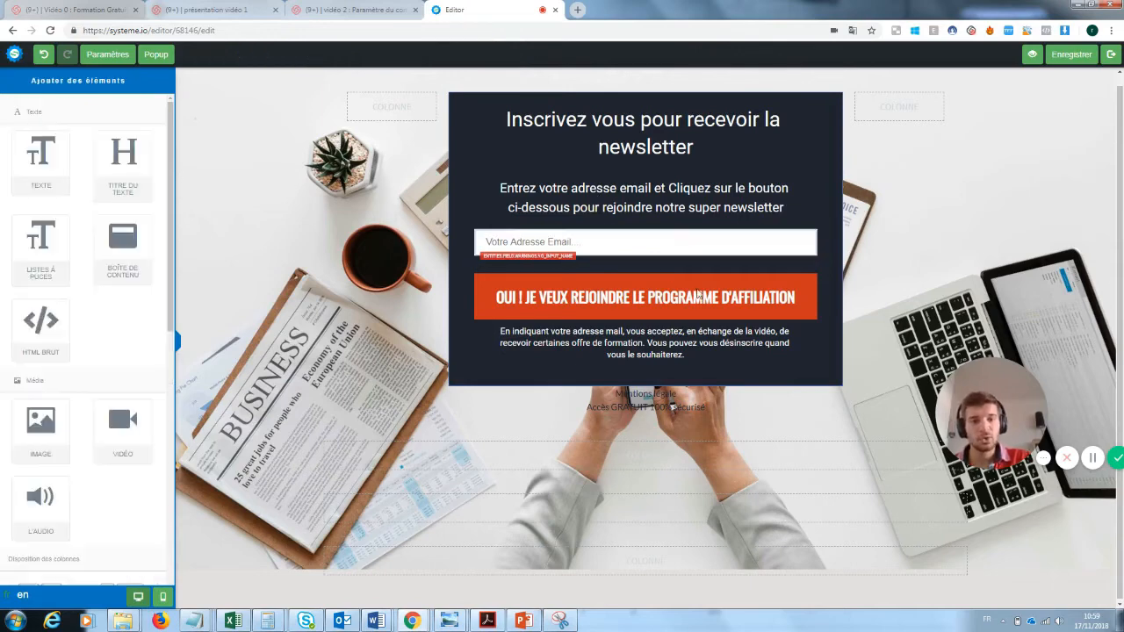
click(789, 302)
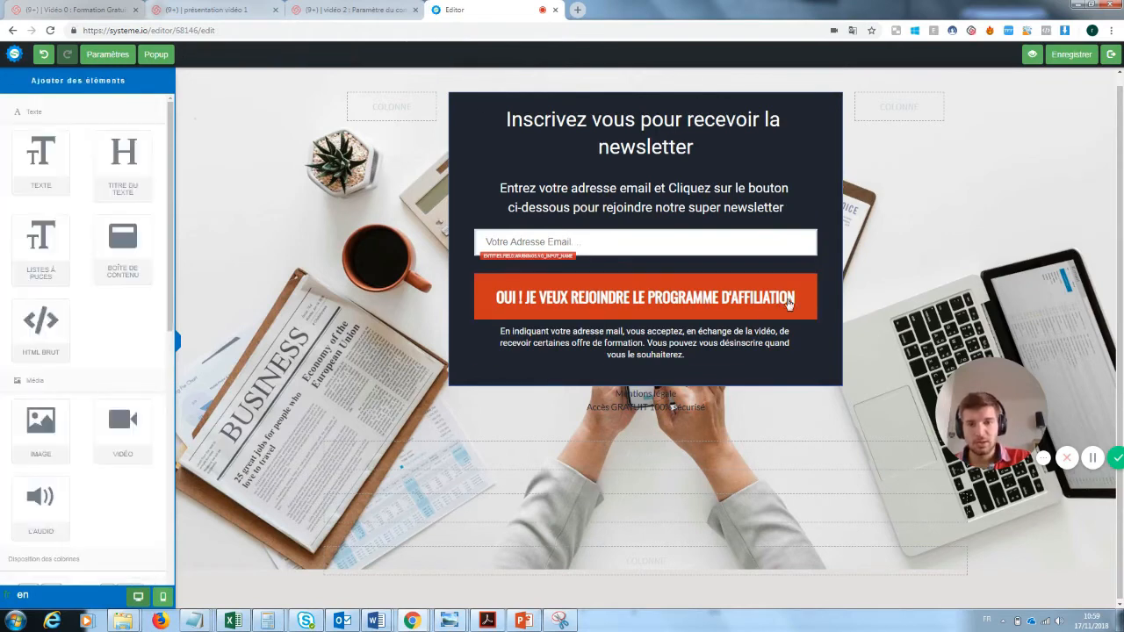
click(737, 301)
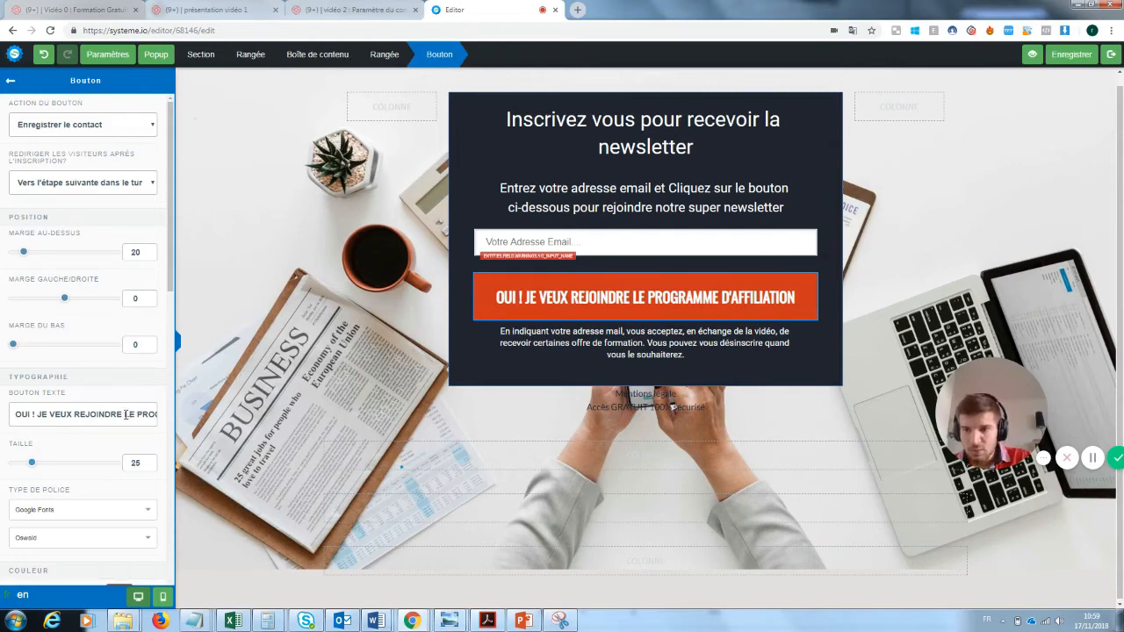
drag(126, 413, 205, 424)
key(BackSpace)
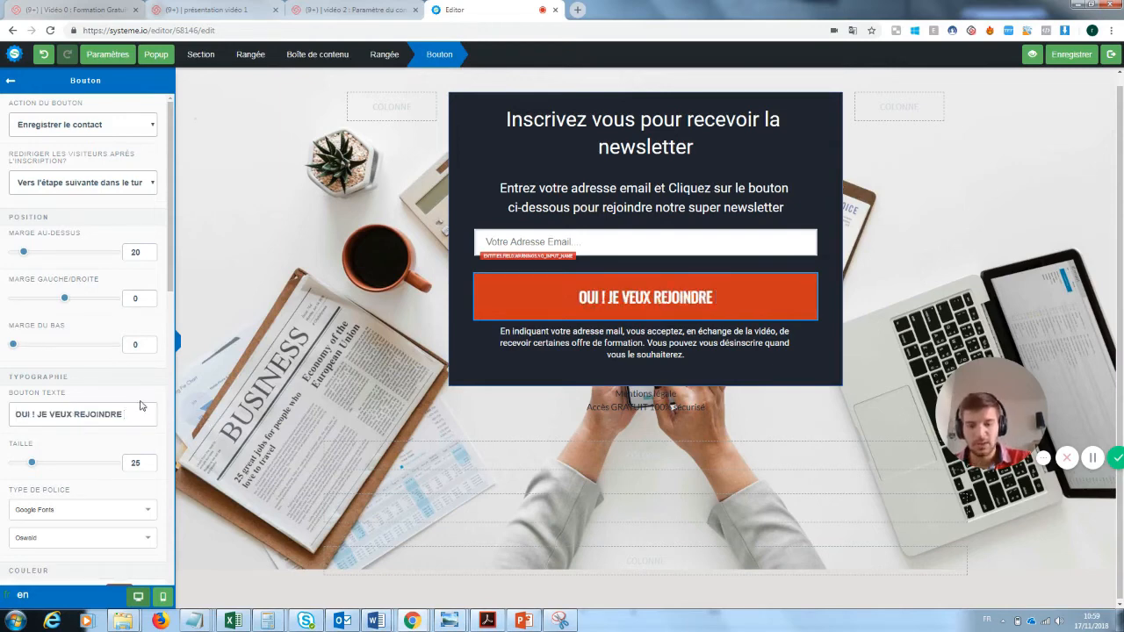
text(la newsletter)
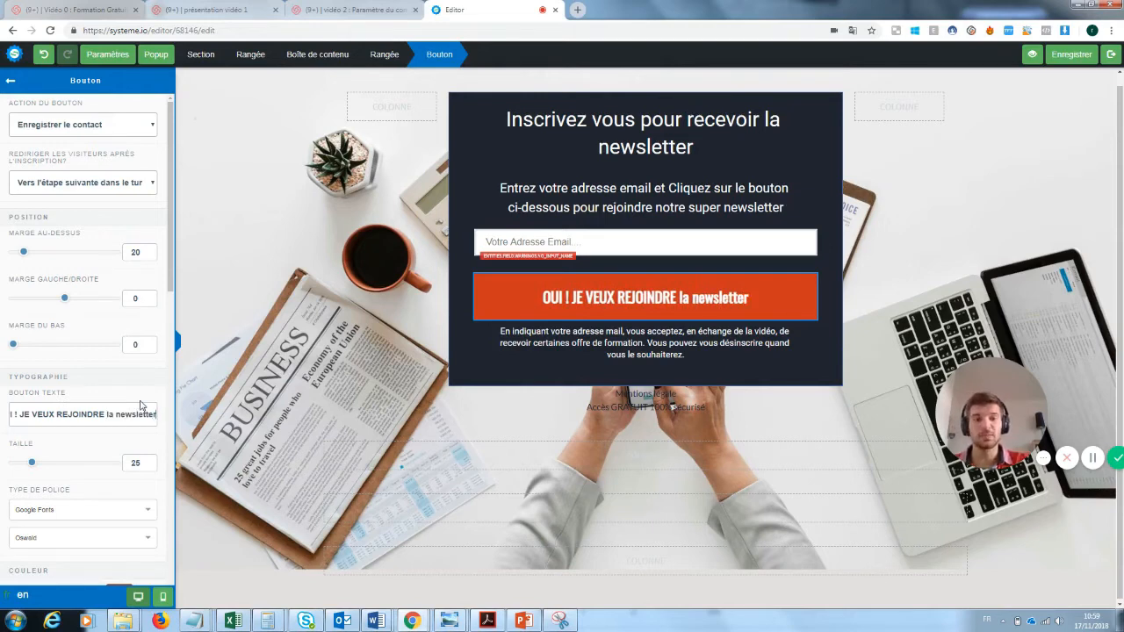
drag(156, 414, 106, 416)
key(BackSpace)
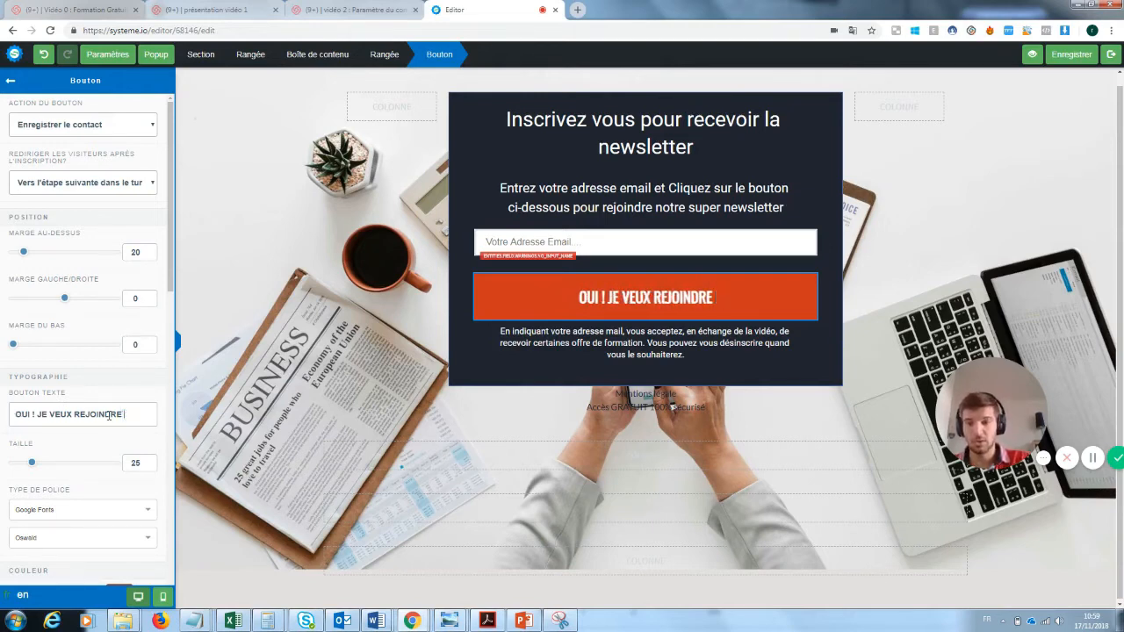
text(LA N)
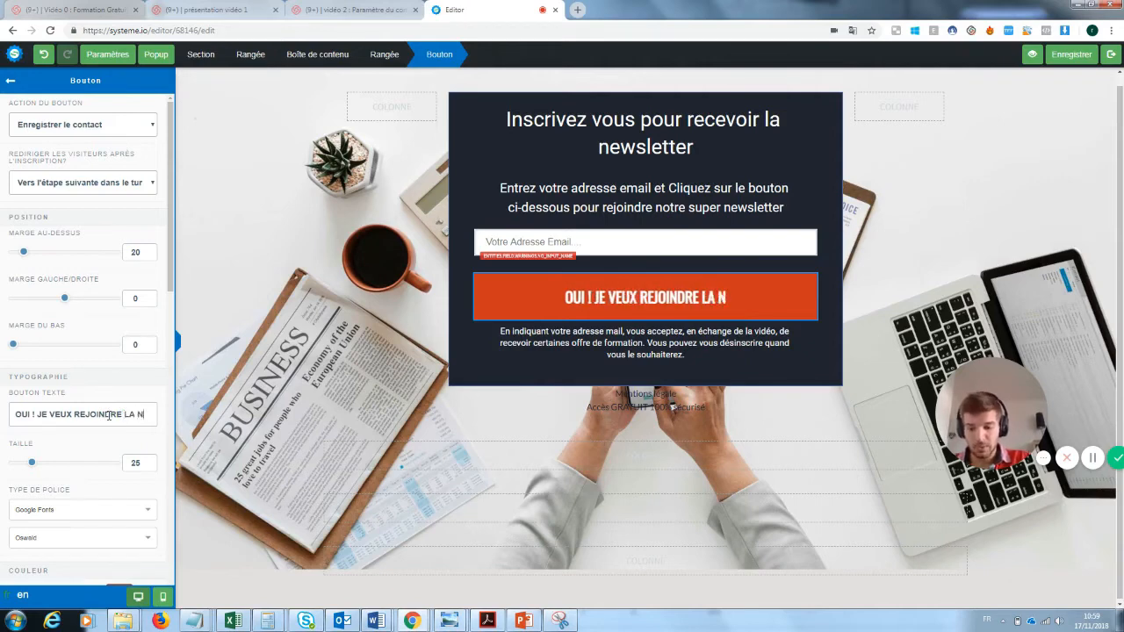
text(EWSLETTER)
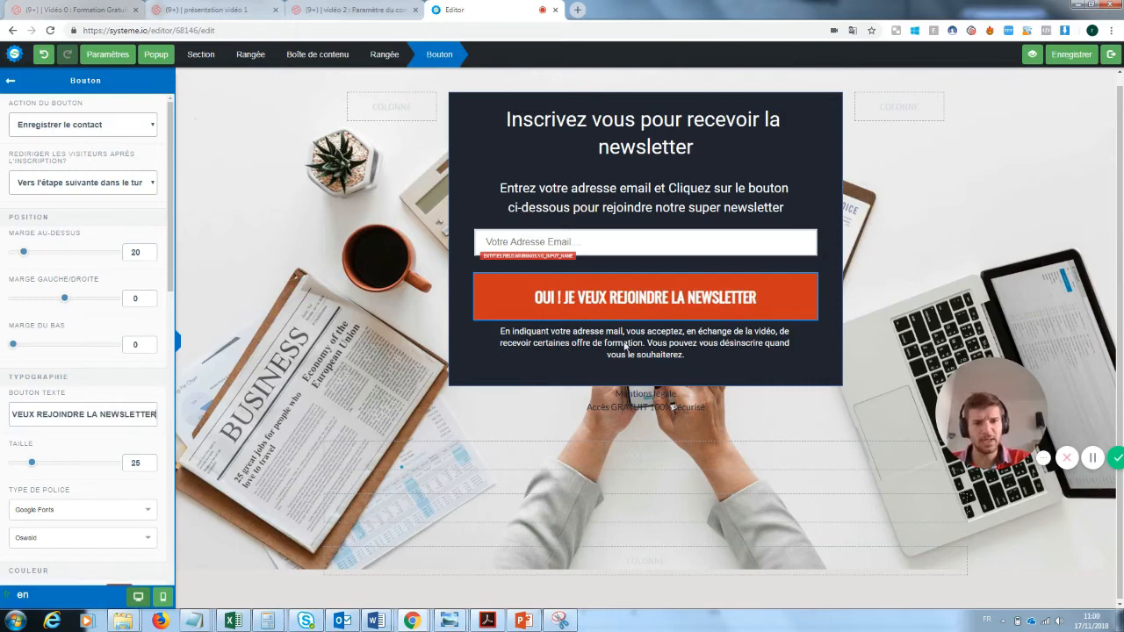
click(944, 272)
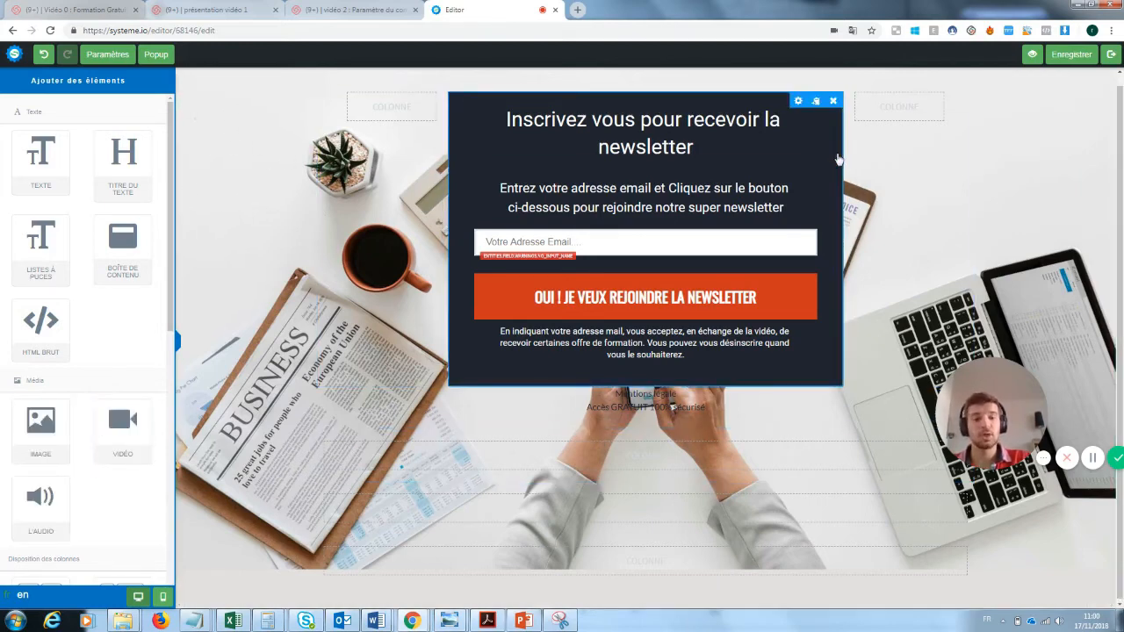
Delete the empty rows beneath the newsletter popup, confirming each removal.
drag(995, 416, 239, 534)
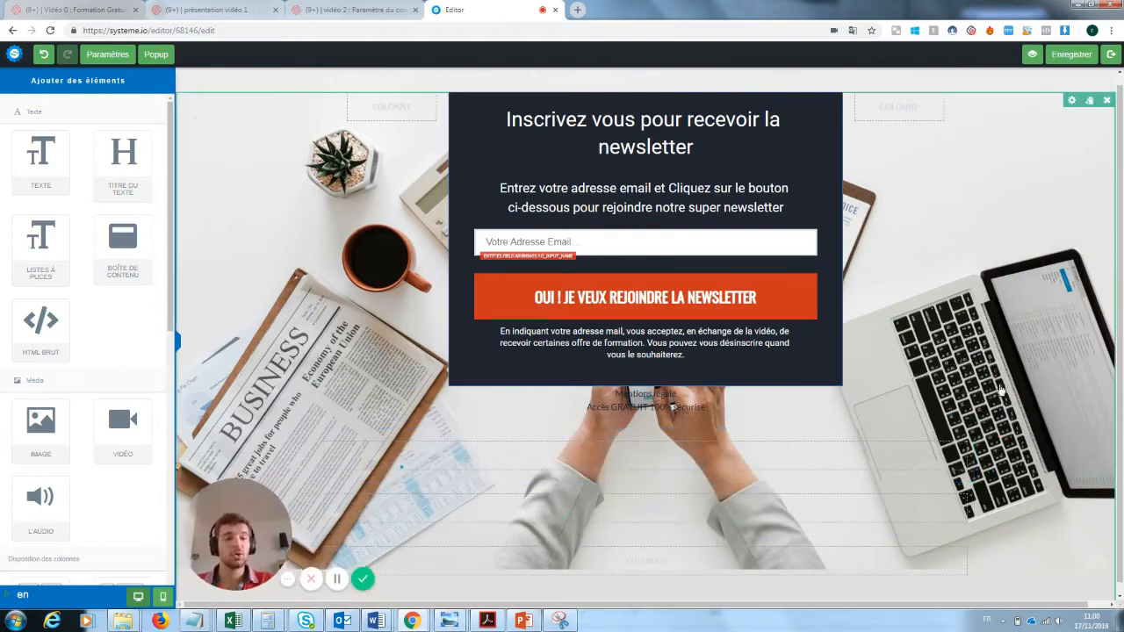
click(963, 422)
click(612, 96)
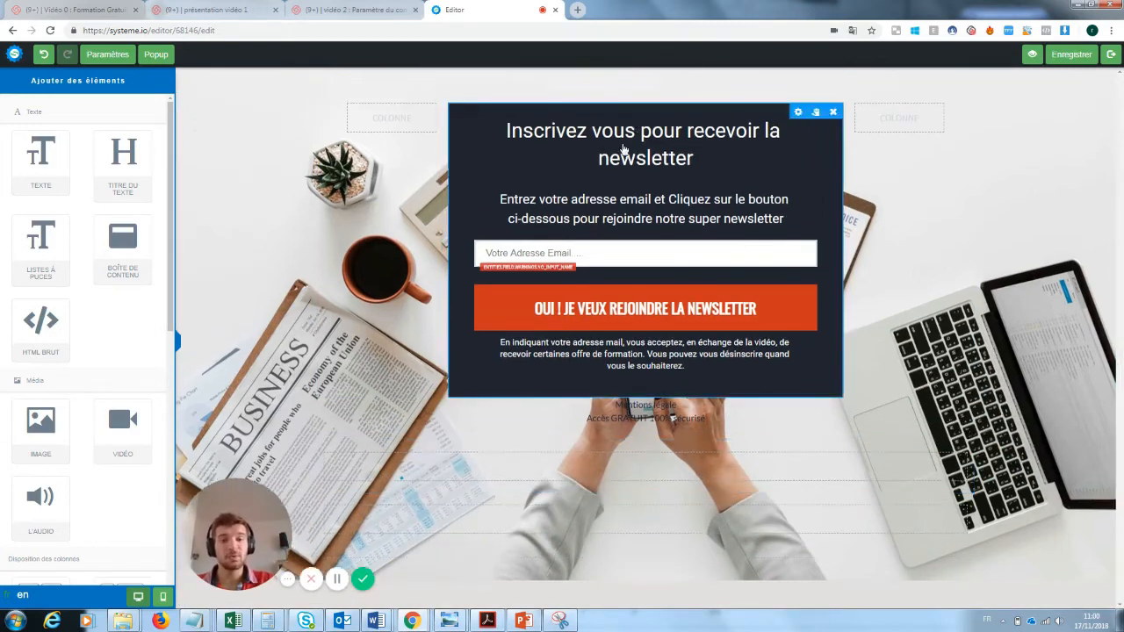
click(965, 434)
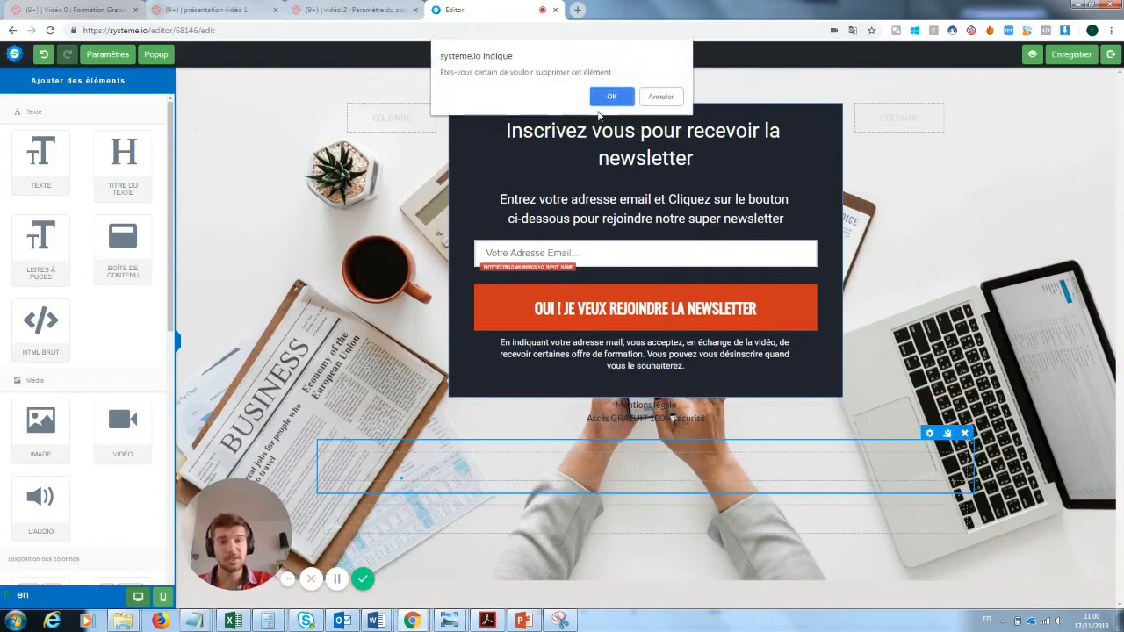
key(Return)
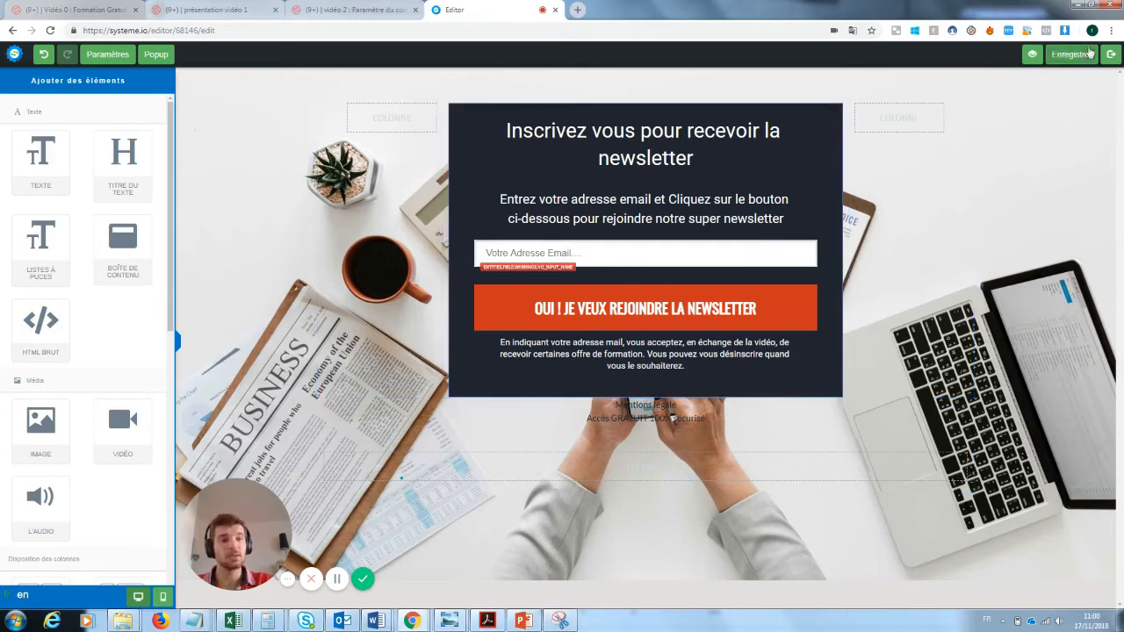
Exit the editor and apply the merci template to the Page de remerciement step.
click(1111, 54)
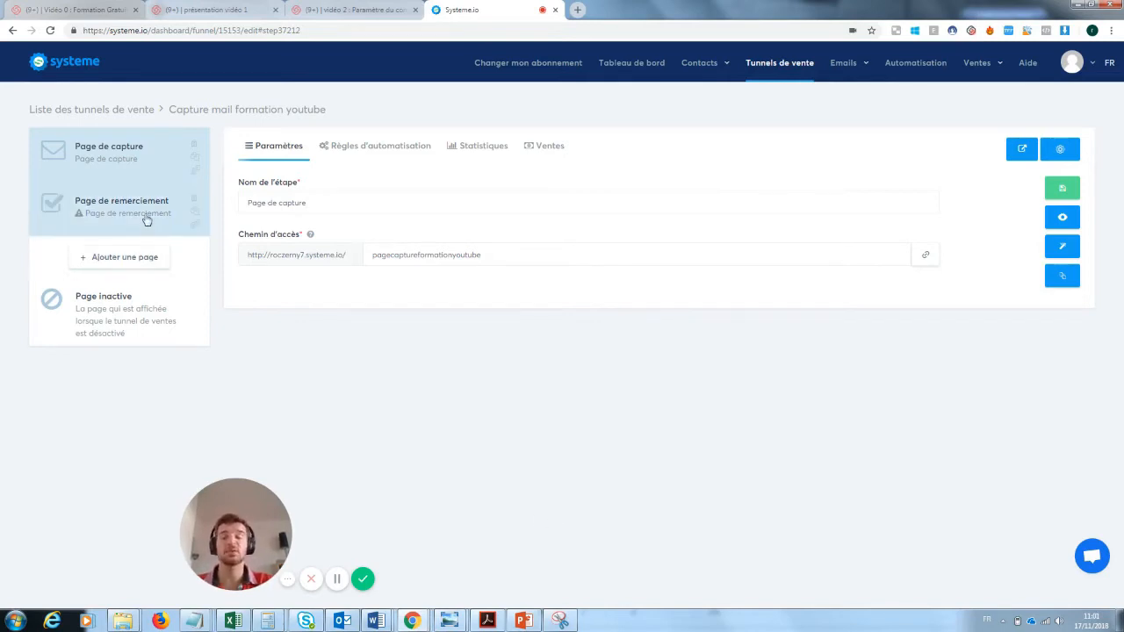
click(94, 219)
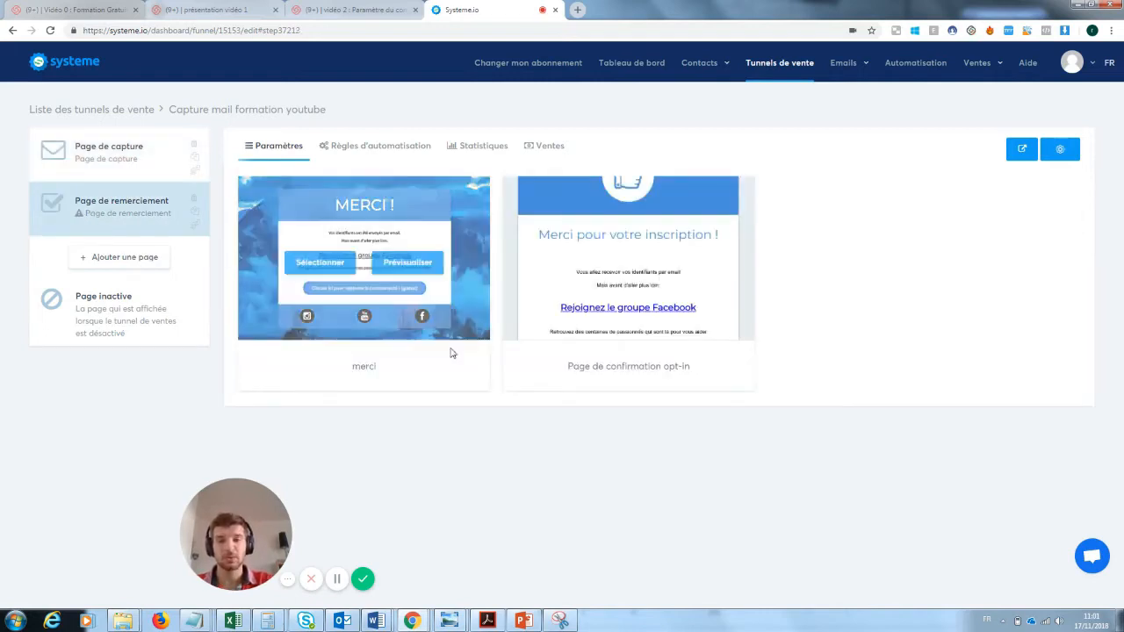
mouse_move(553, 290)
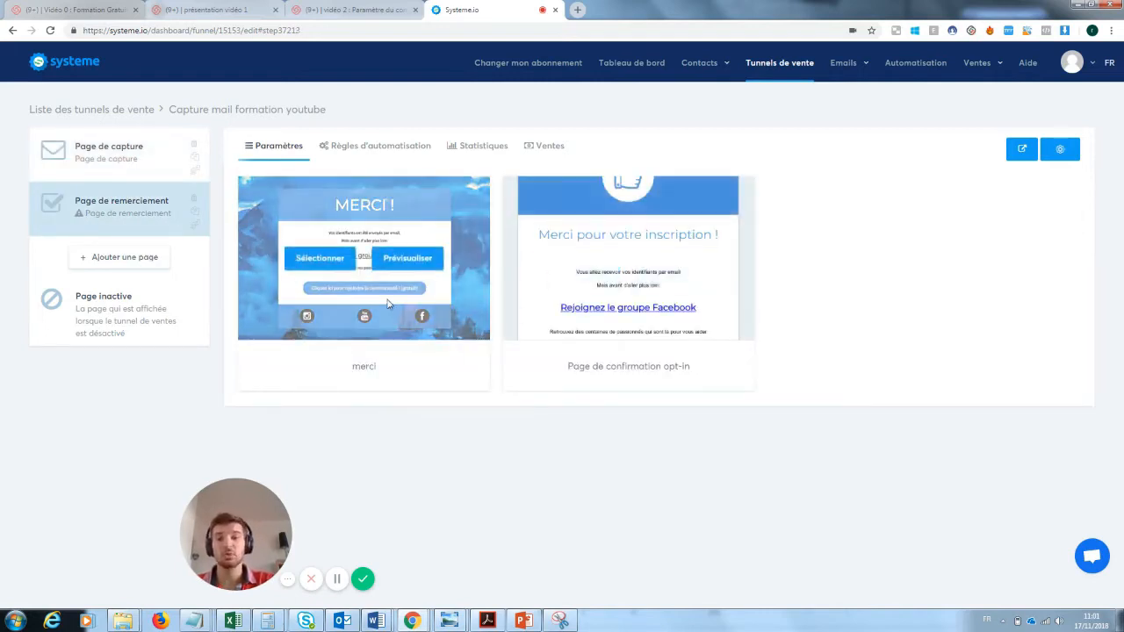
click(325, 257)
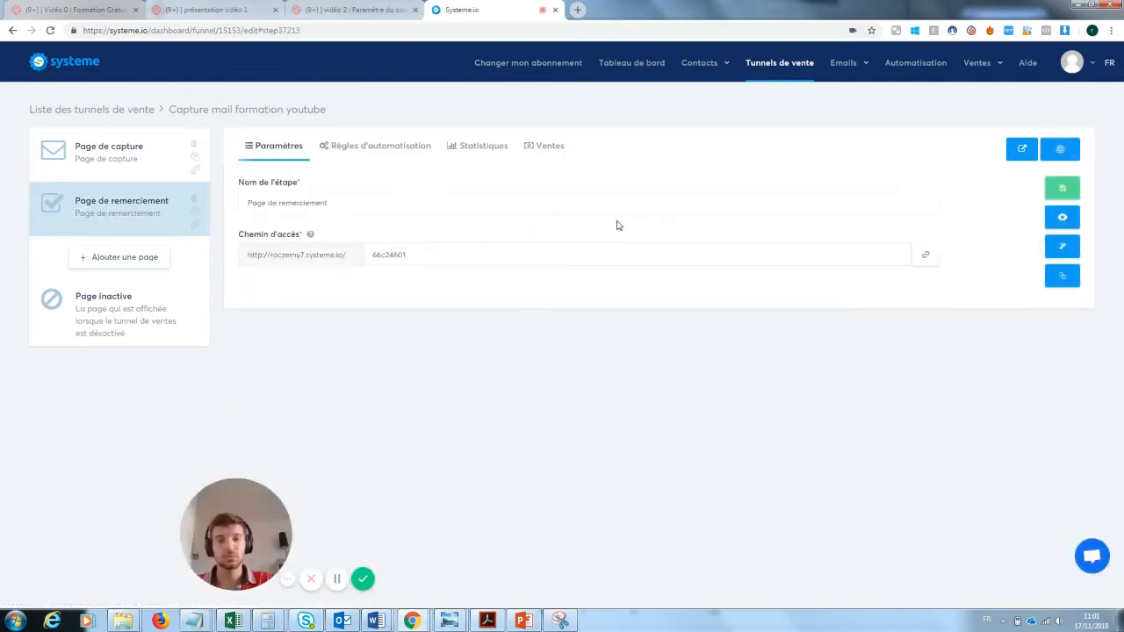
Replace the thank-you page's credentials message with 'Ta newsletter va arriver'.
click(1063, 249)
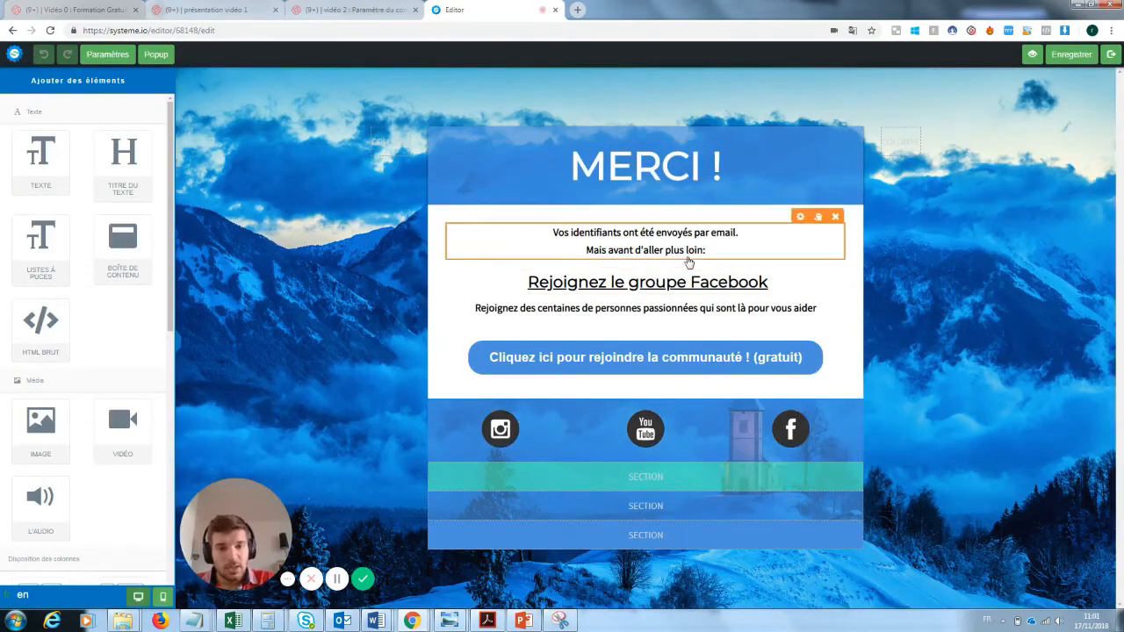
double_click(694, 251)
drag(715, 253, 542, 231)
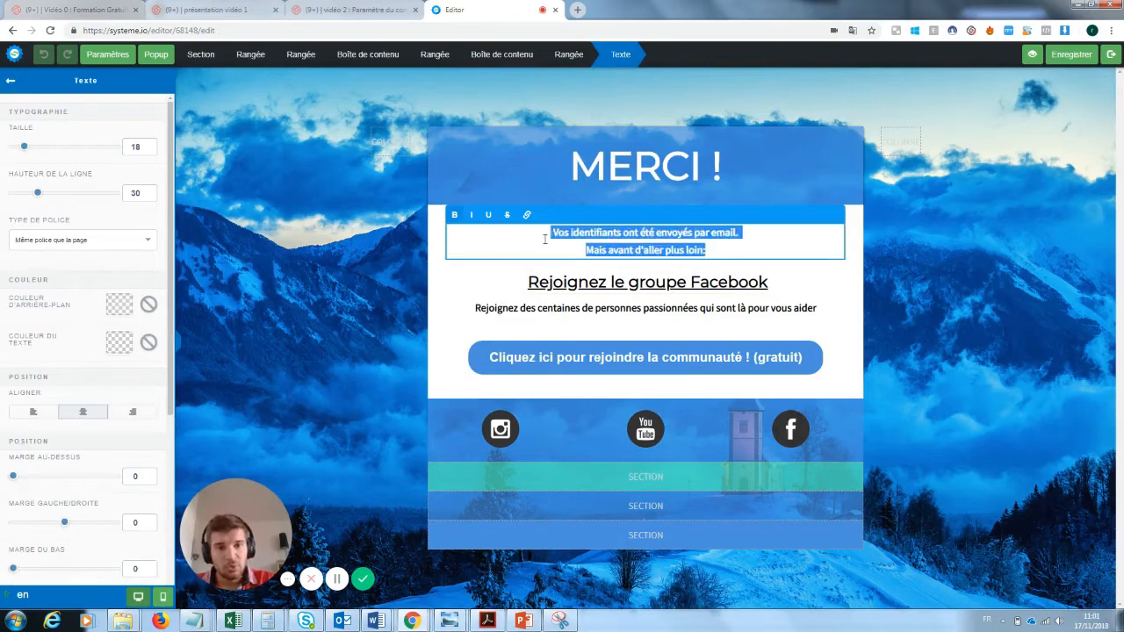
text(Ta new)
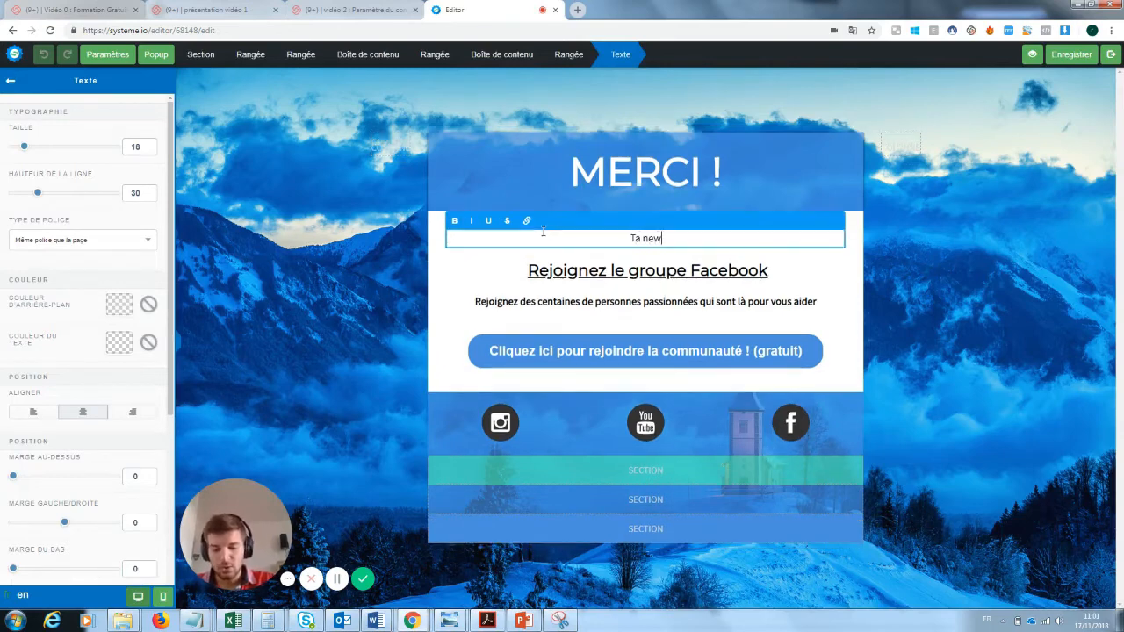
text(slet)
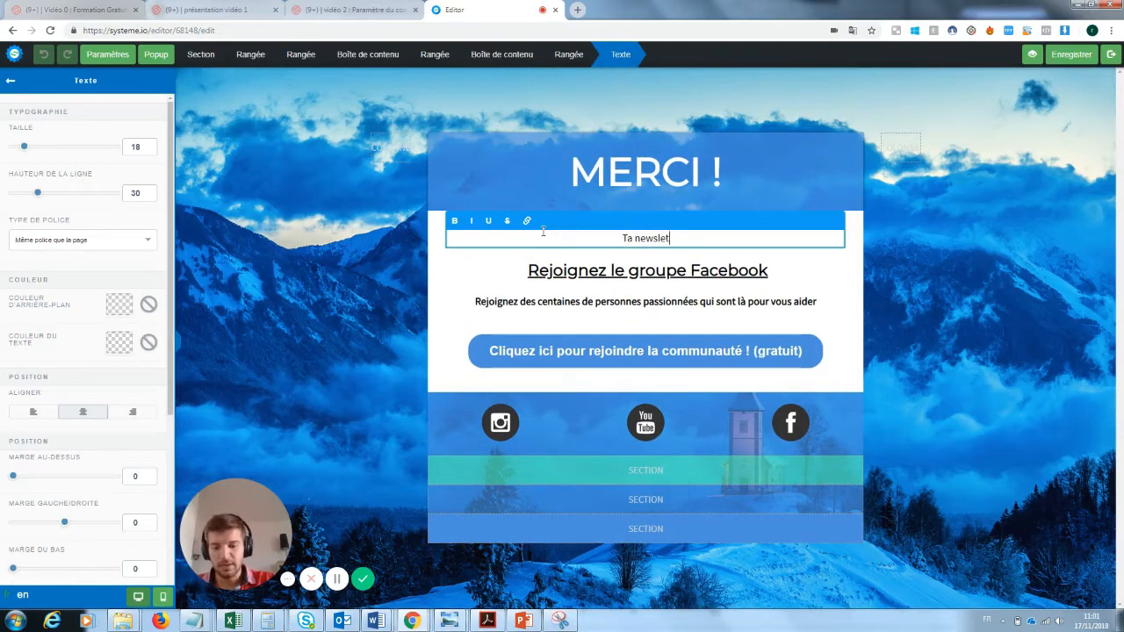
text(ter va arriver)
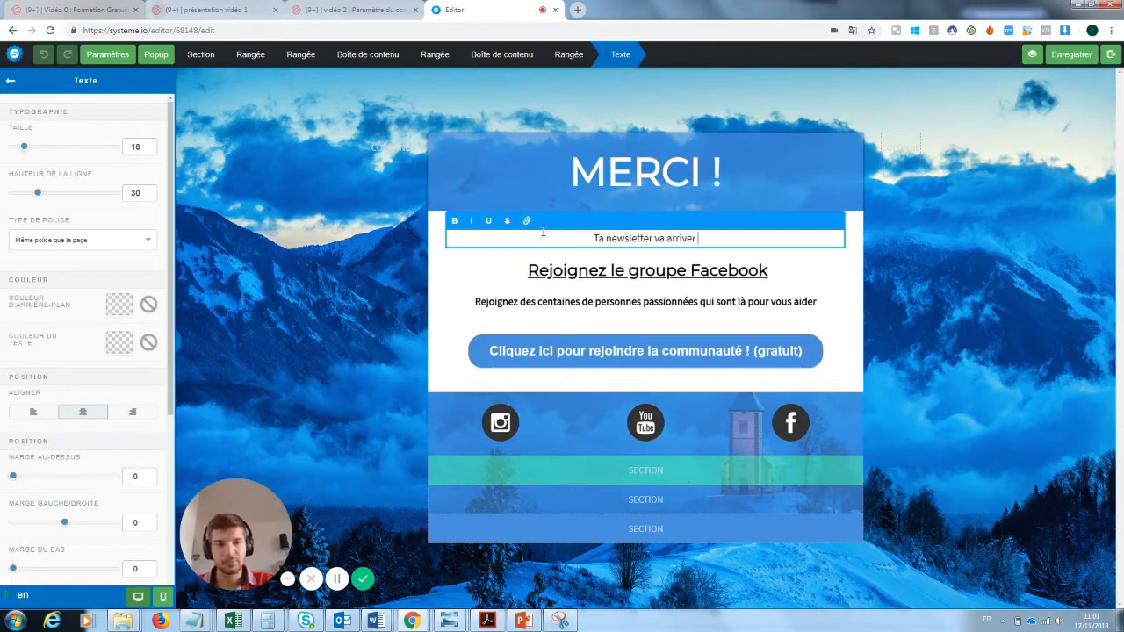
click(821, 261)
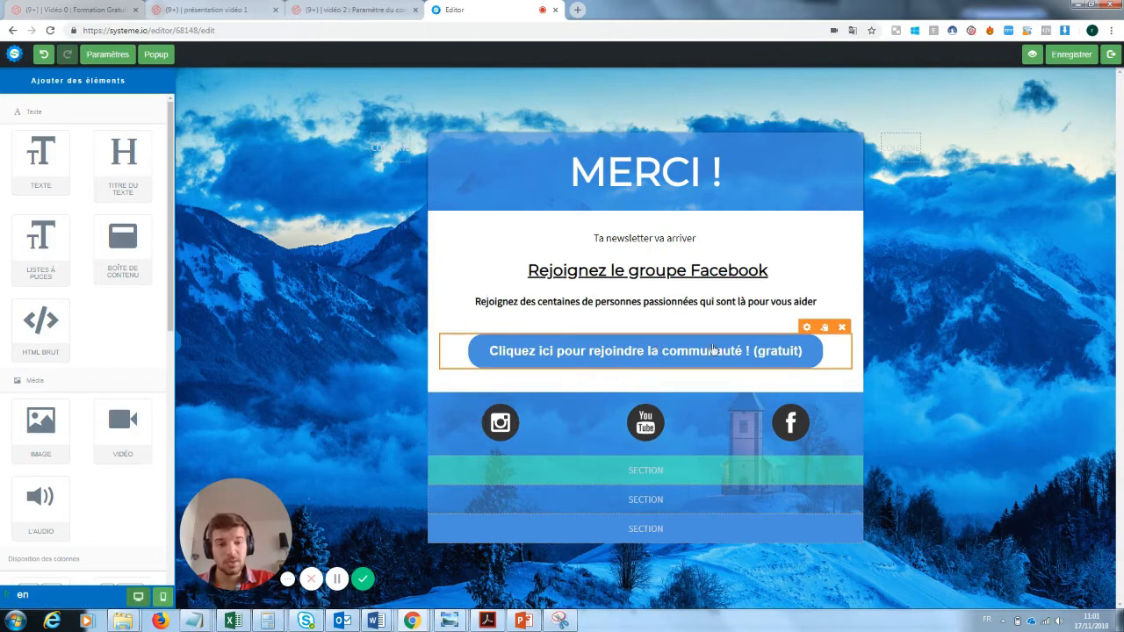
Keep the join-the-community button redirecting to the Facebook group link.
click(791, 351)
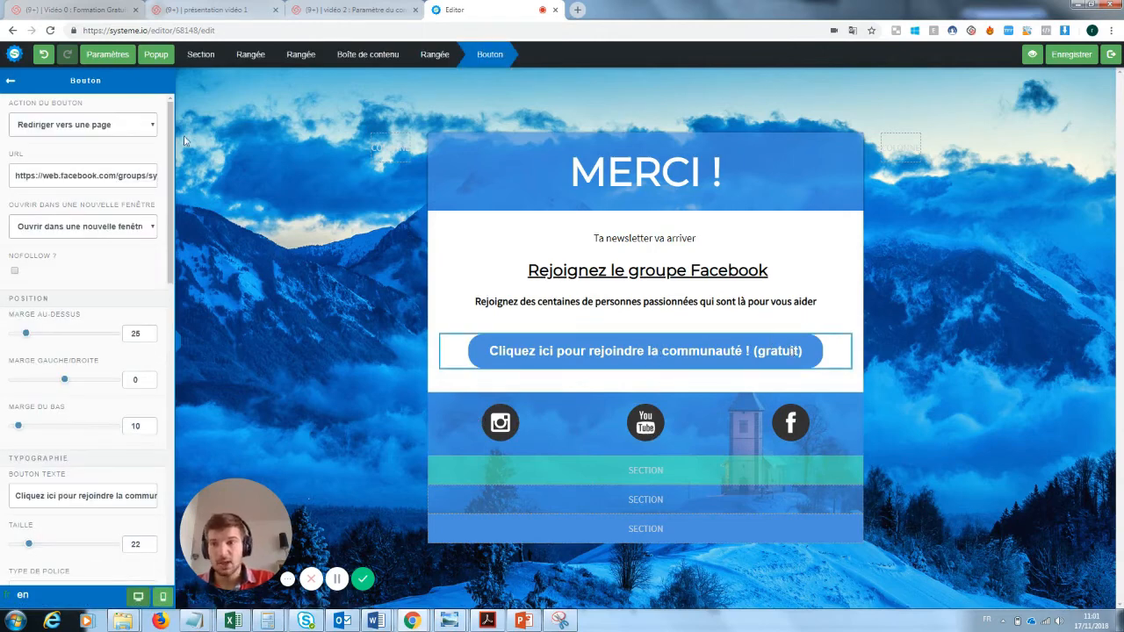
click(118, 129)
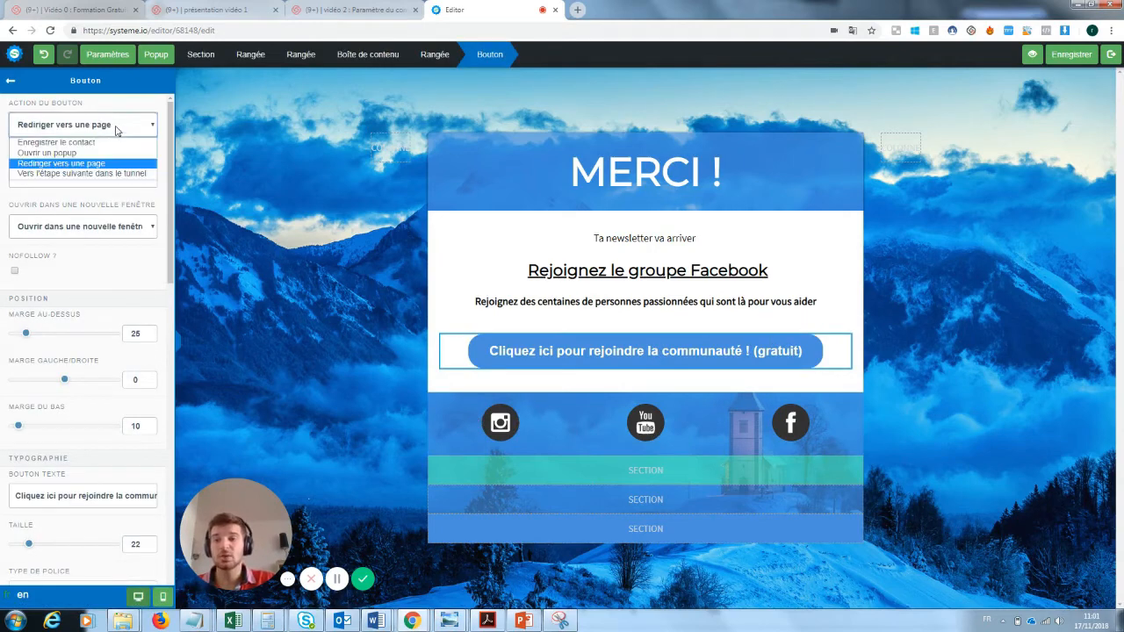
click(116, 130)
triple_click(79, 176)
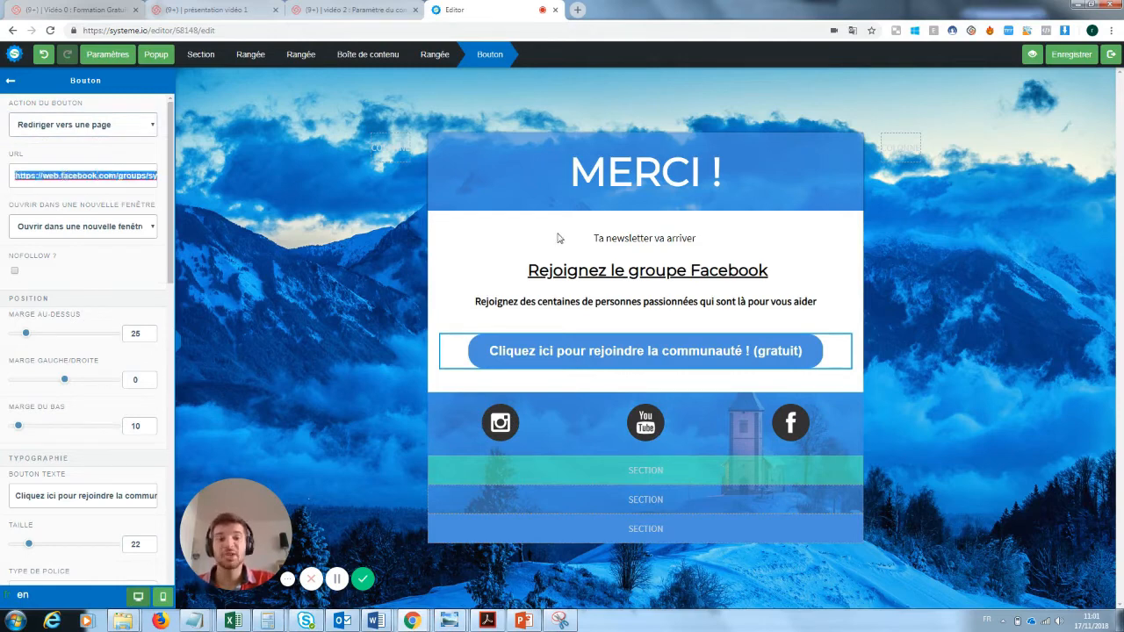
click(655, 255)
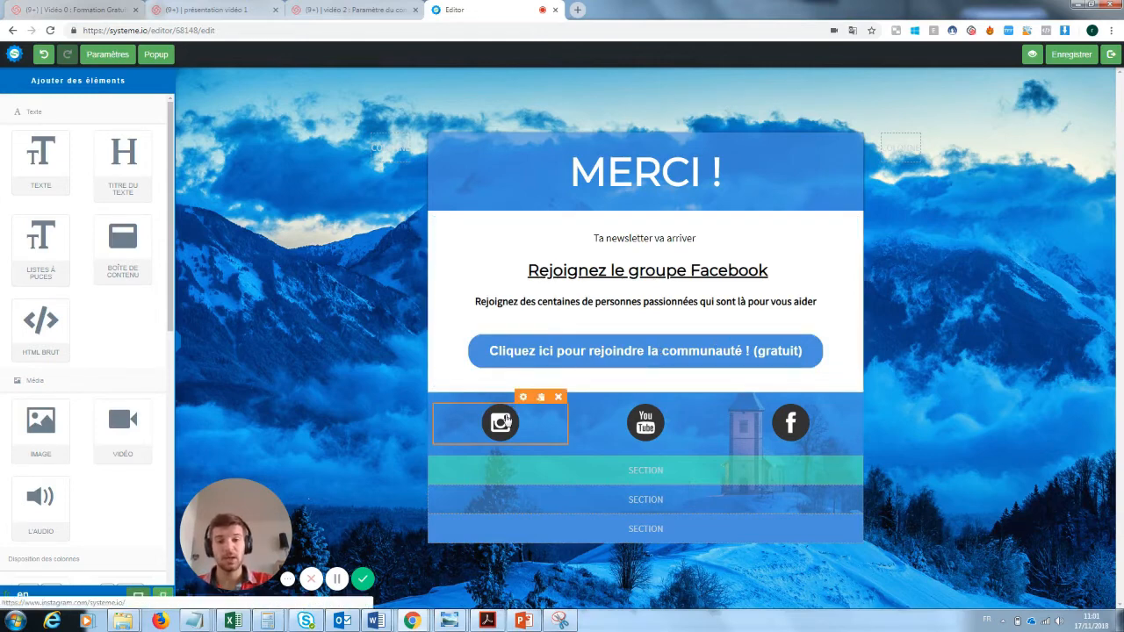
Check the Instagram, YouTube and Facebook icon row, then save the thank-you page.
click(507, 422)
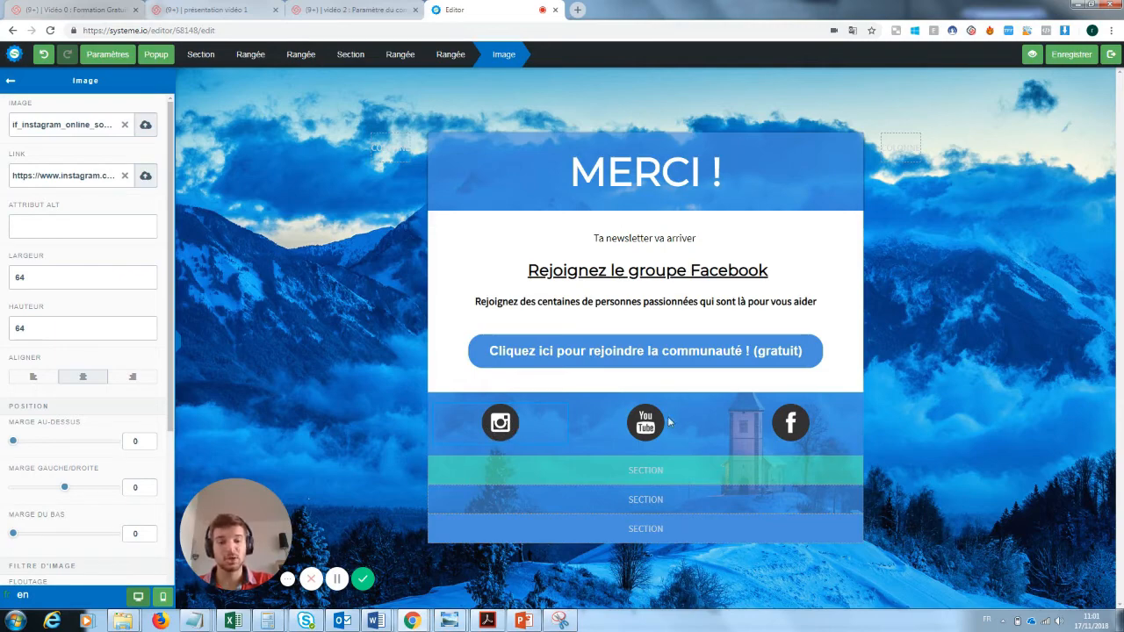
click(10, 81)
click(501, 403)
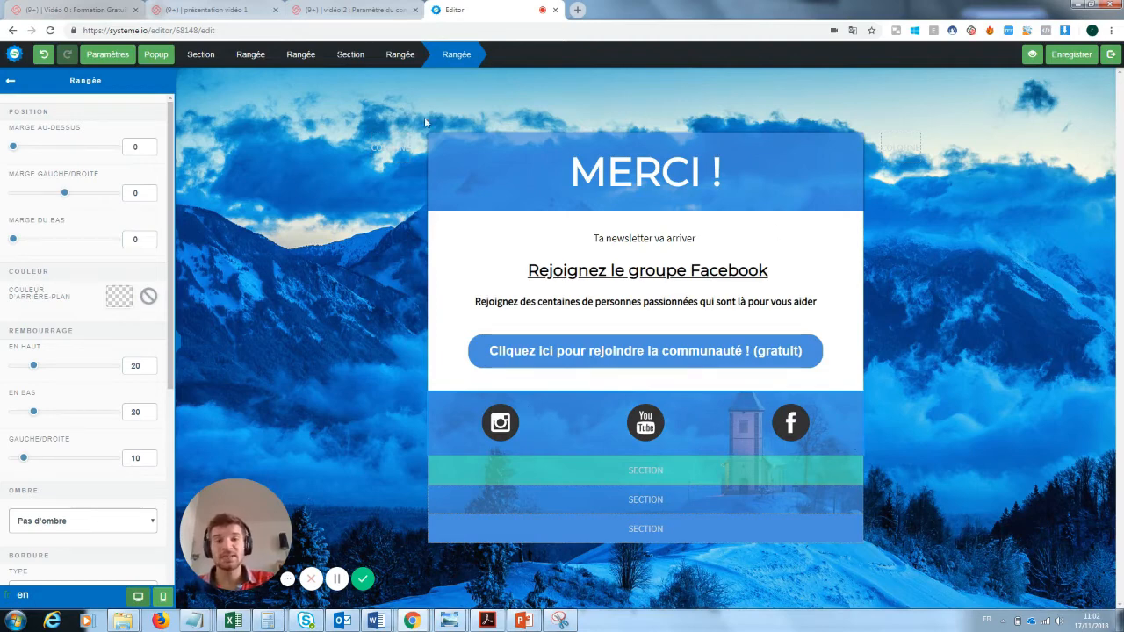
click(700, 360)
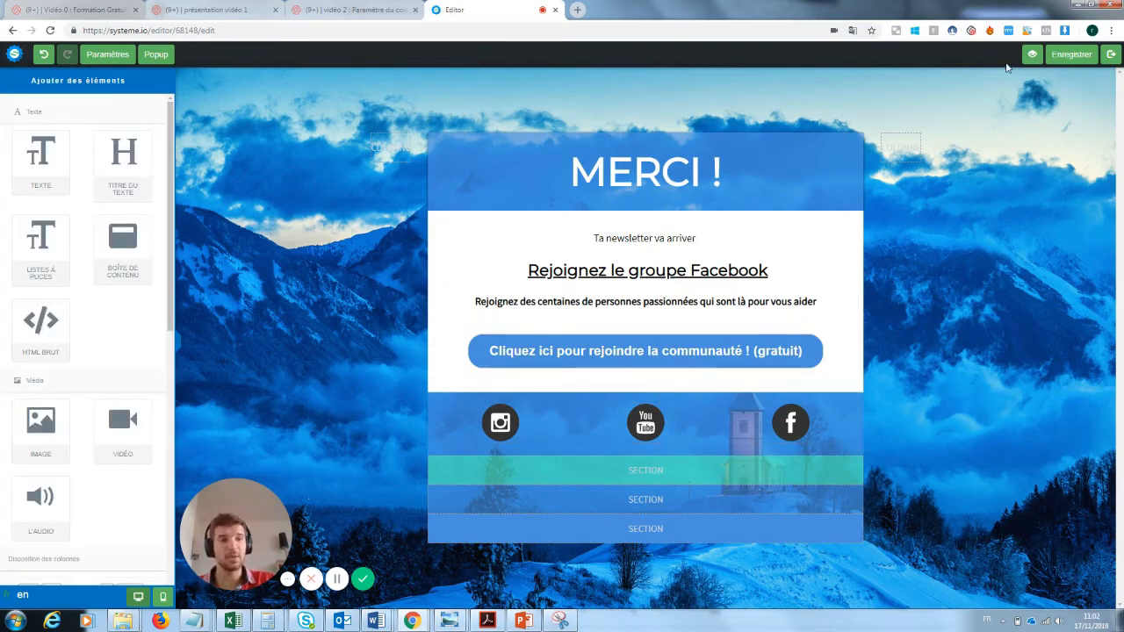
click(1070, 54)
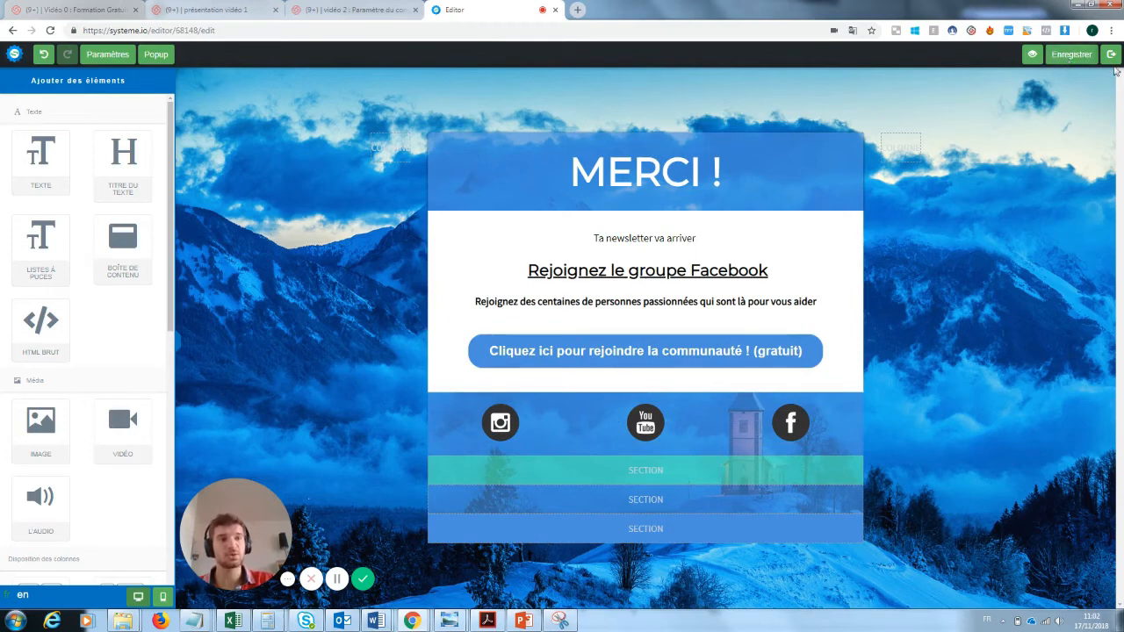
Leave the editor and submit the live capture page with a partial test address.
click(1110, 55)
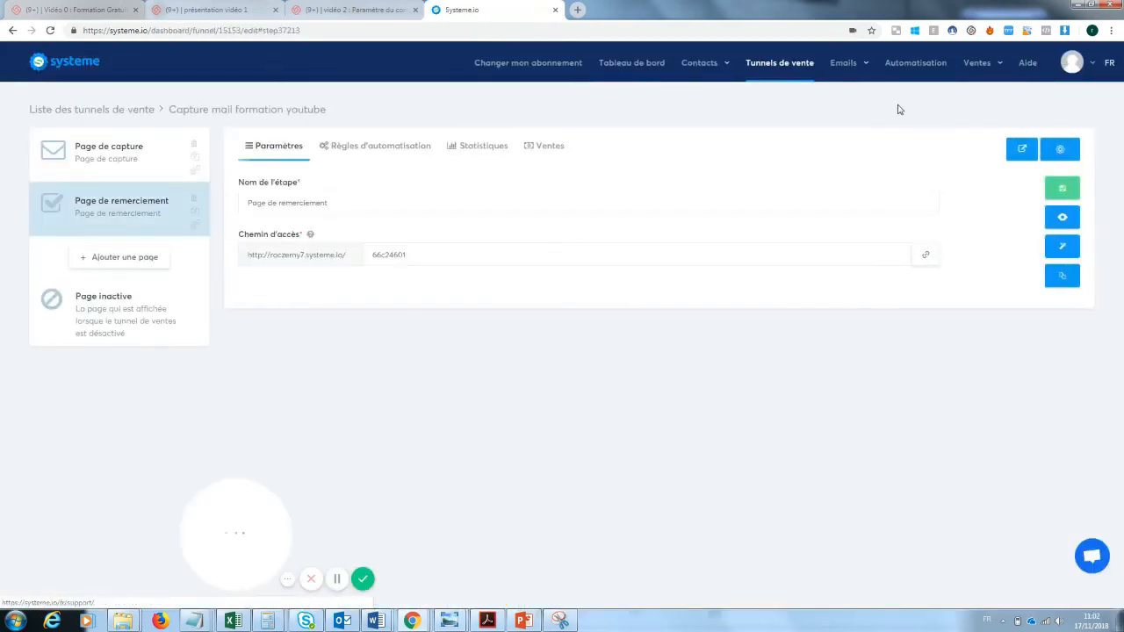
click(146, 158)
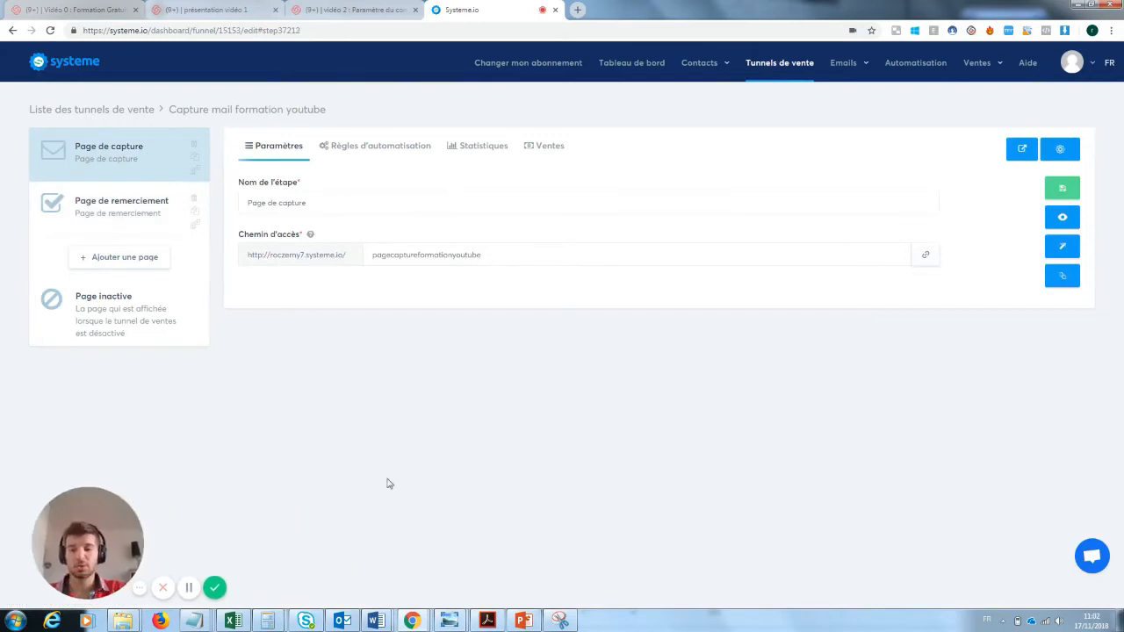
click(1063, 218)
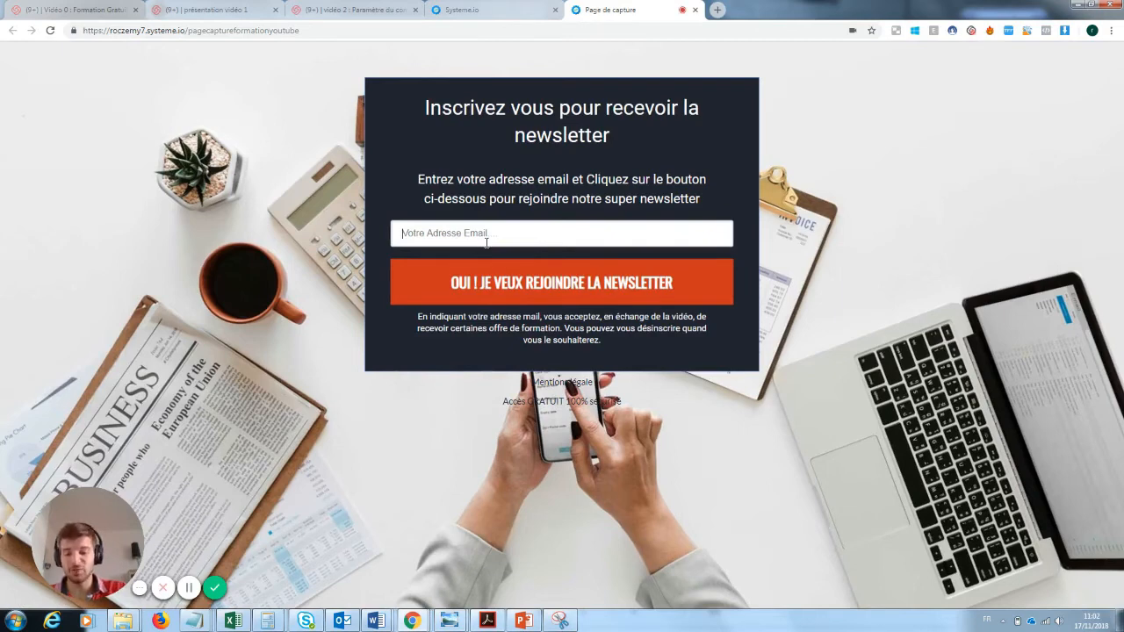
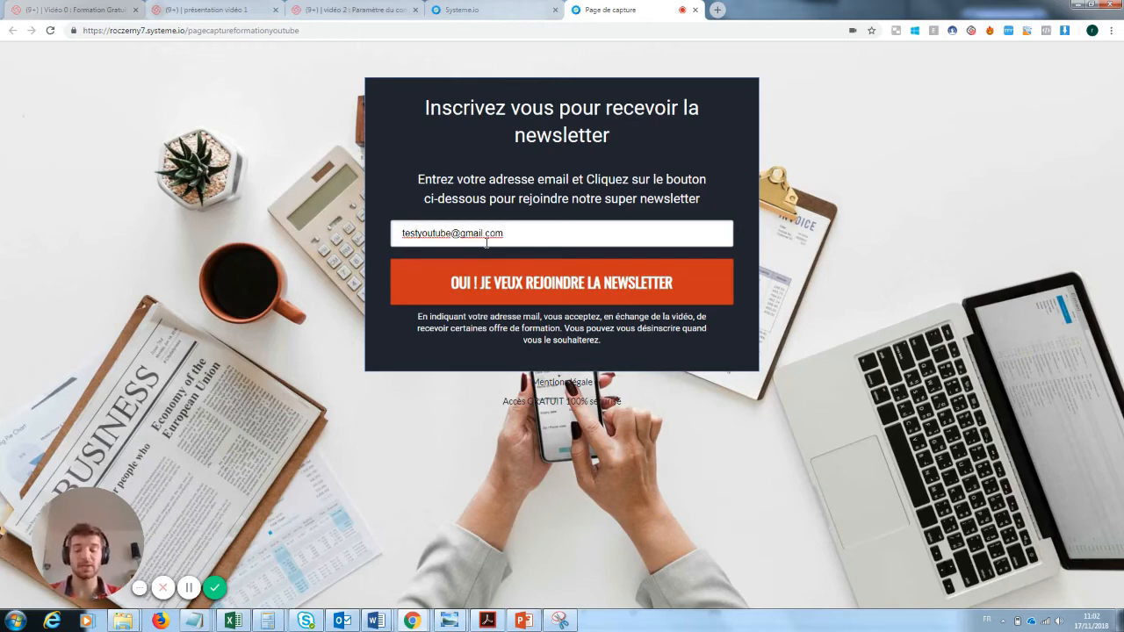
click(569, 286)
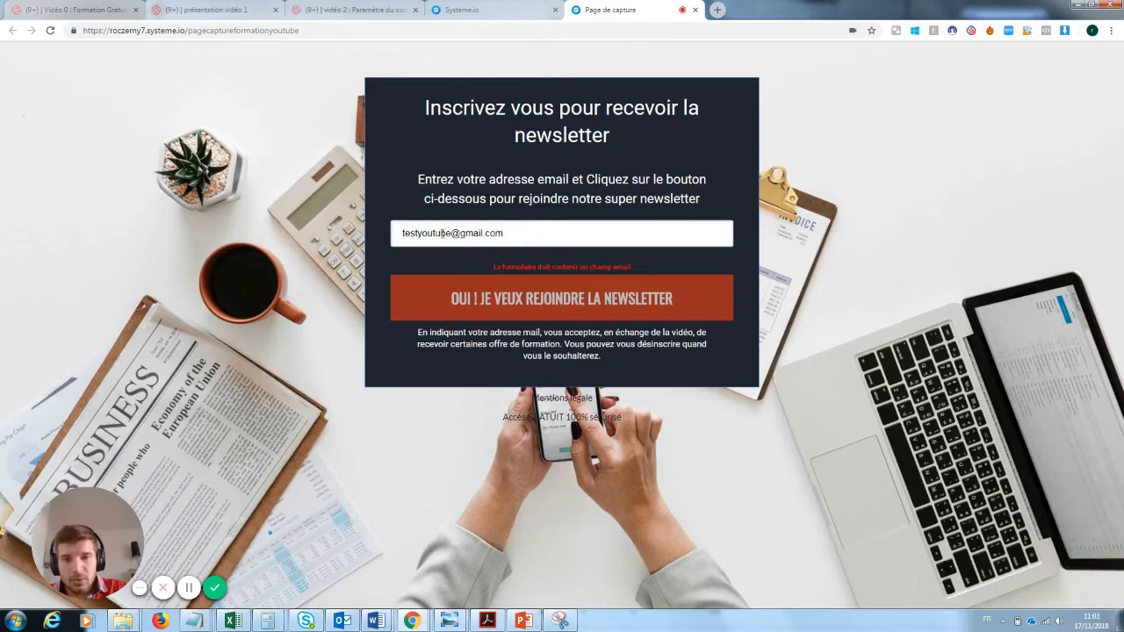
Shorten the test address, resubmit the form, and return to the Systeme.io tab.
drag(450, 231, 415, 233)
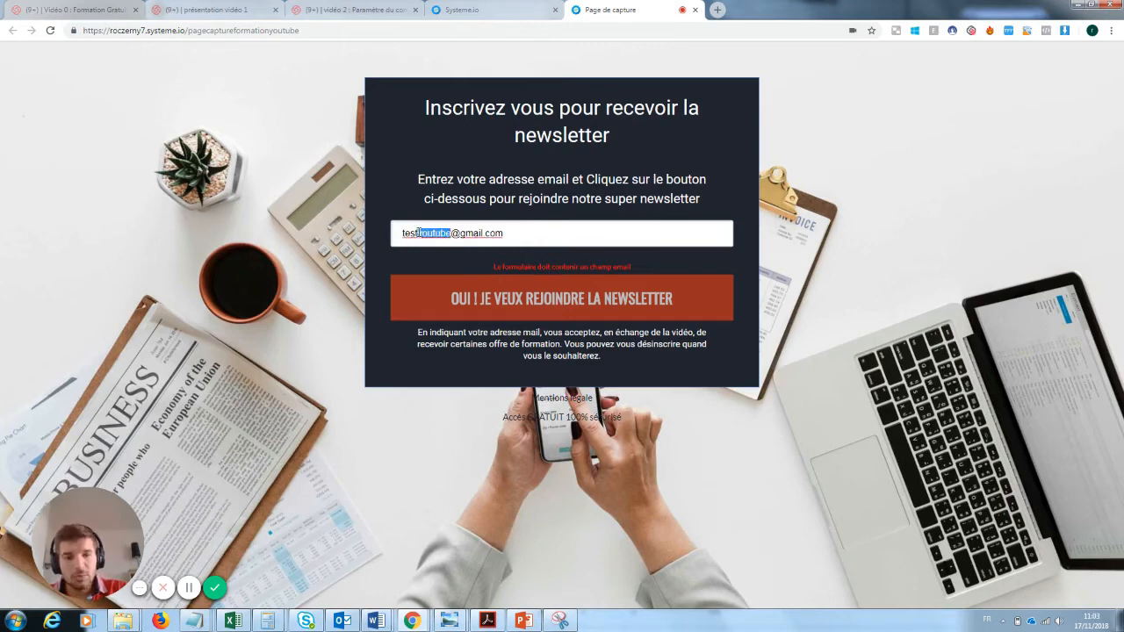
key(BackSpace)
click(537, 284)
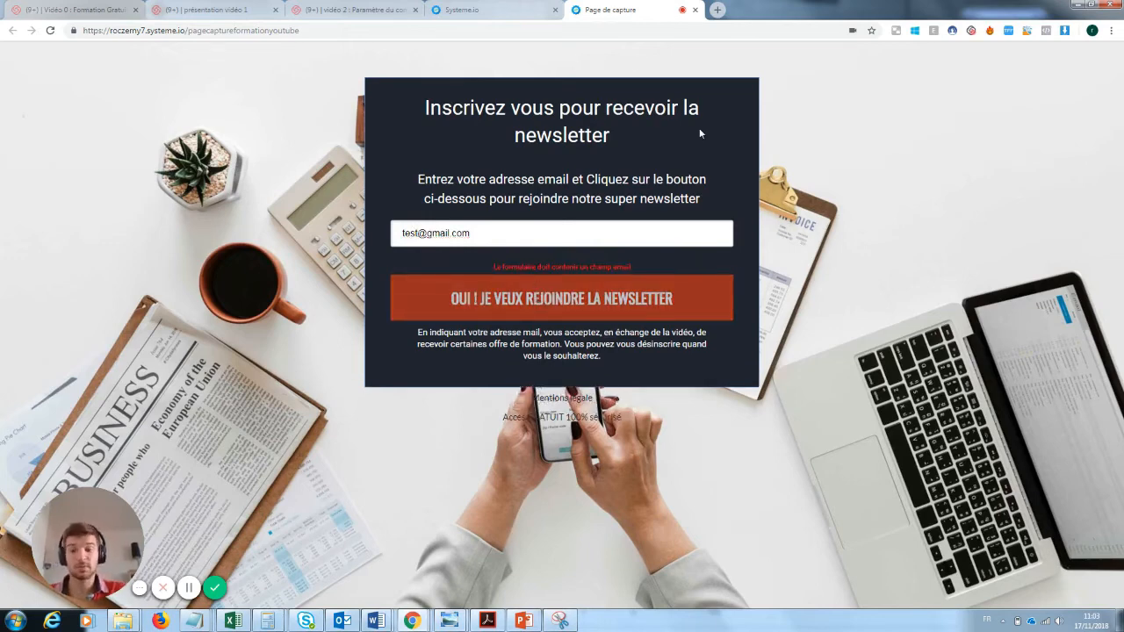
click(527, 9)
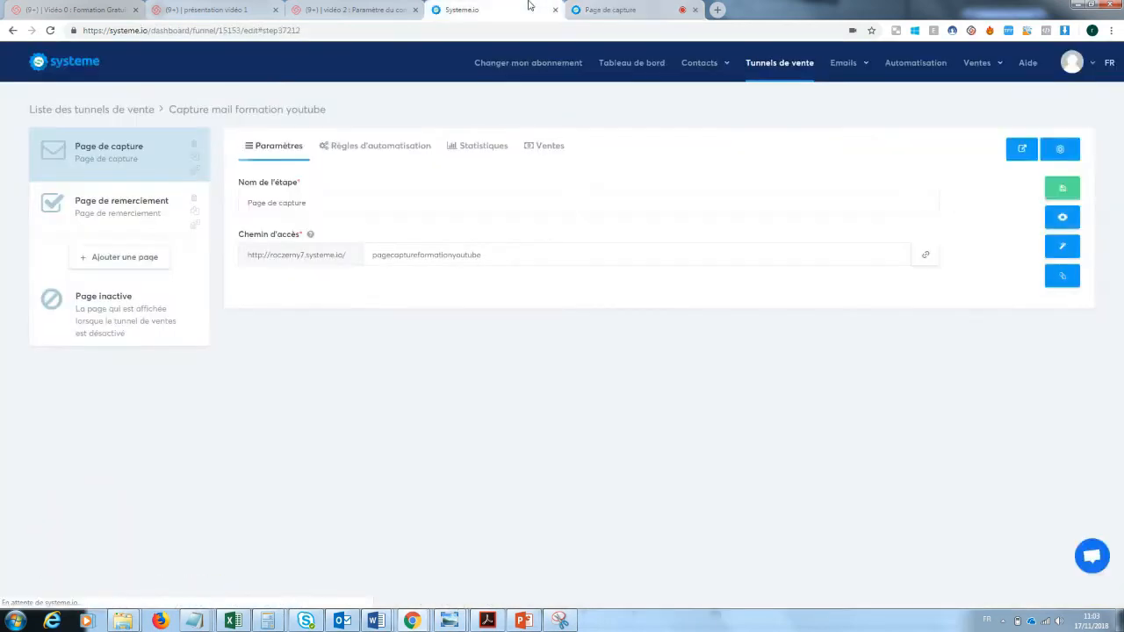
In the capture page editor, set the form input's data type to Email.
click(1063, 252)
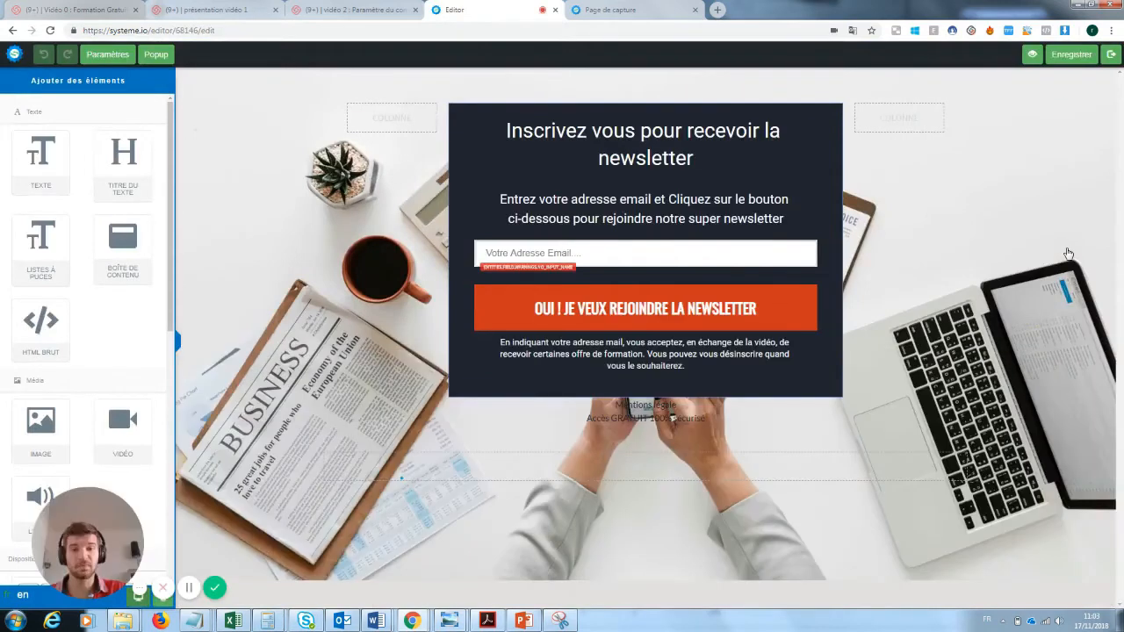
click(604, 262)
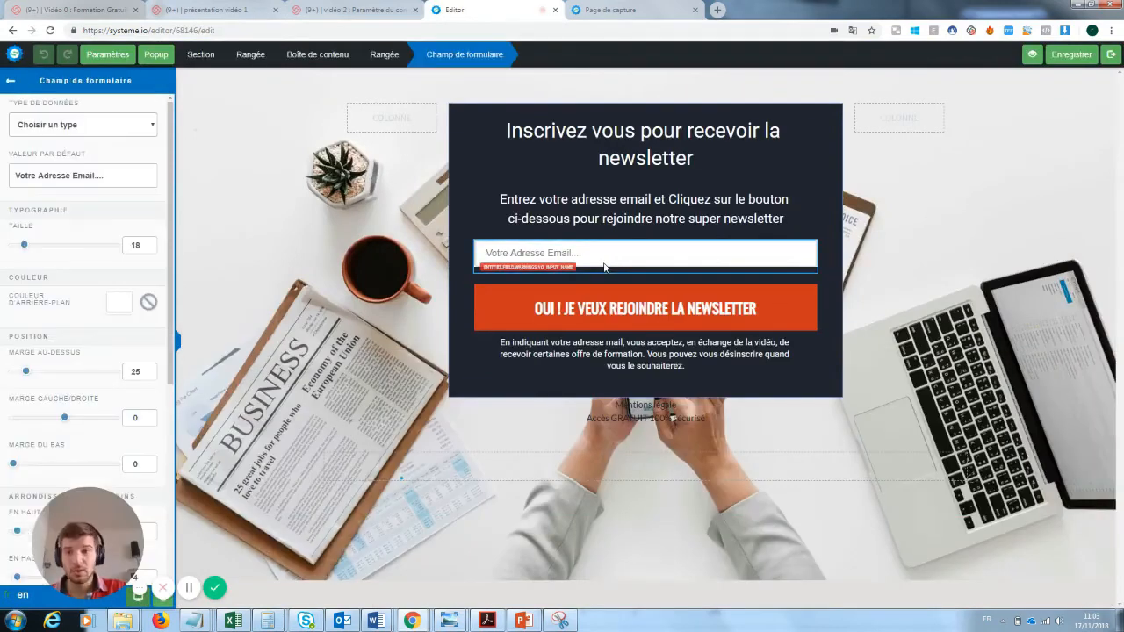
click(109, 129)
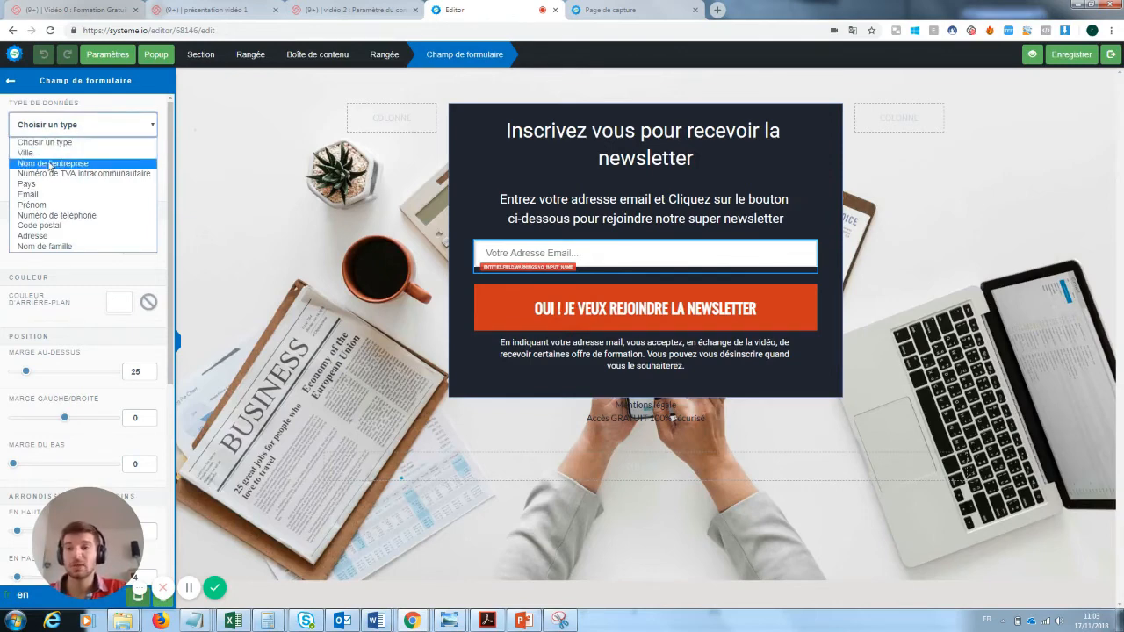
click(36, 194)
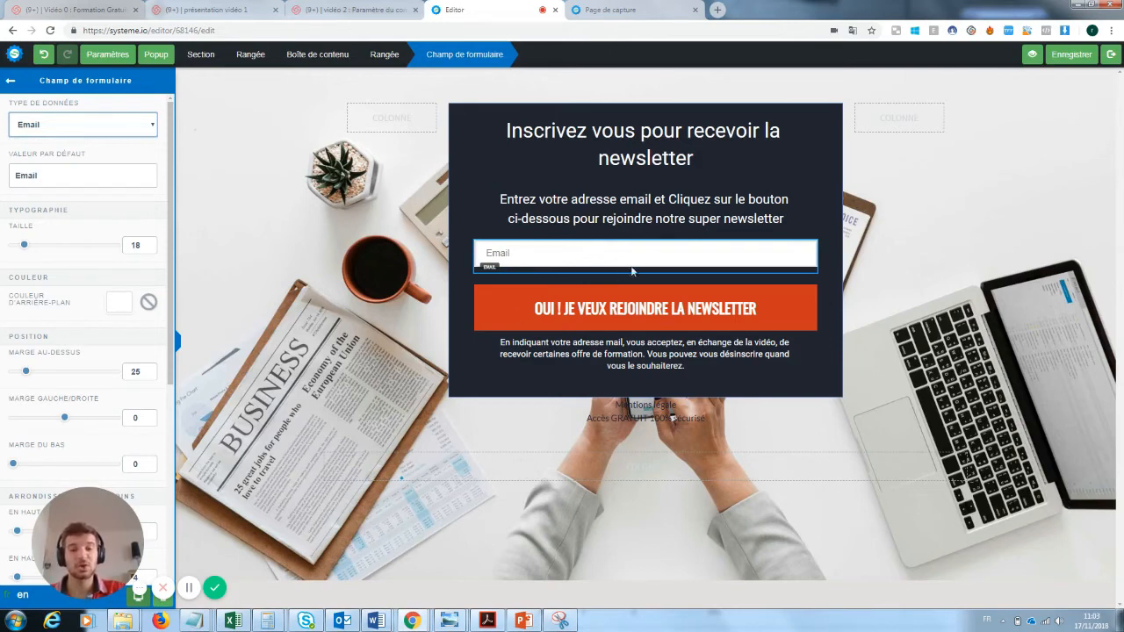
click(75, 125)
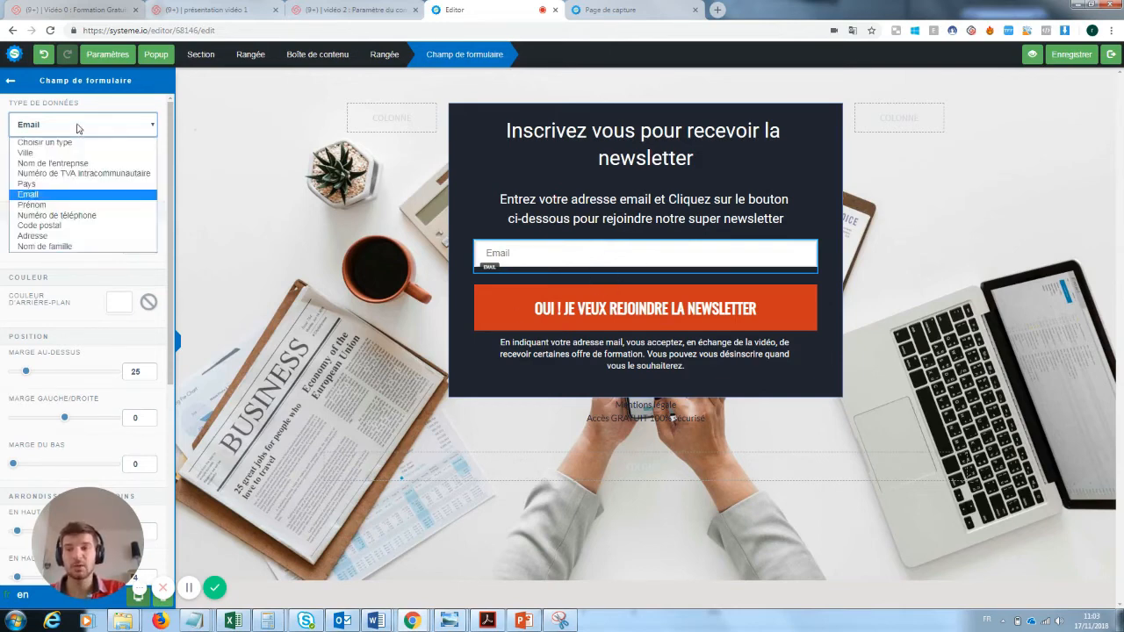
click(76, 126)
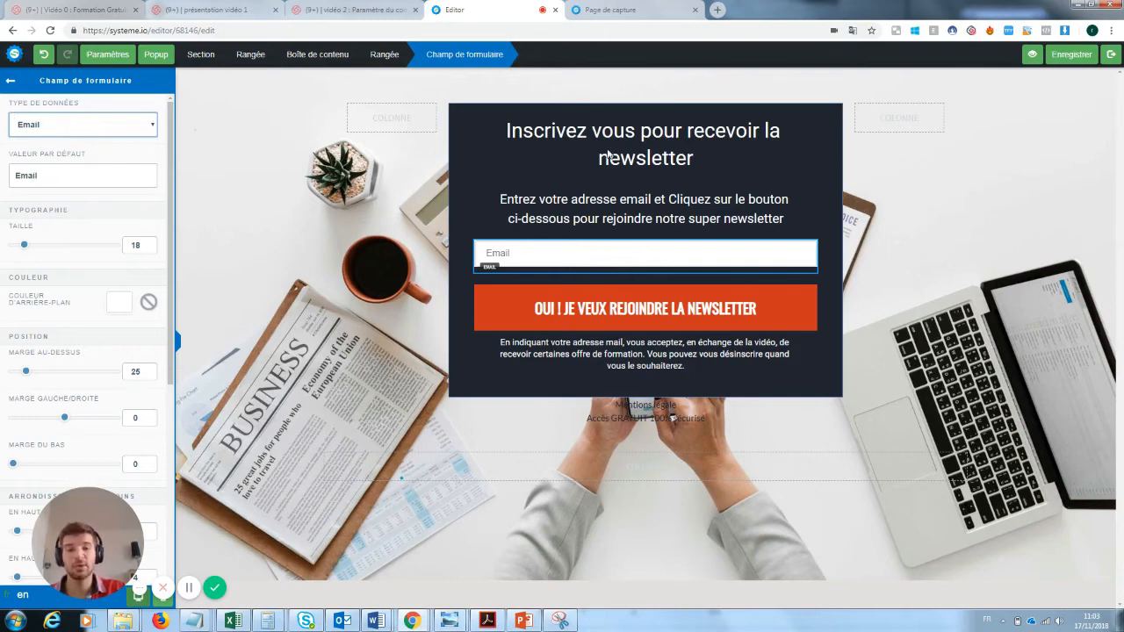
Change the field's default text to 'Rentre ton email ici :)' and save the page.
double_click(26, 175)
key(BackSpace)
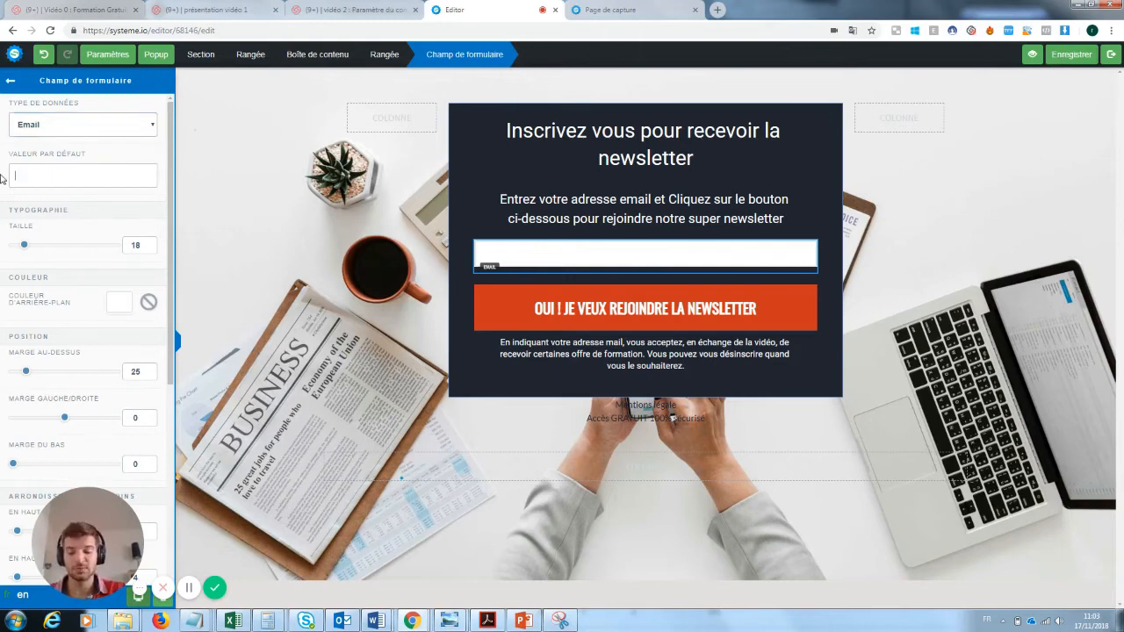
text(Rentre ton emai)
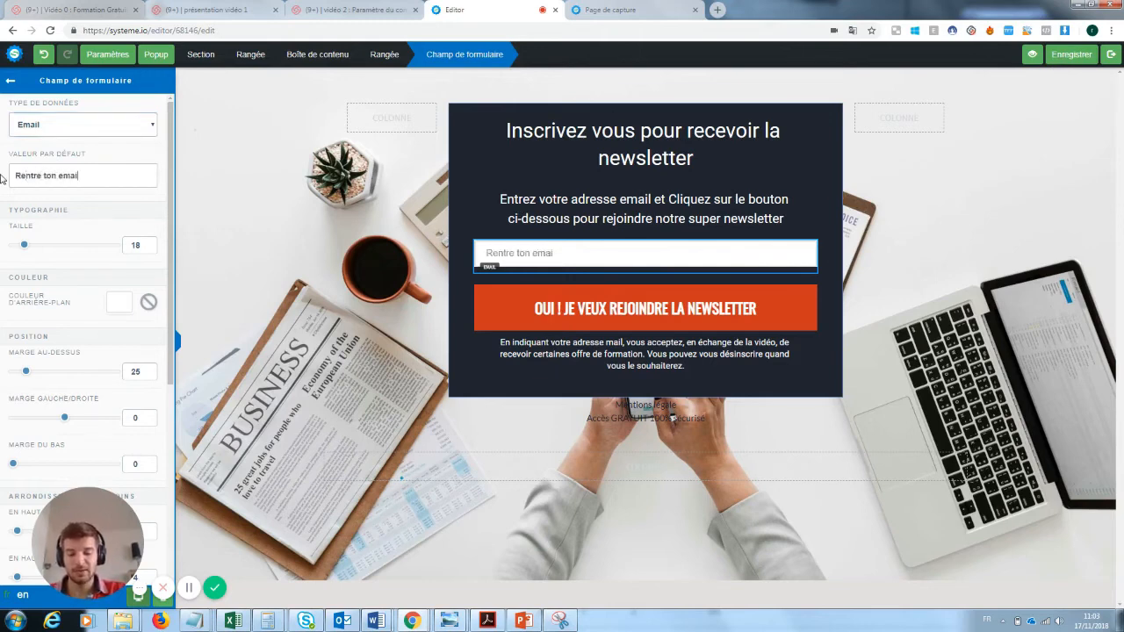
text(l ici :))
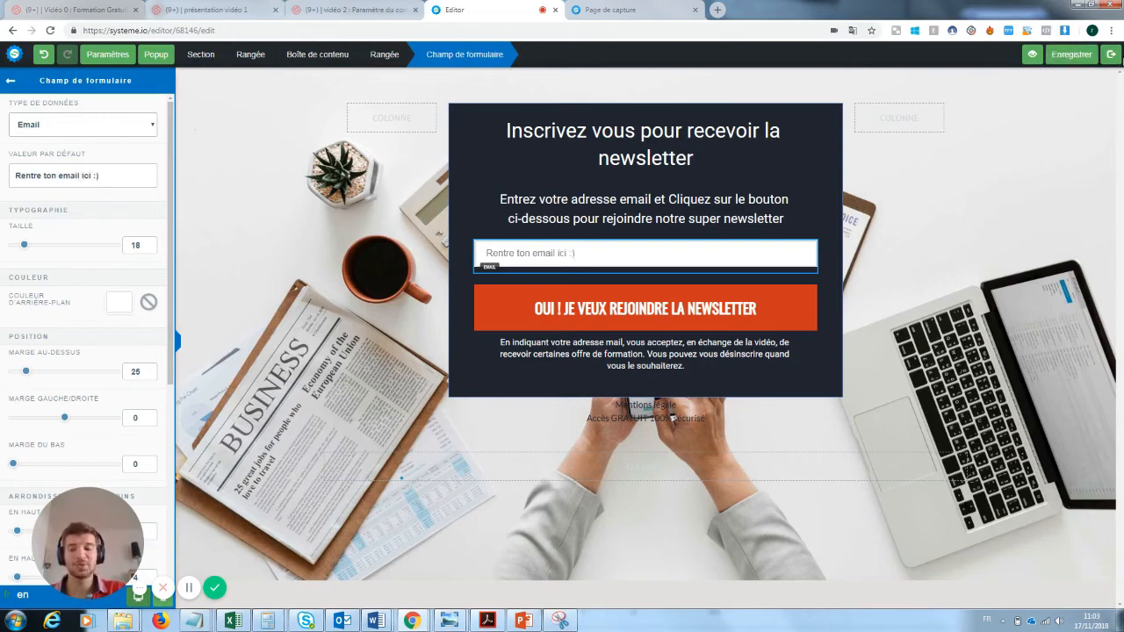
click(1111, 54)
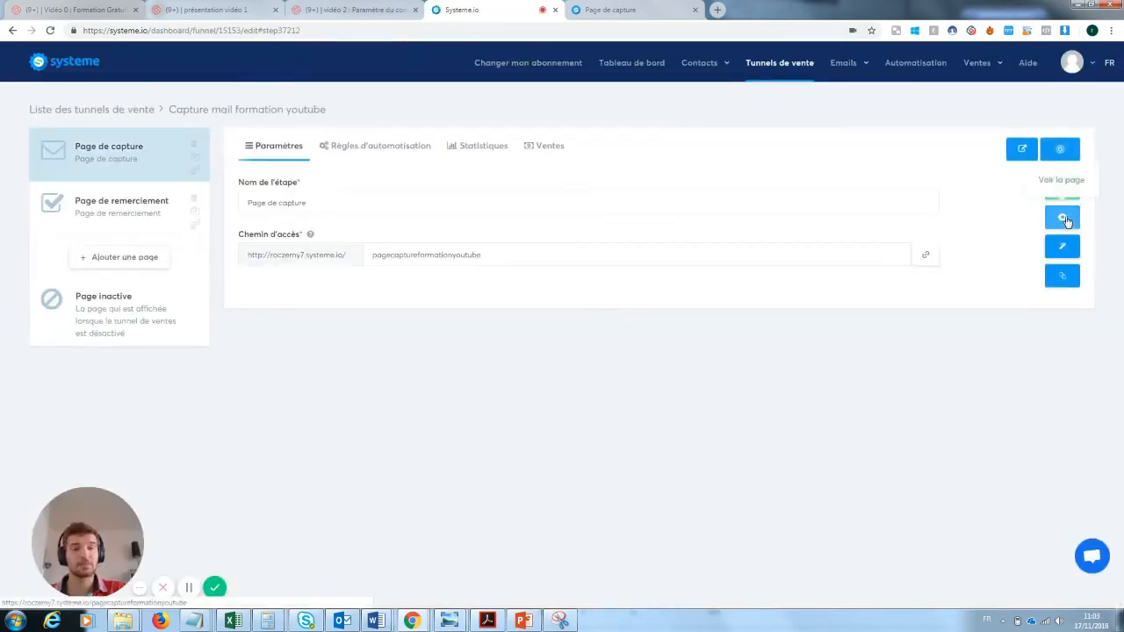
Sign up on the live capture page with a test e-mail address, then close the confirmation tab.
click(1064, 220)
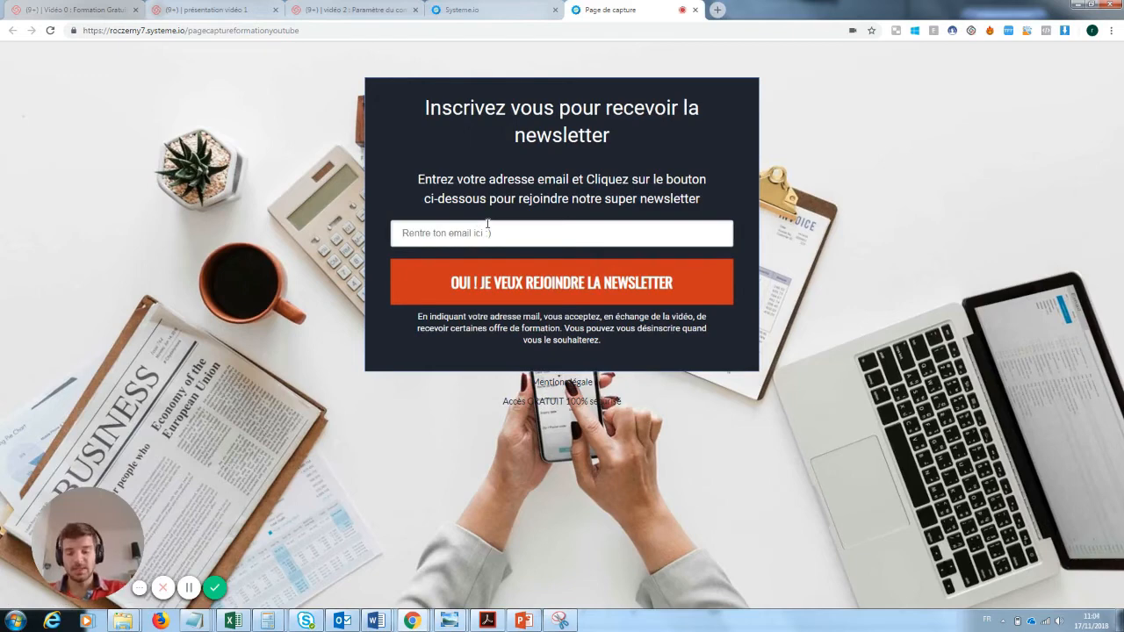
click(487, 224)
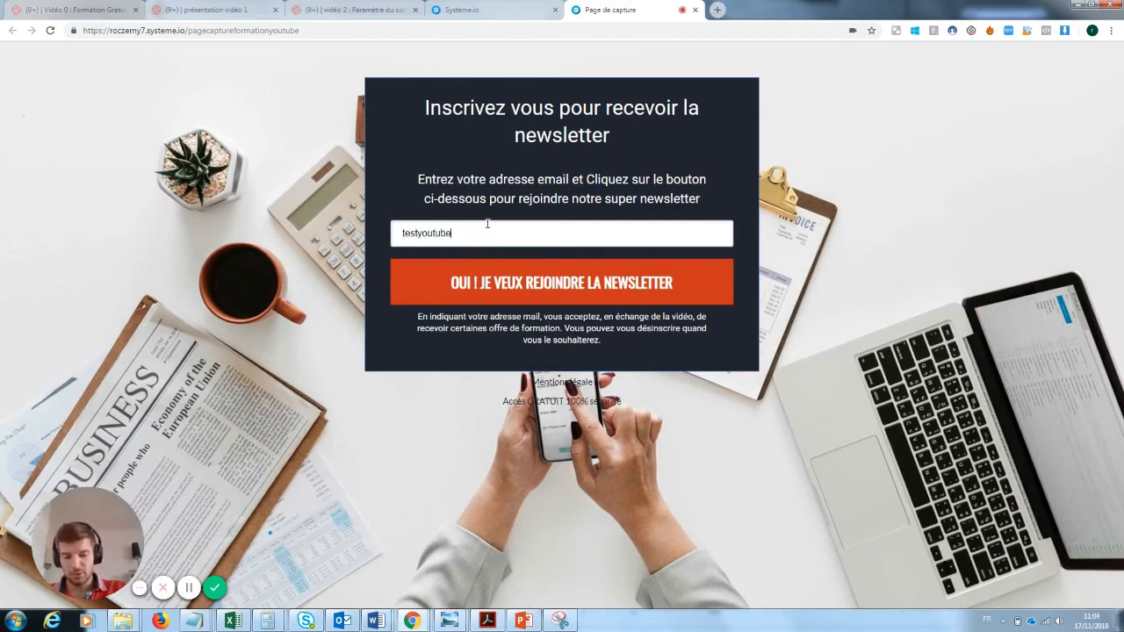
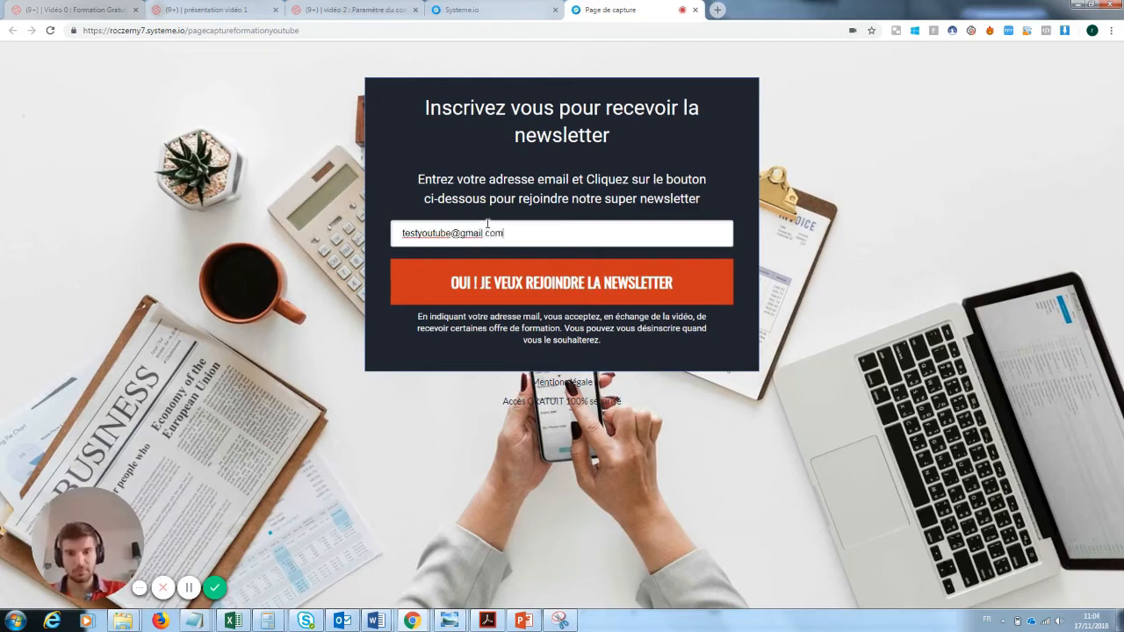
click(553, 283)
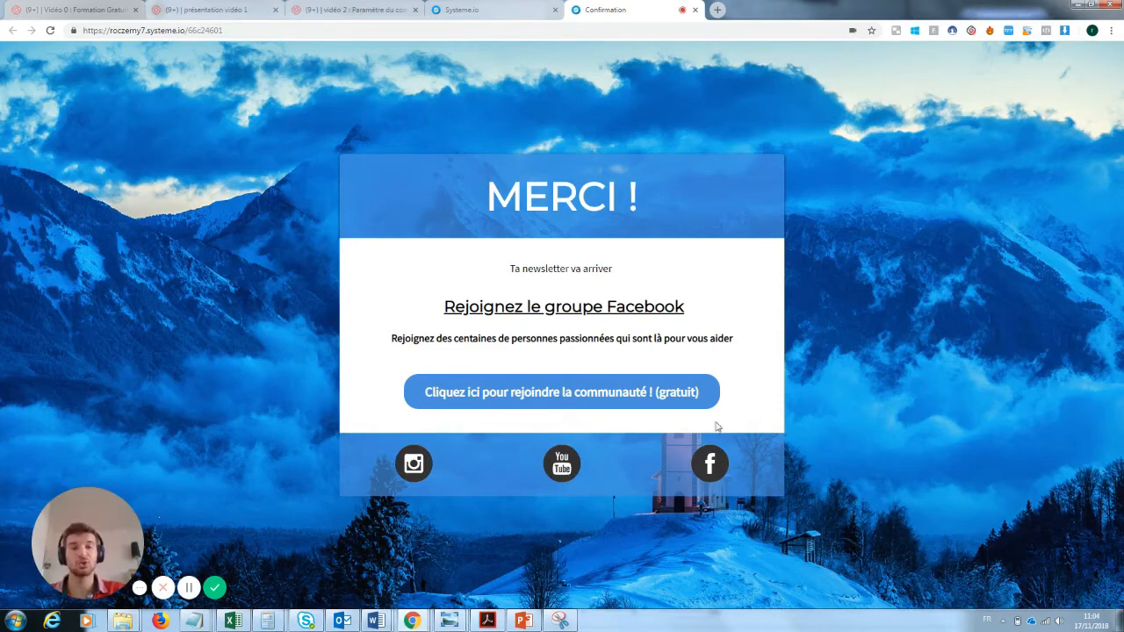
click(695, 10)
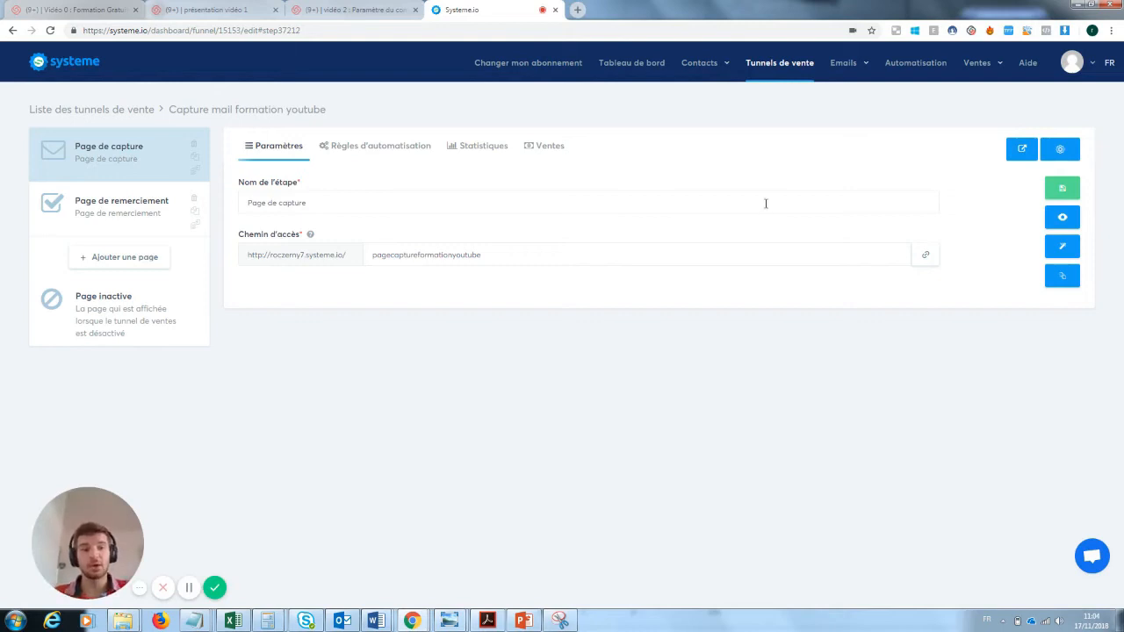
Glance at the contacts list, then open the Capture mail formation youtube funnel from Tunnels de vente.
mouse_move(699, 63)
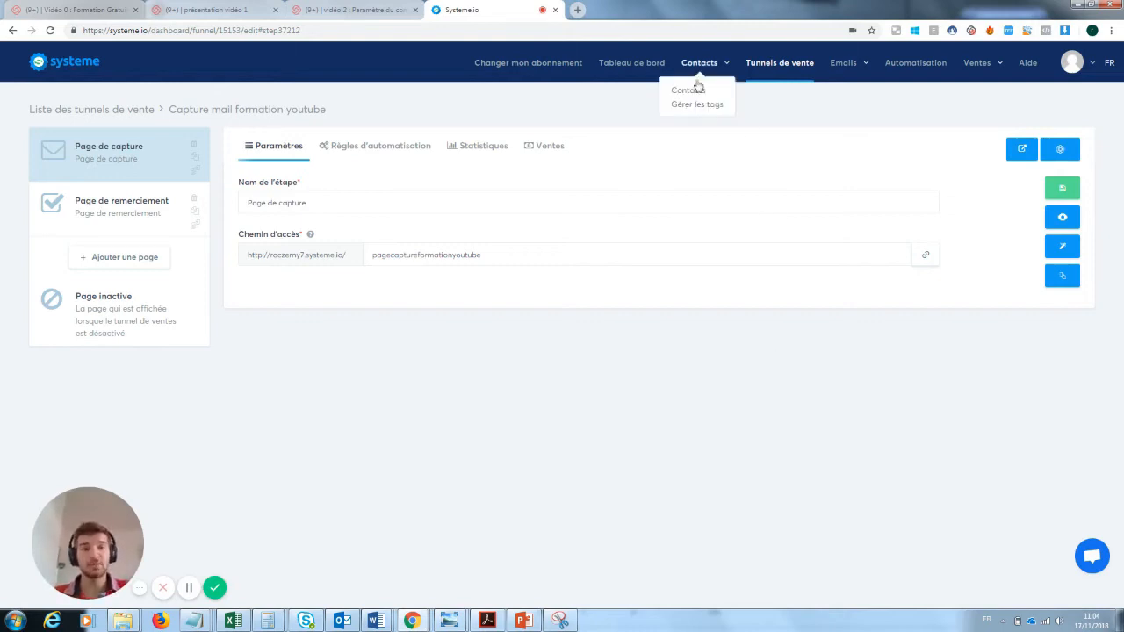
click(681, 92)
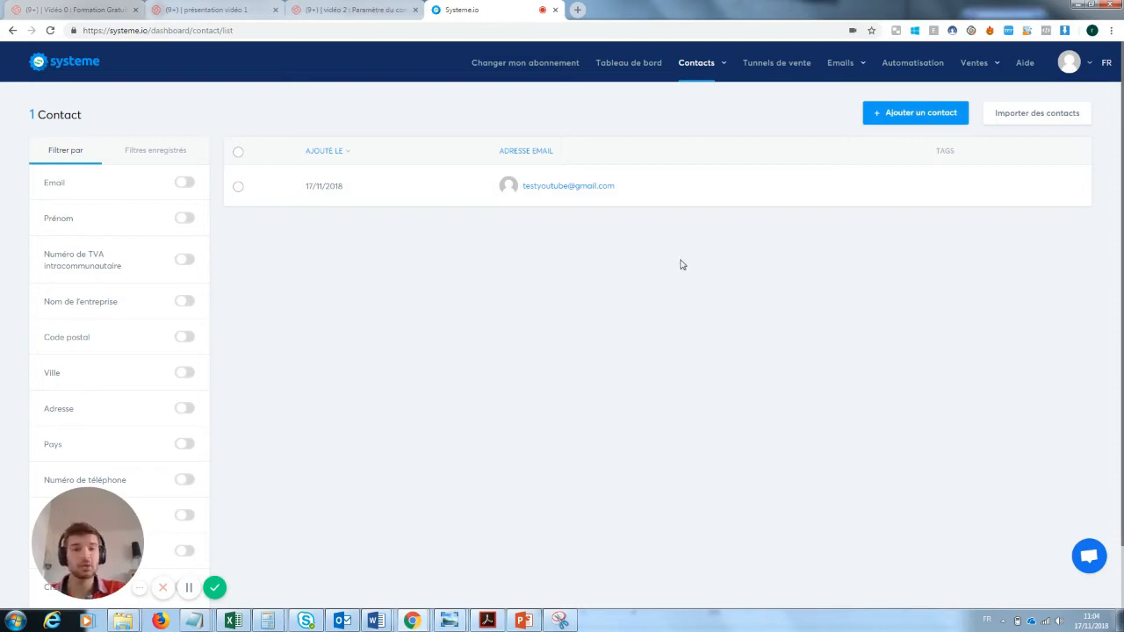
mouse_move(845, 65)
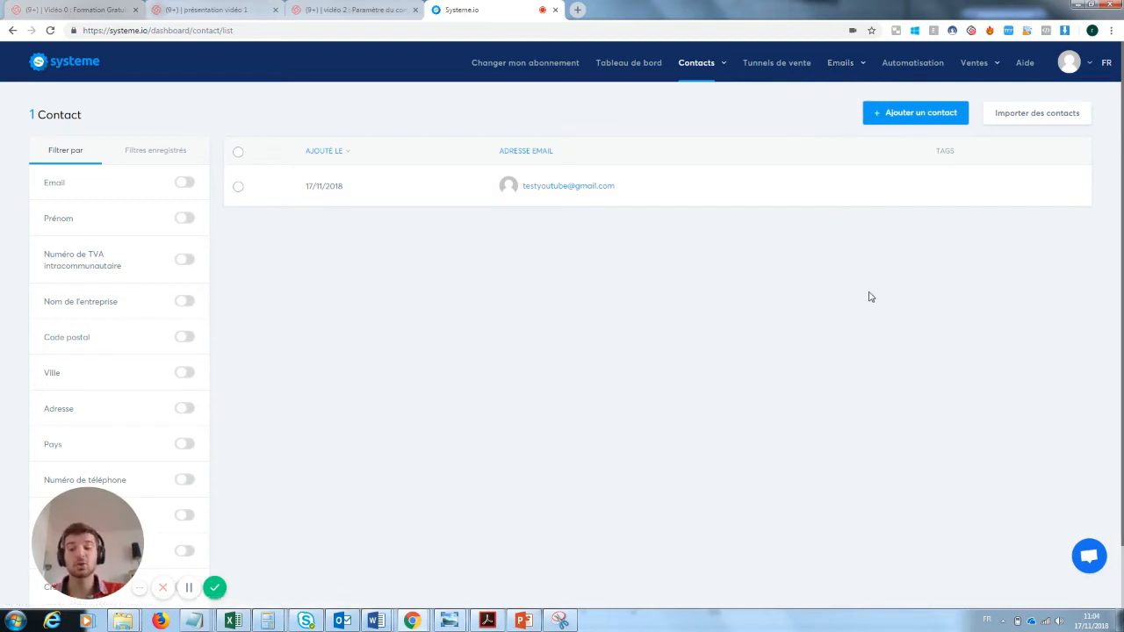
click(788, 73)
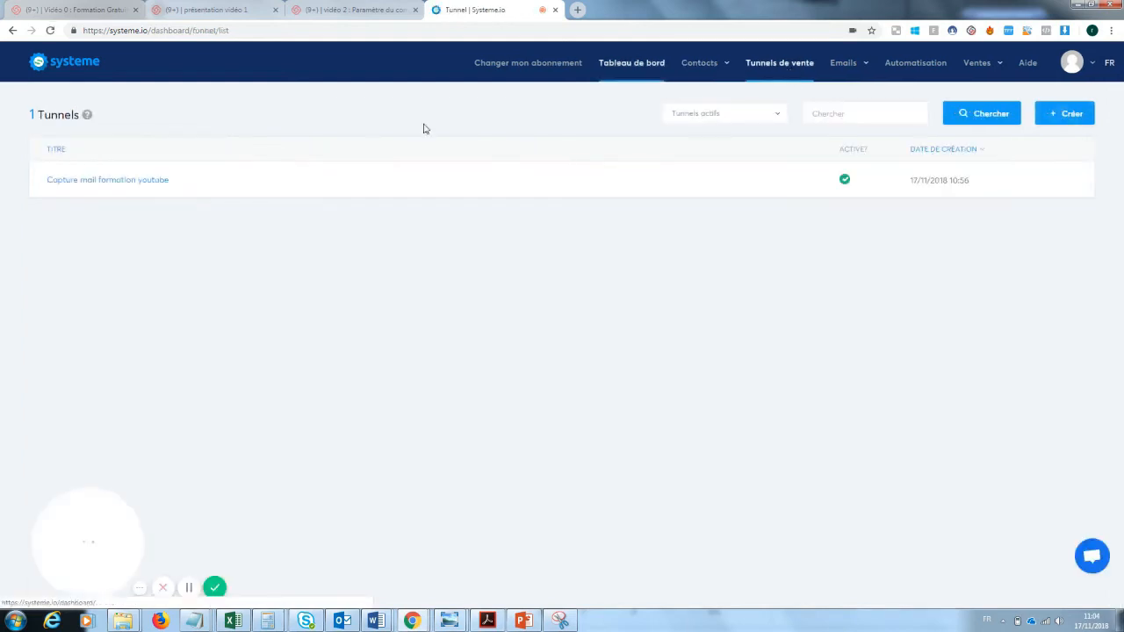
click(151, 181)
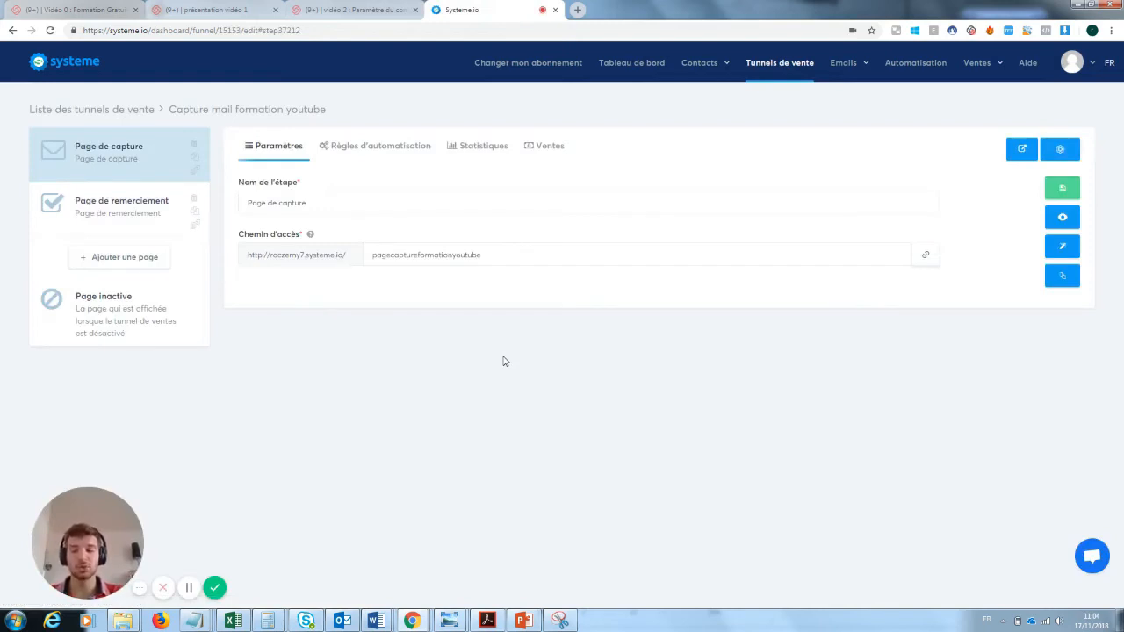
Show the capture step's automation rules, pointing out the Formulaire souscrit trigger.
click(370, 150)
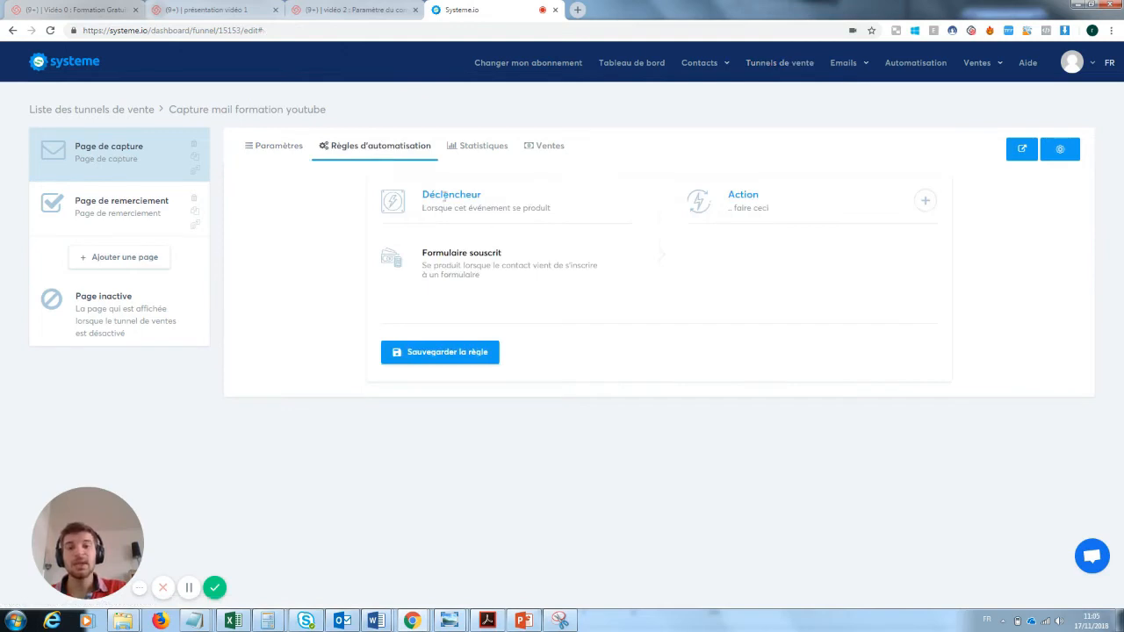
drag(424, 194, 557, 220)
click(492, 199)
click(477, 265)
drag(515, 253, 434, 254)
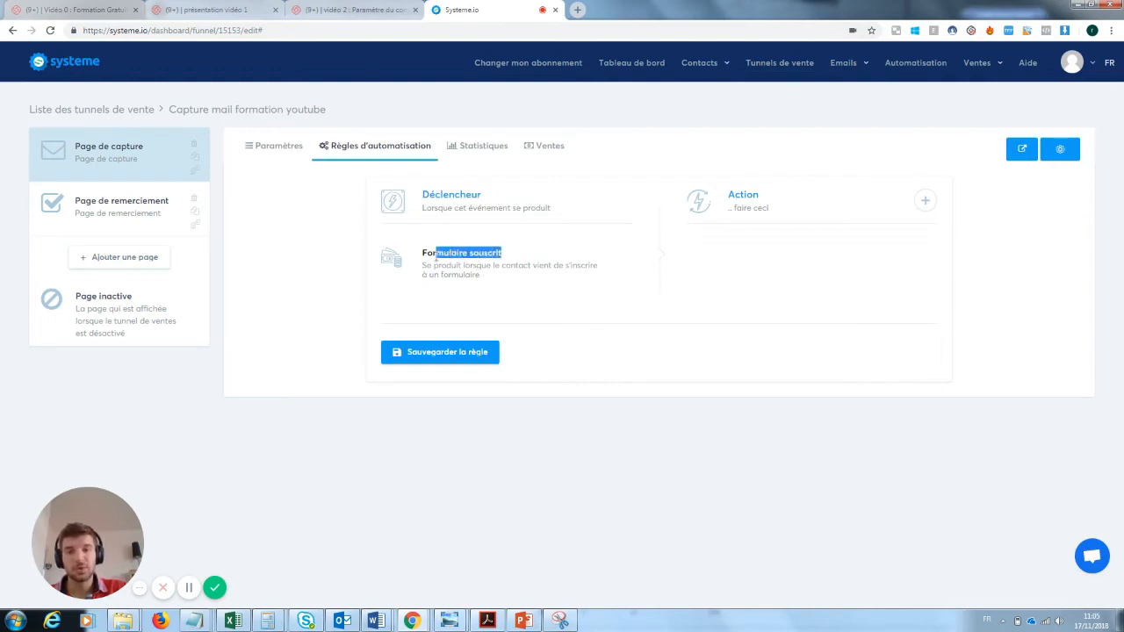
click(424, 261)
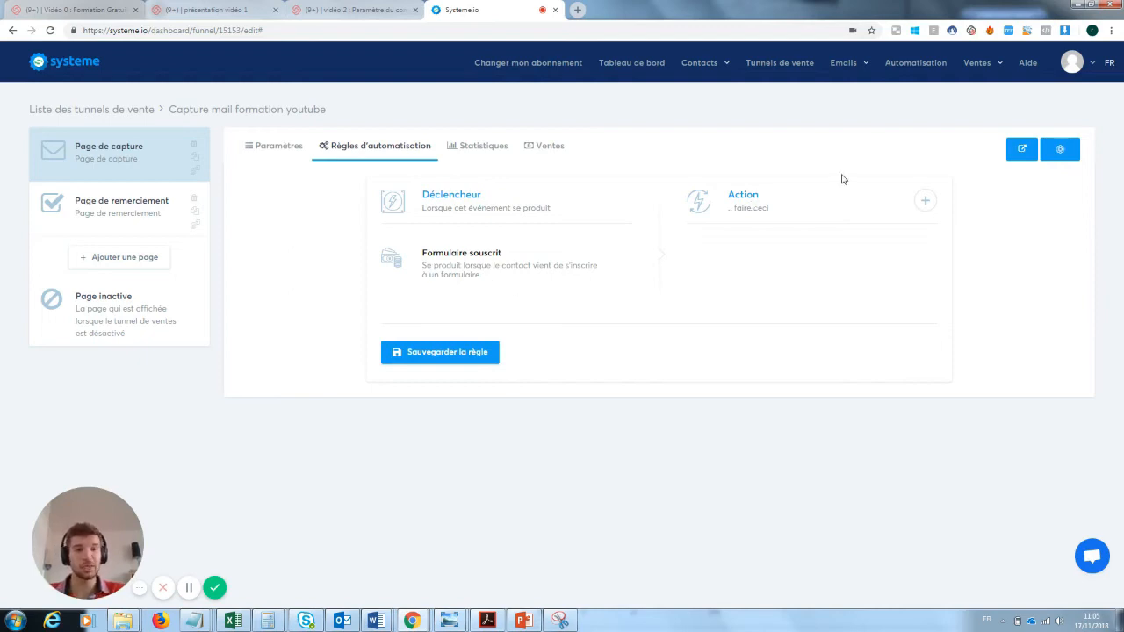
Try an Envoyer un email action in its editor, remove it, and reopen the action choices.
click(925, 201)
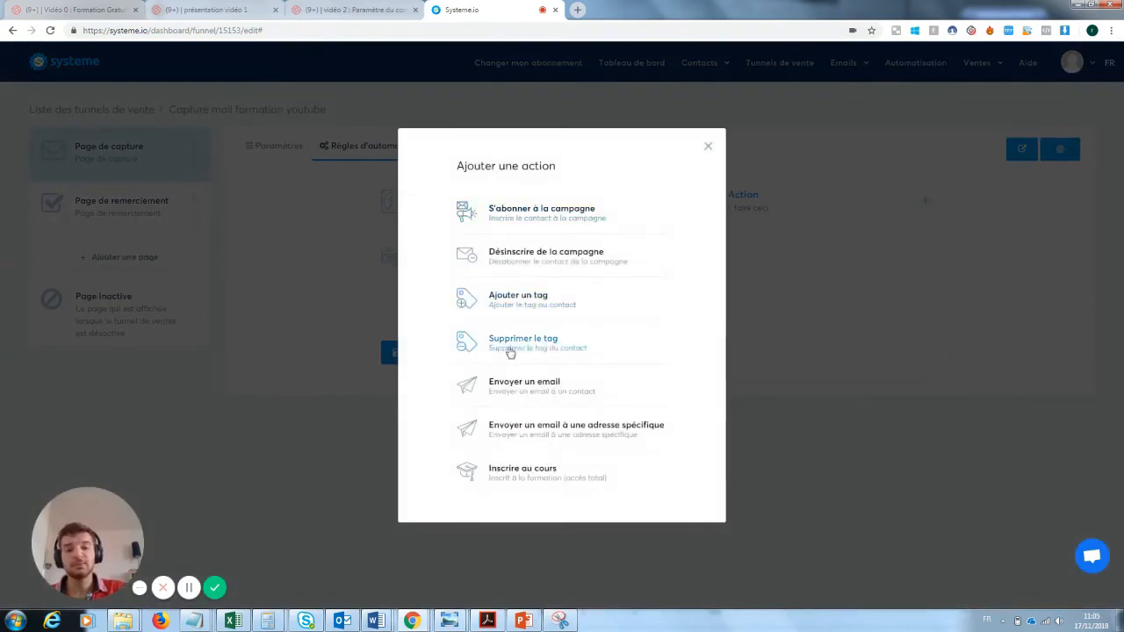
click(530, 389)
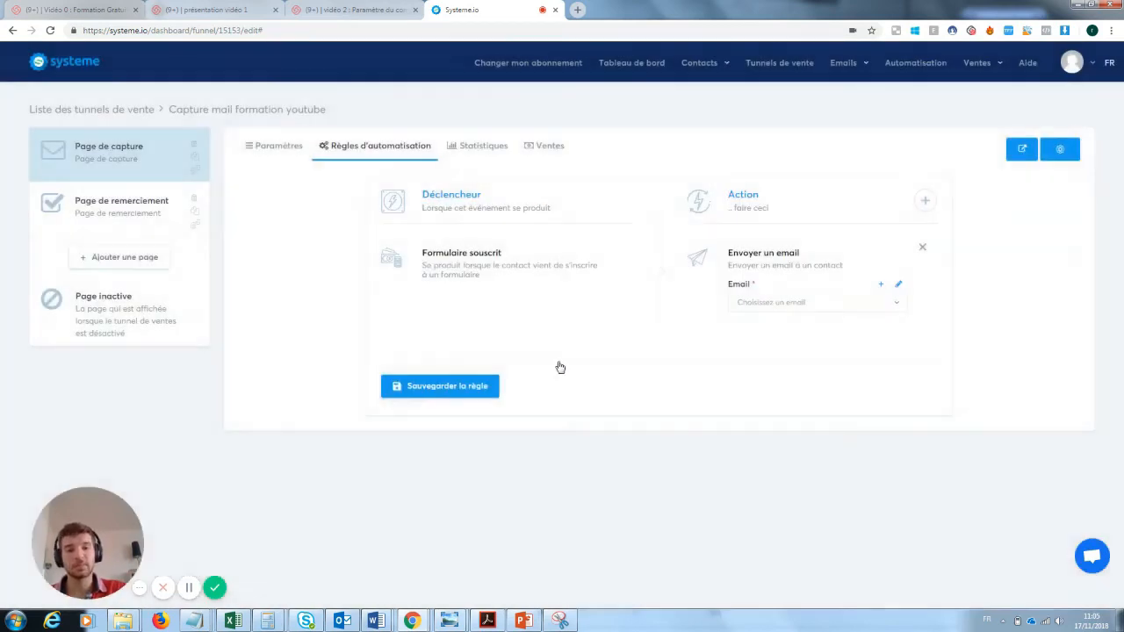
click(898, 288)
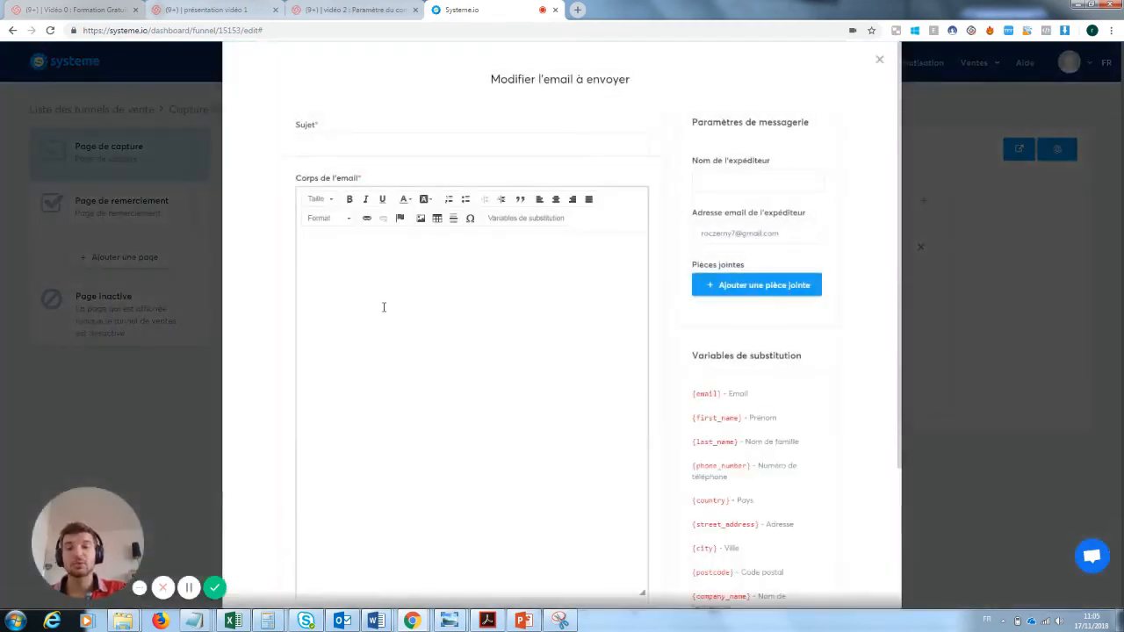
click(383, 306)
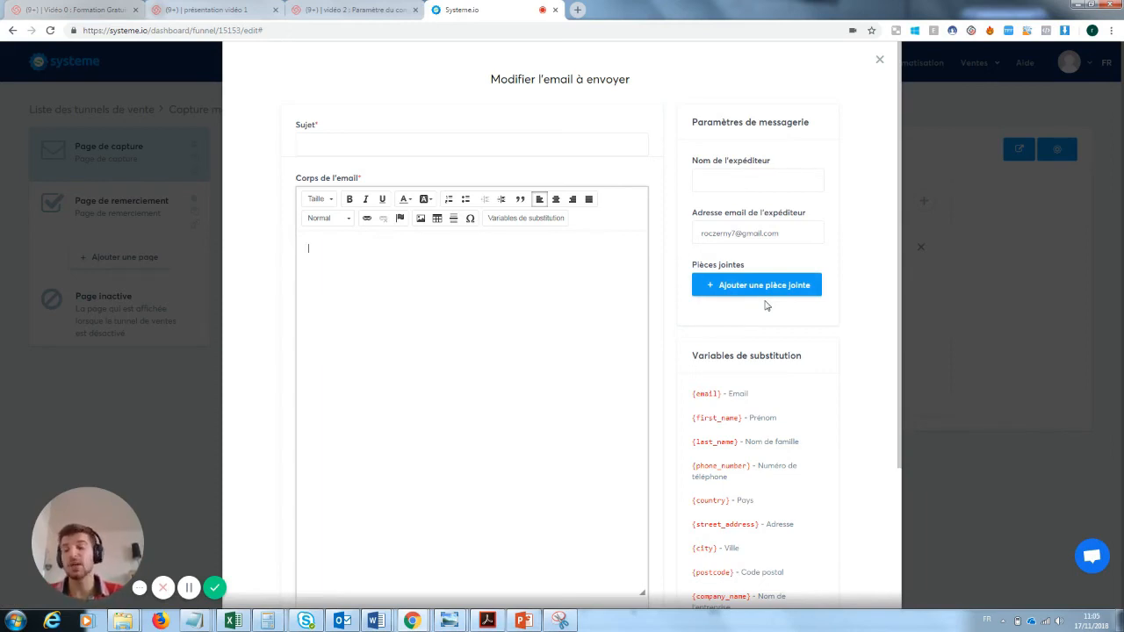
click(879, 60)
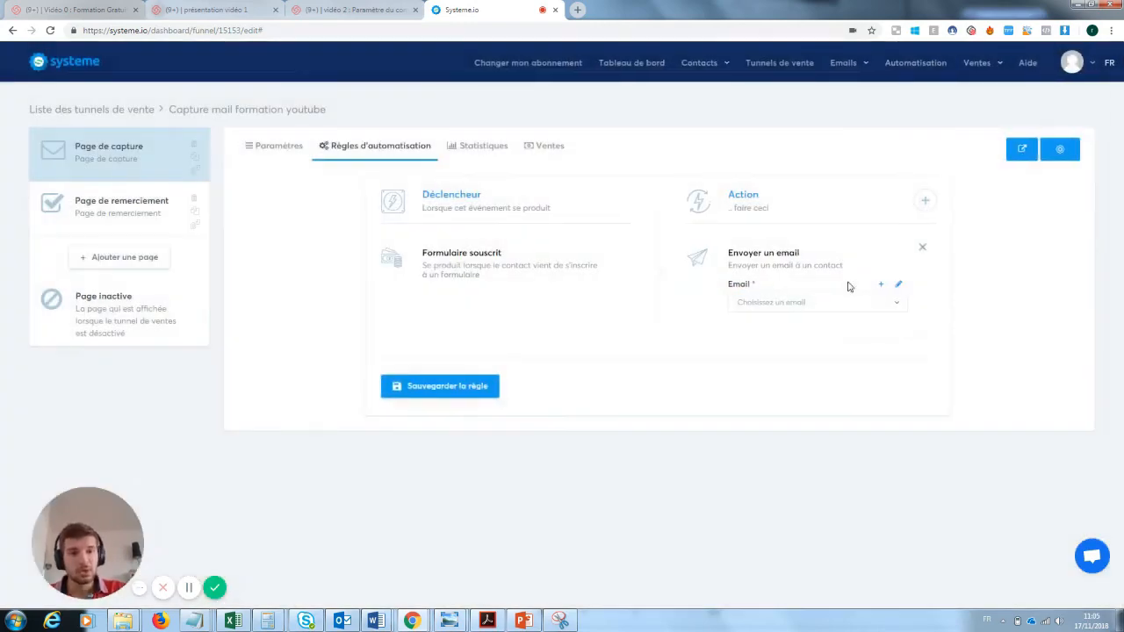
click(921, 249)
click(924, 202)
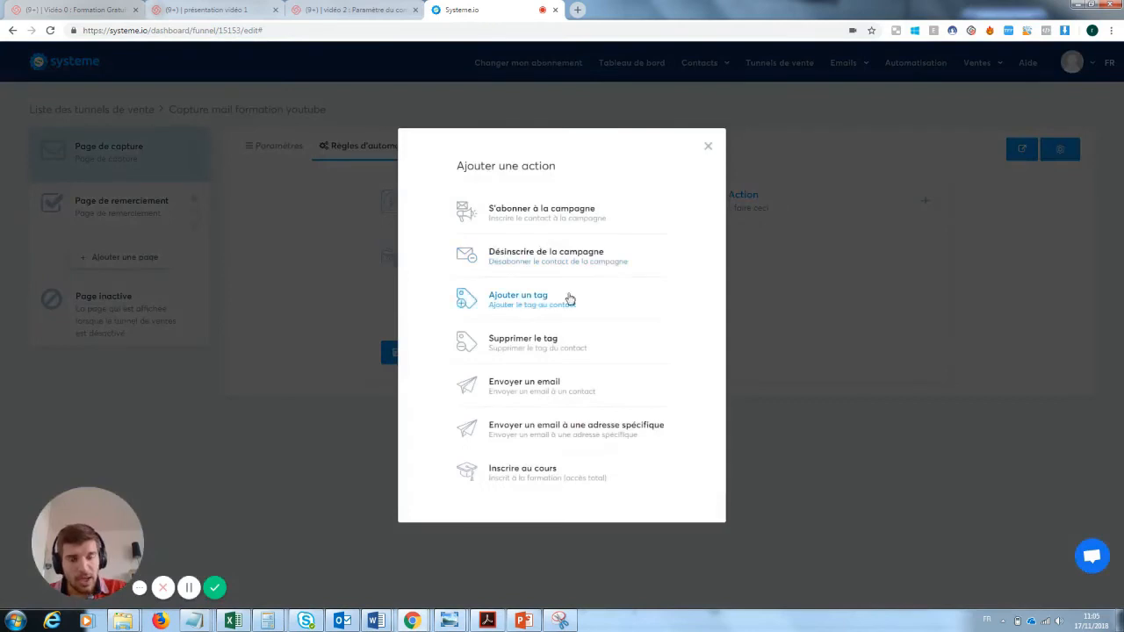
Pick Ajouter un tag, find its tag list empty, and go to Gérer les tags.
click(533, 310)
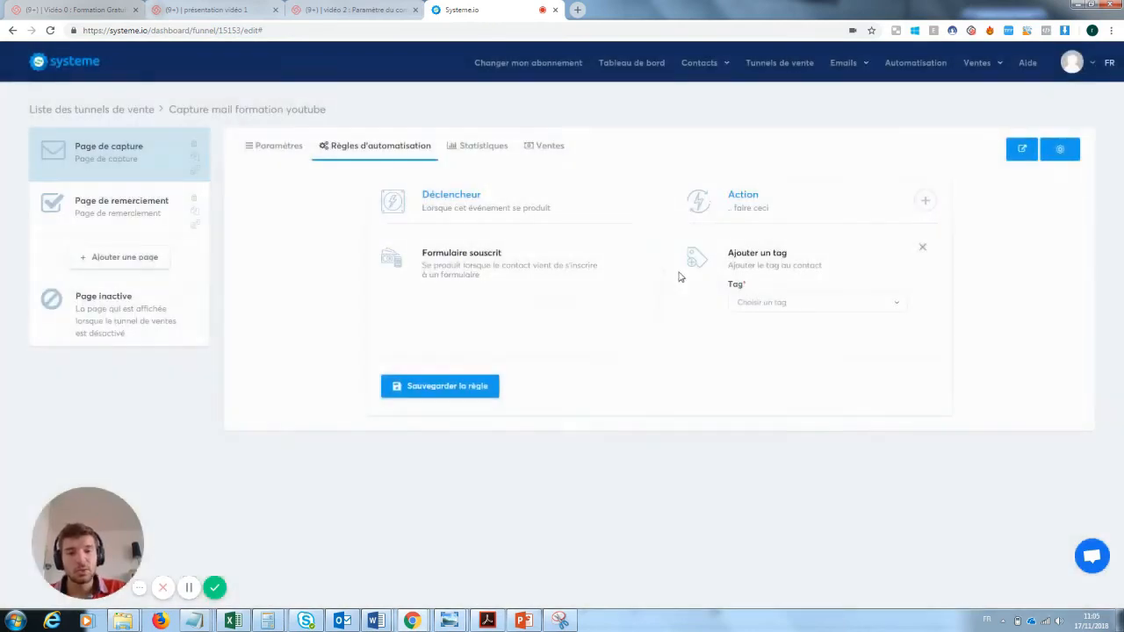
click(772, 303)
click(772, 305)
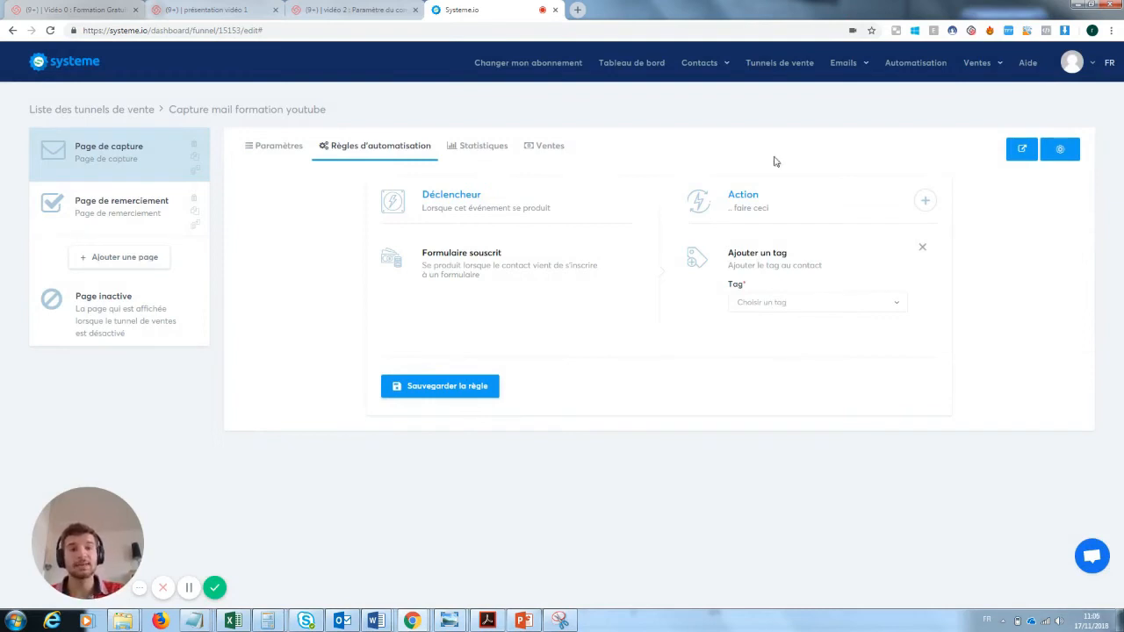
mouse_move(712, 67)
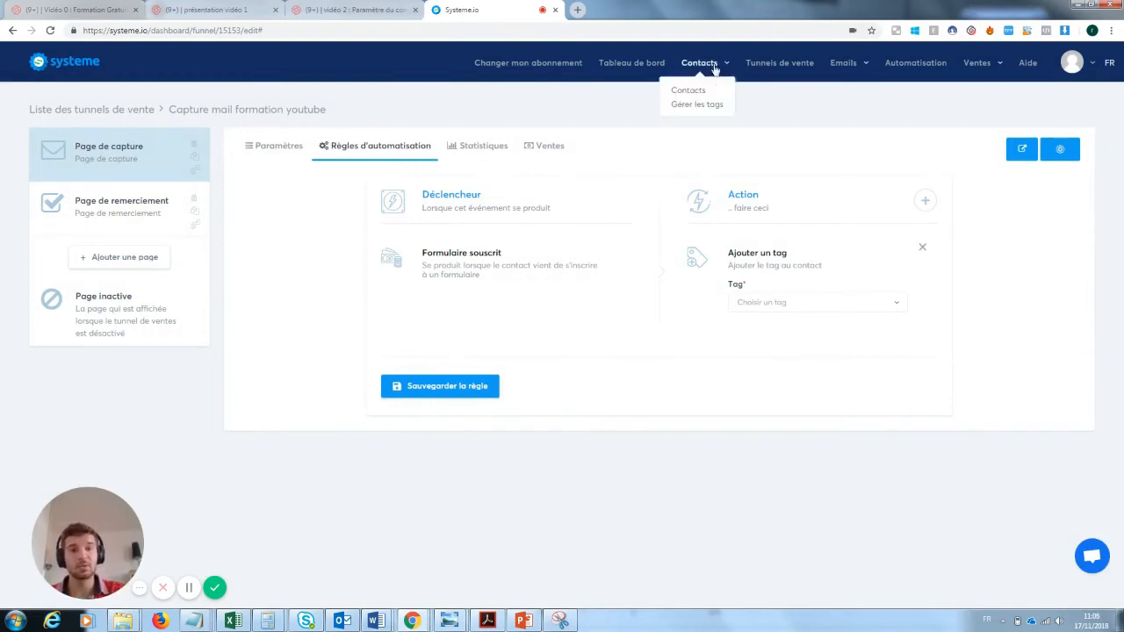
click(704, 109)
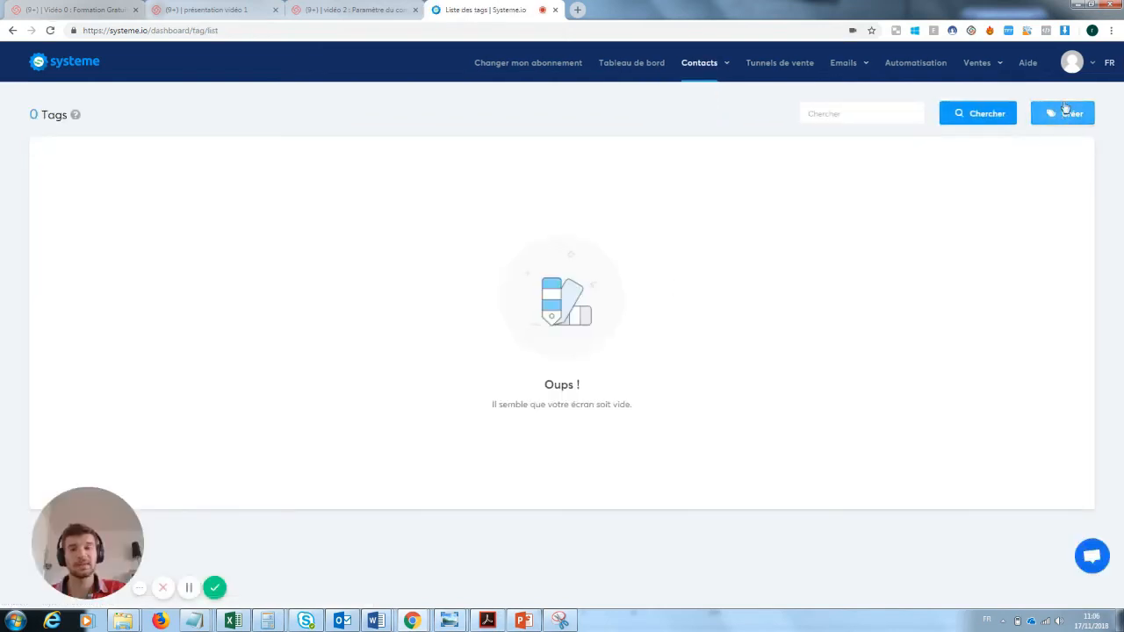
Create the tag 'inscrit à la newsletetr test' with description 'ok', dropping 'Prospect' to fit 32 characters.
click(1065, 112)
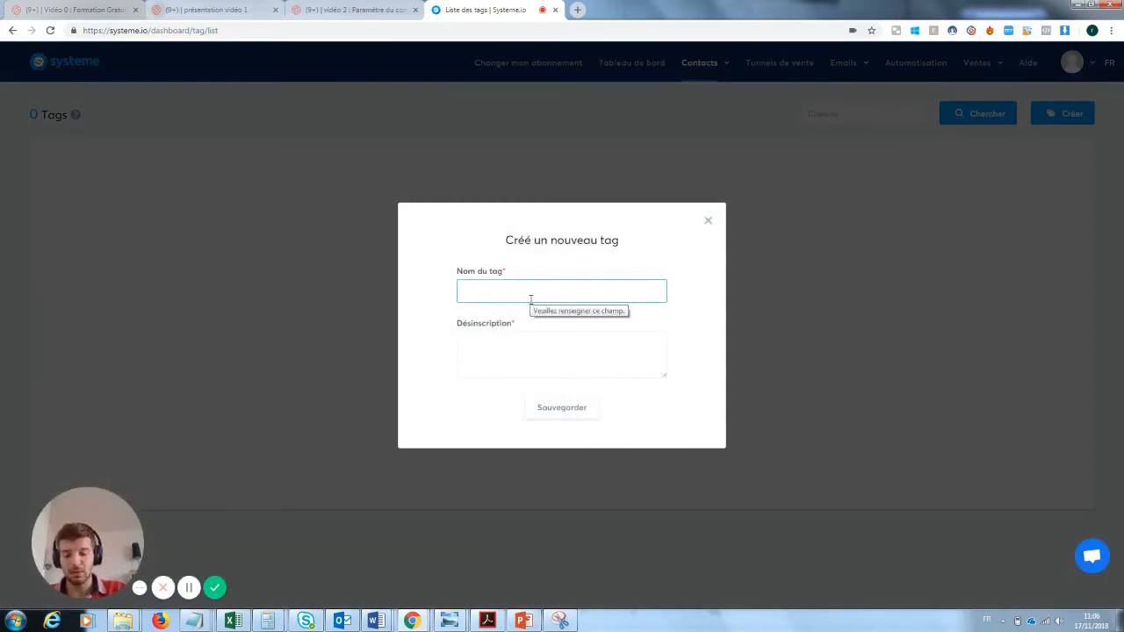
text(Prospect inscrit à la new)
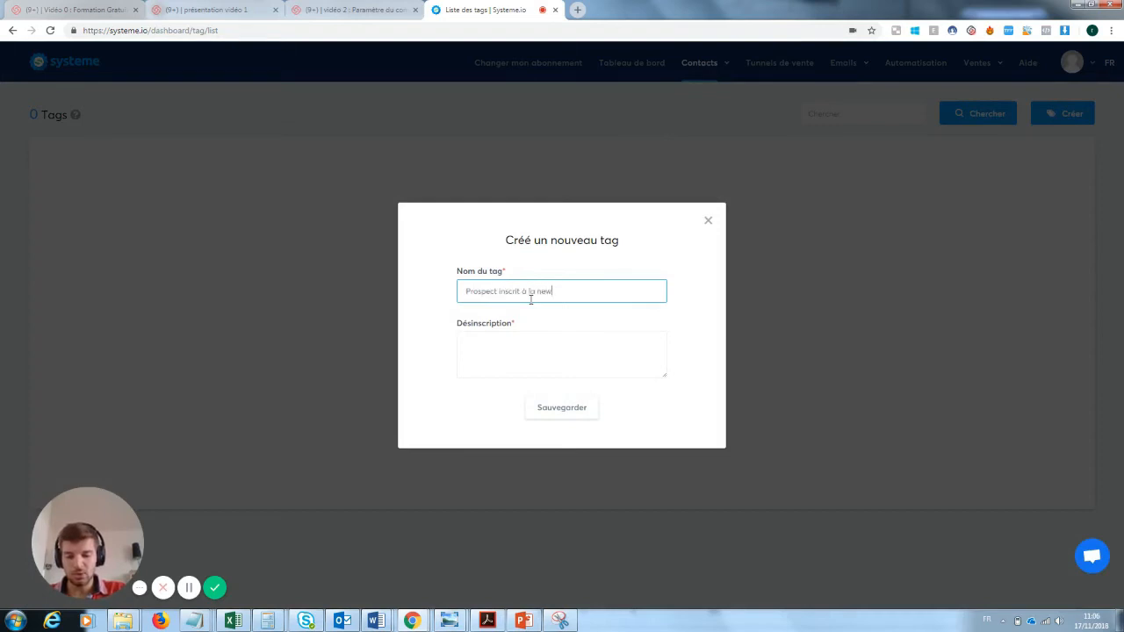
text(sle)
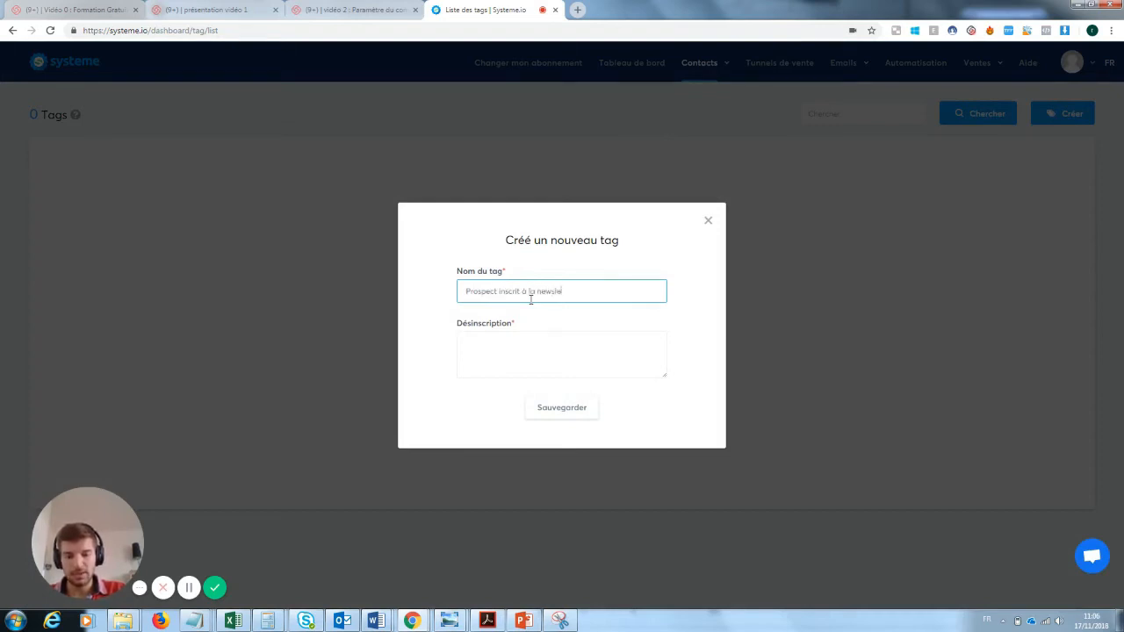
text(tetr te)
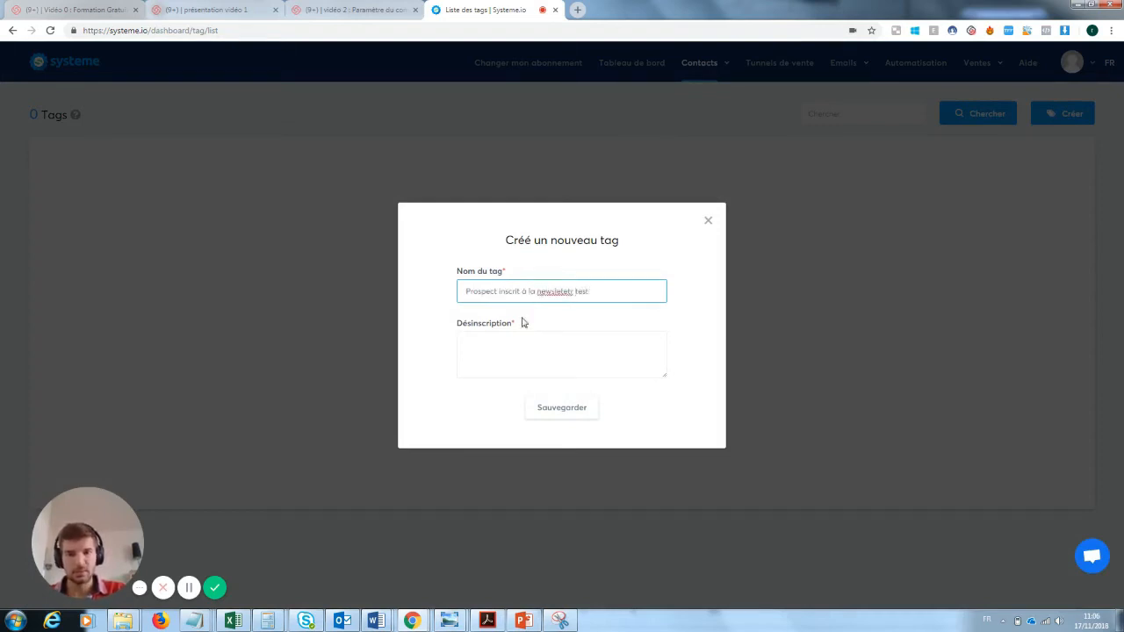
text(st)
click(515, 335)
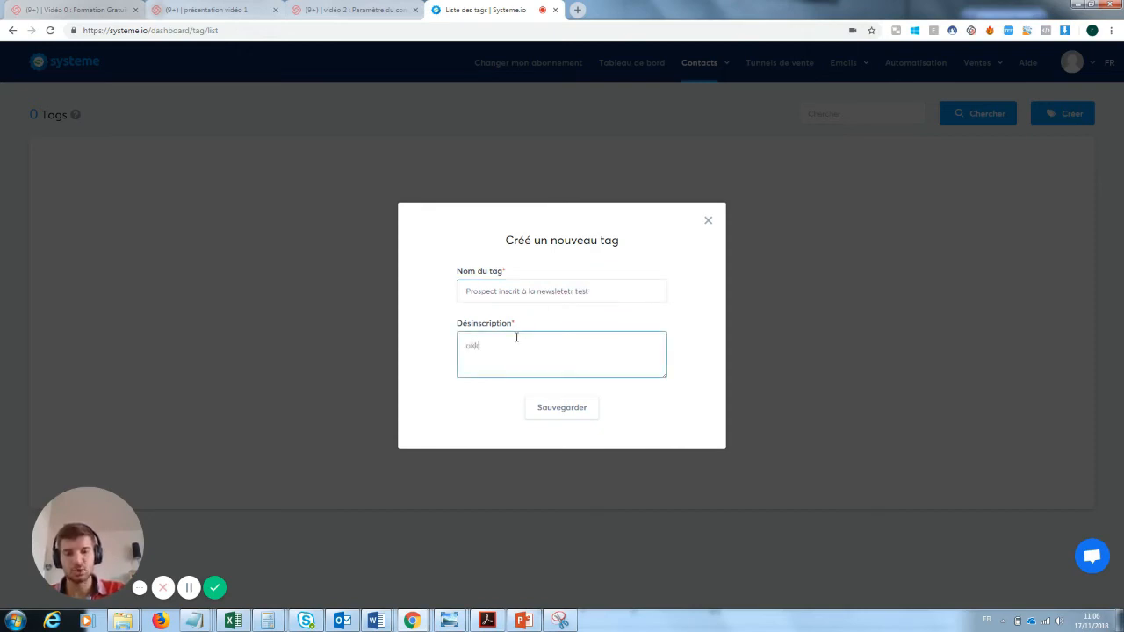
click(579, 414)
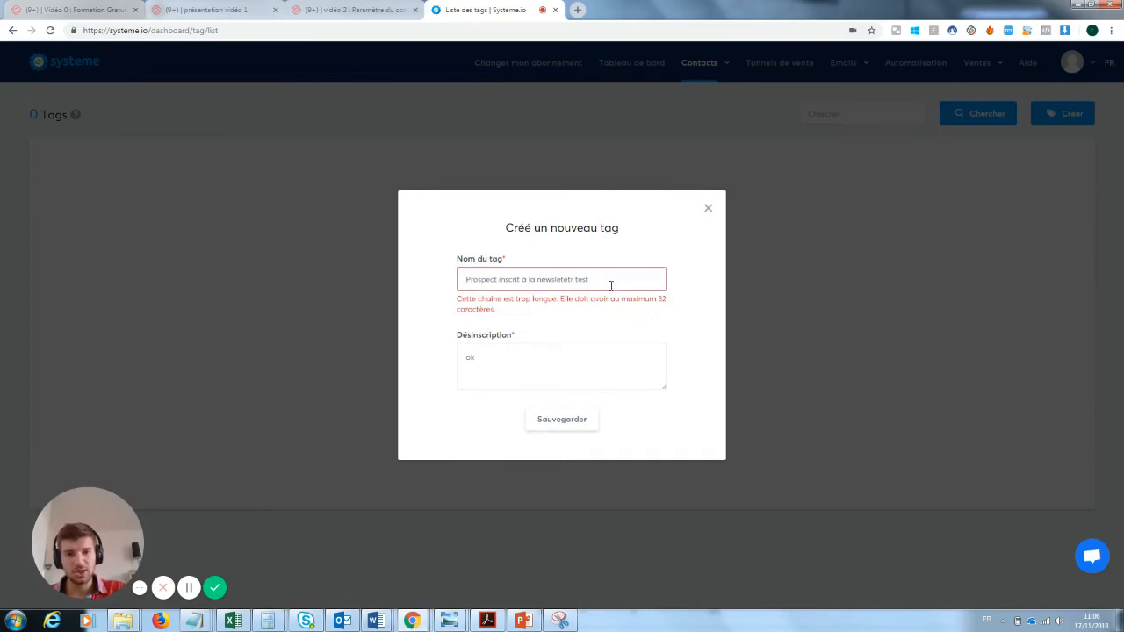
double_click(491, 279)
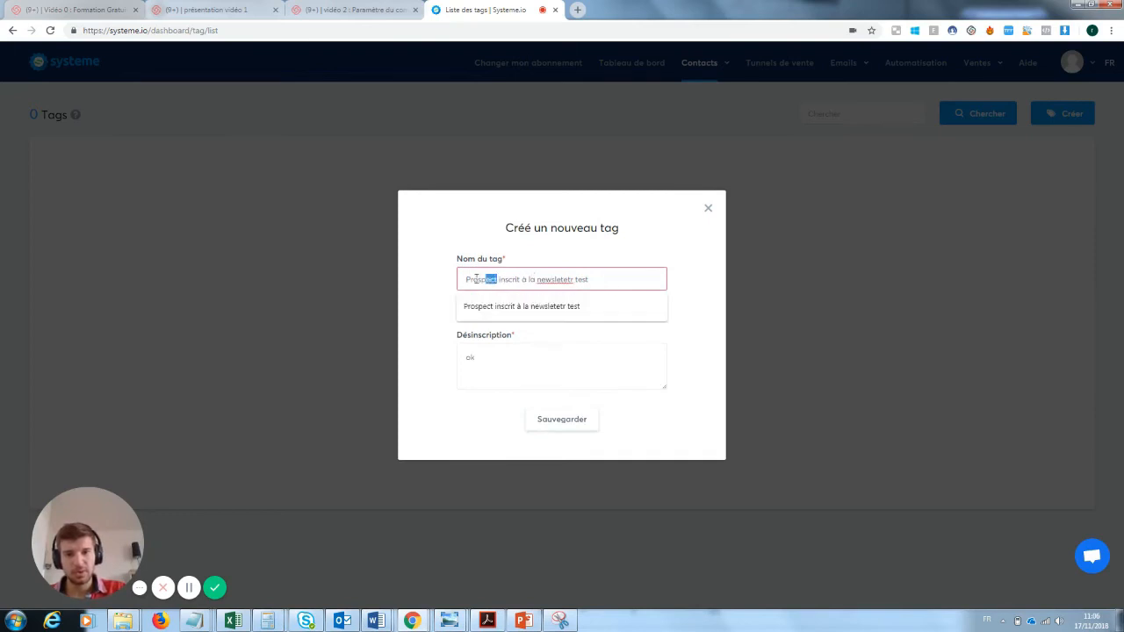
key(BackSpace)
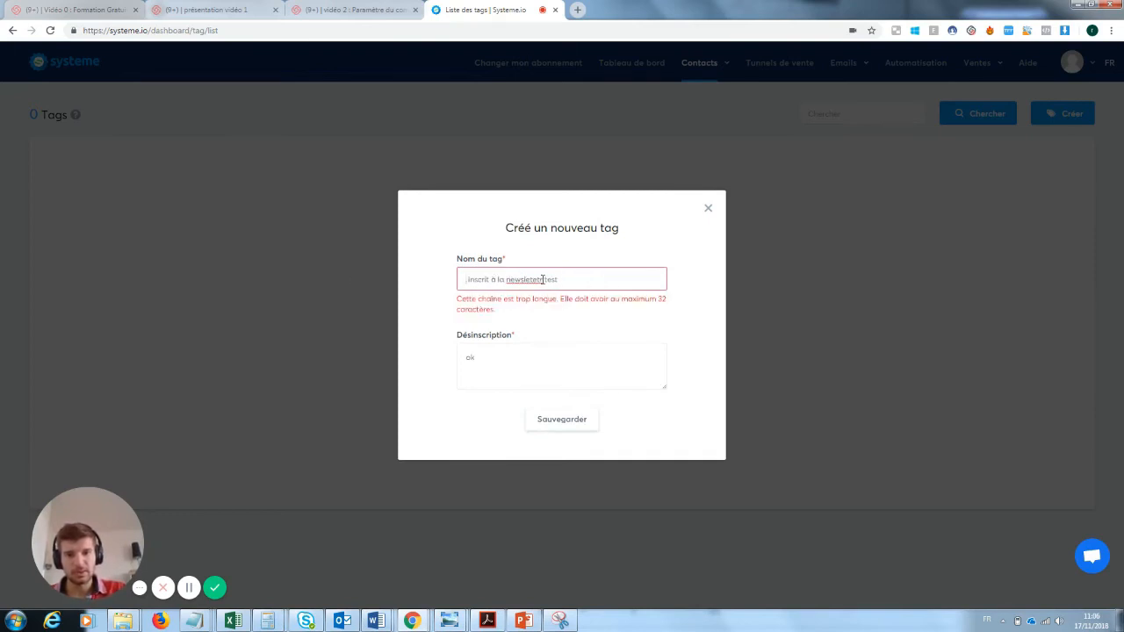
drag(543, 280, 526, 279)
key(Return)
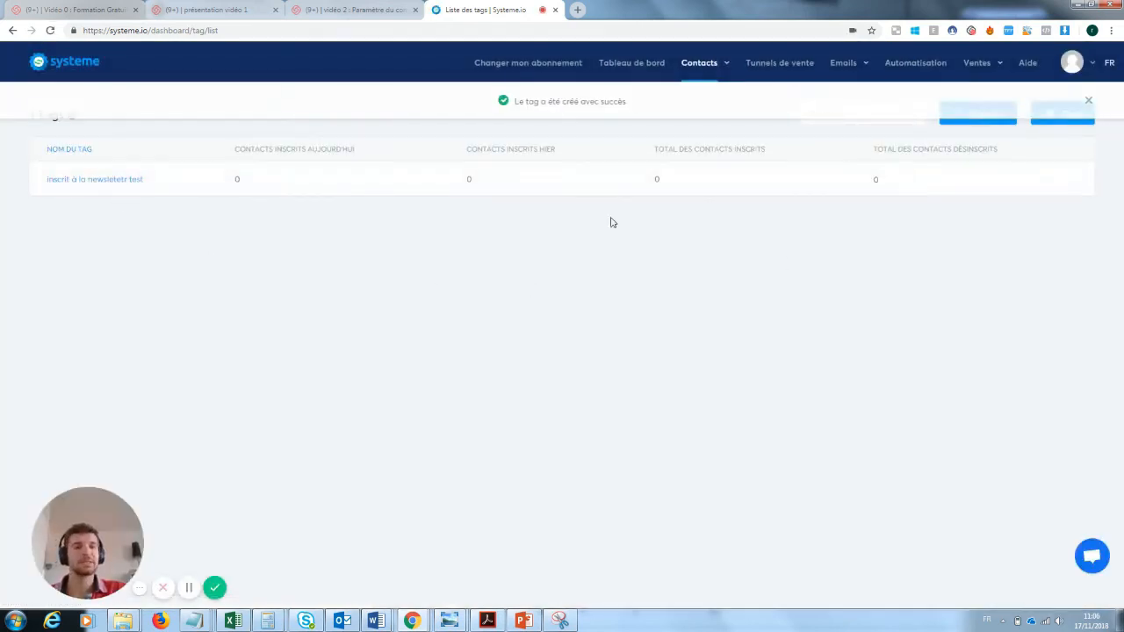
Return to the Capture mail formation youtube funnel via Tunnels de vente.
mouse_move(858, 72)
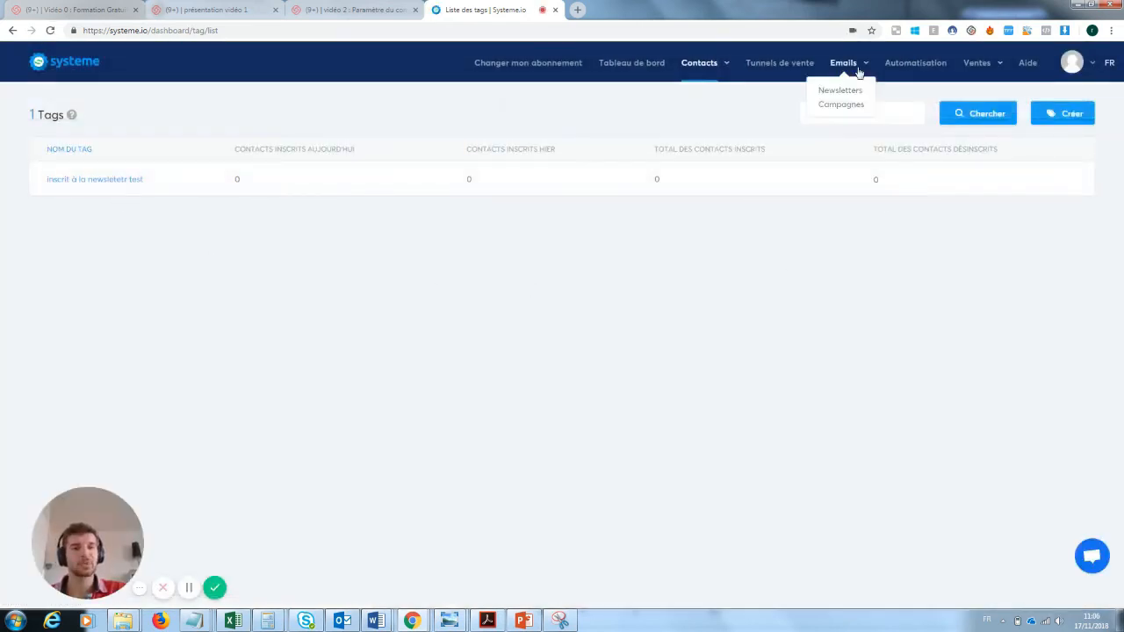
click(797, 63)
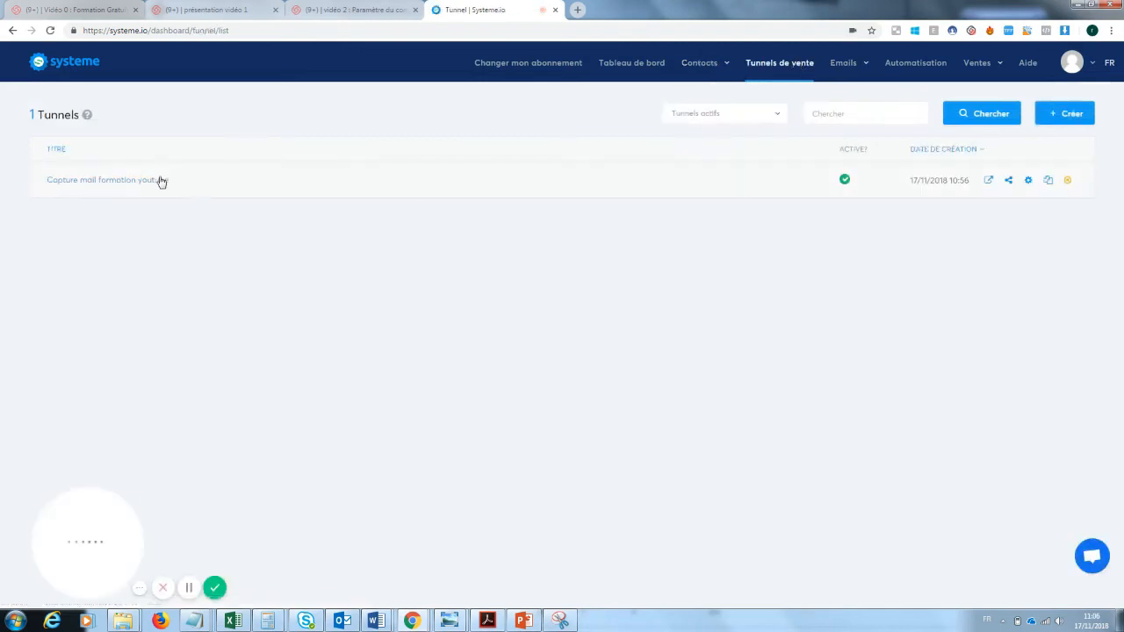
click(161, 180)
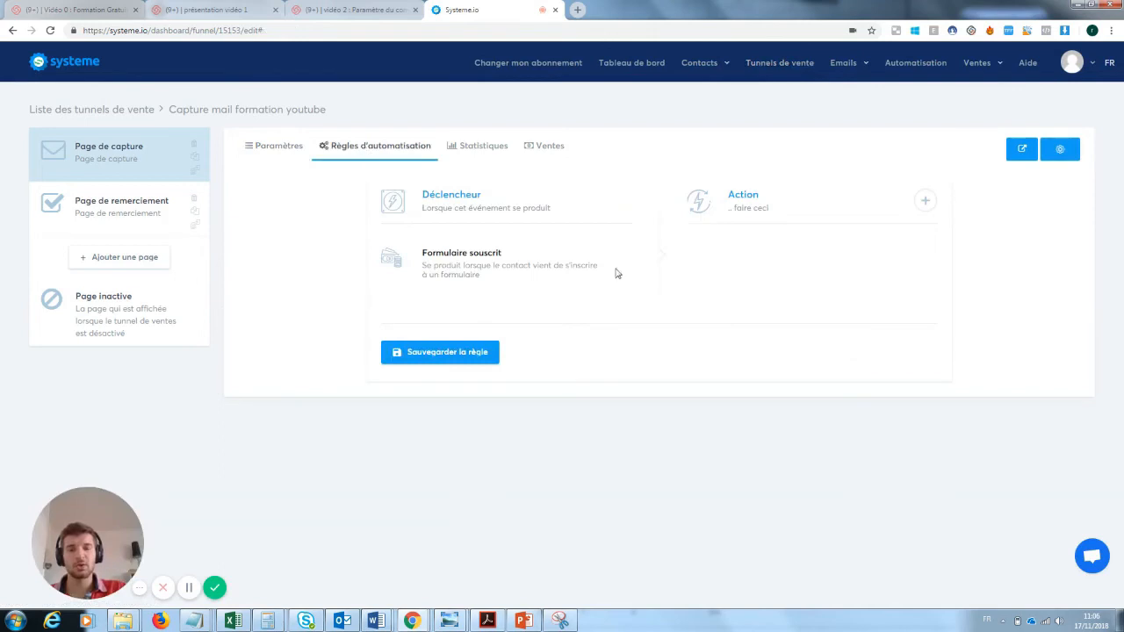
Add rule actions tagging 'inscrit à la newsletetr test' and sending an email.
click(925, 201)
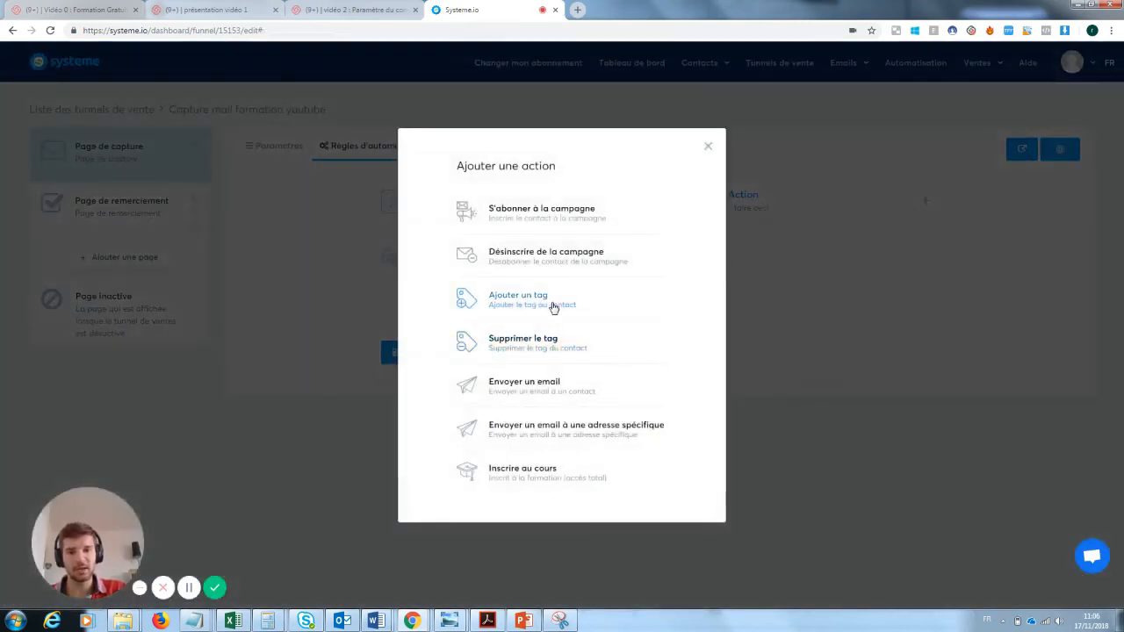
click(551, 307)
click(778, 305)
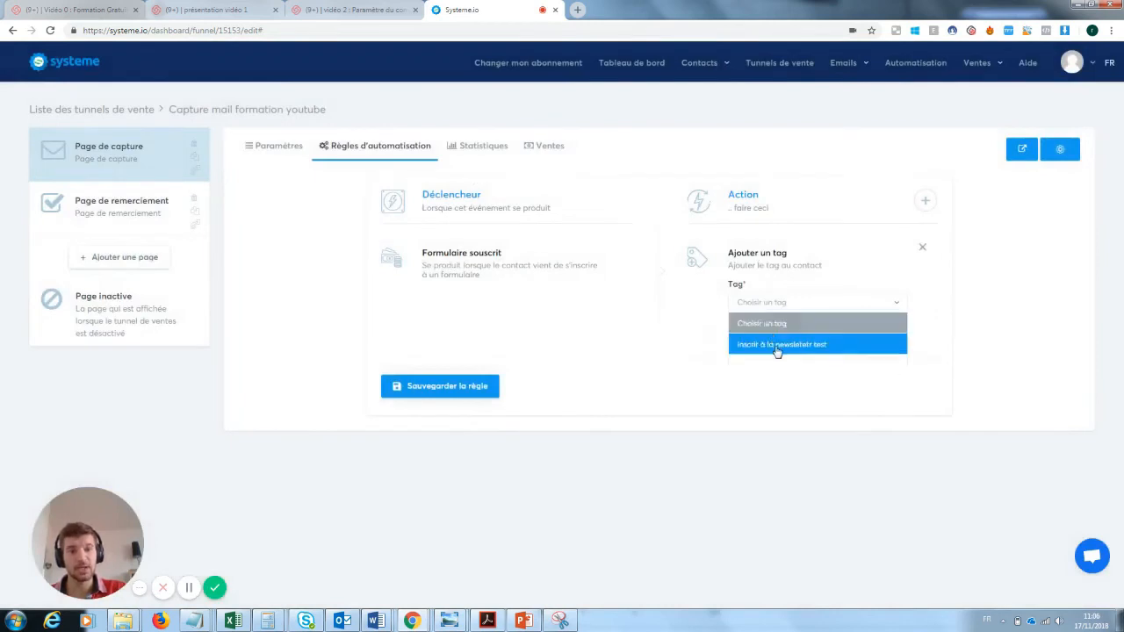
click(778, 346)
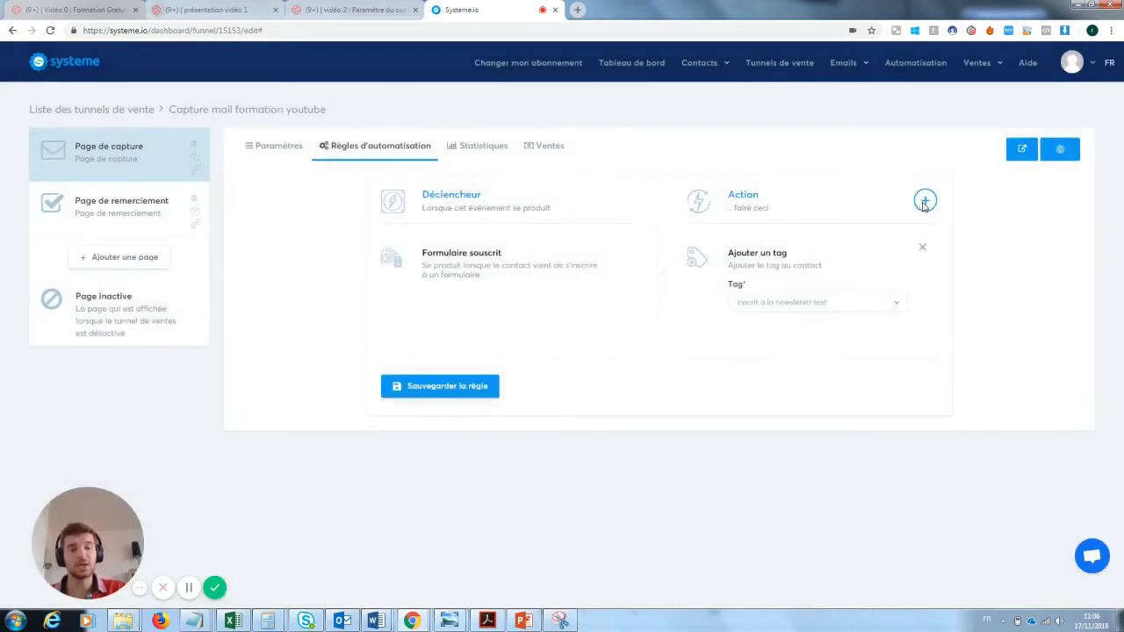
click(924, 202)
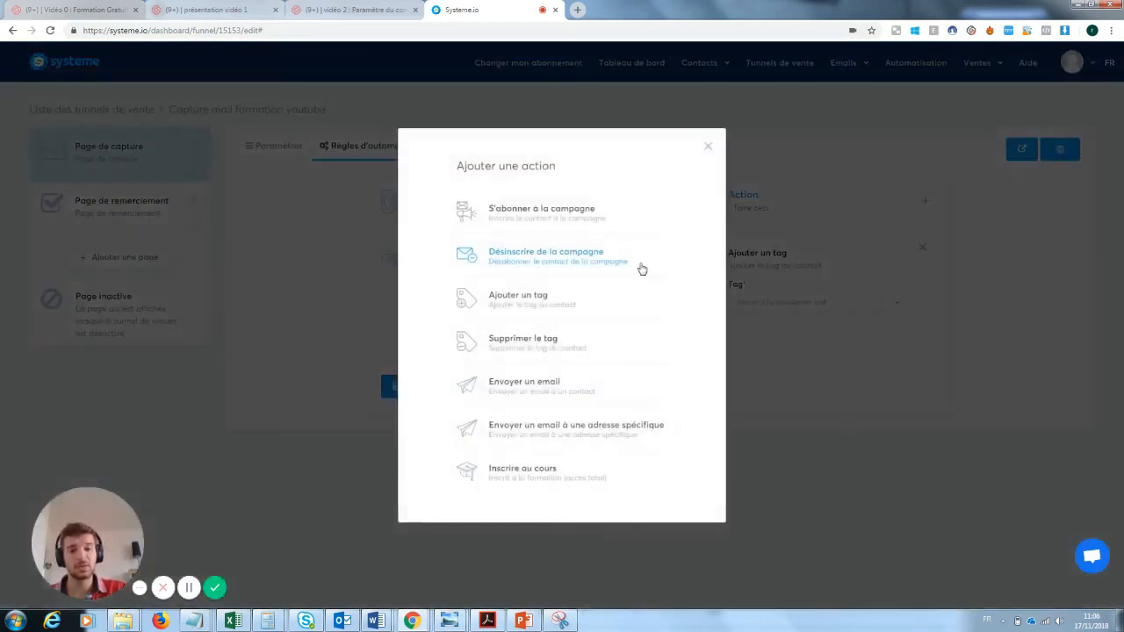
click(532, 390)
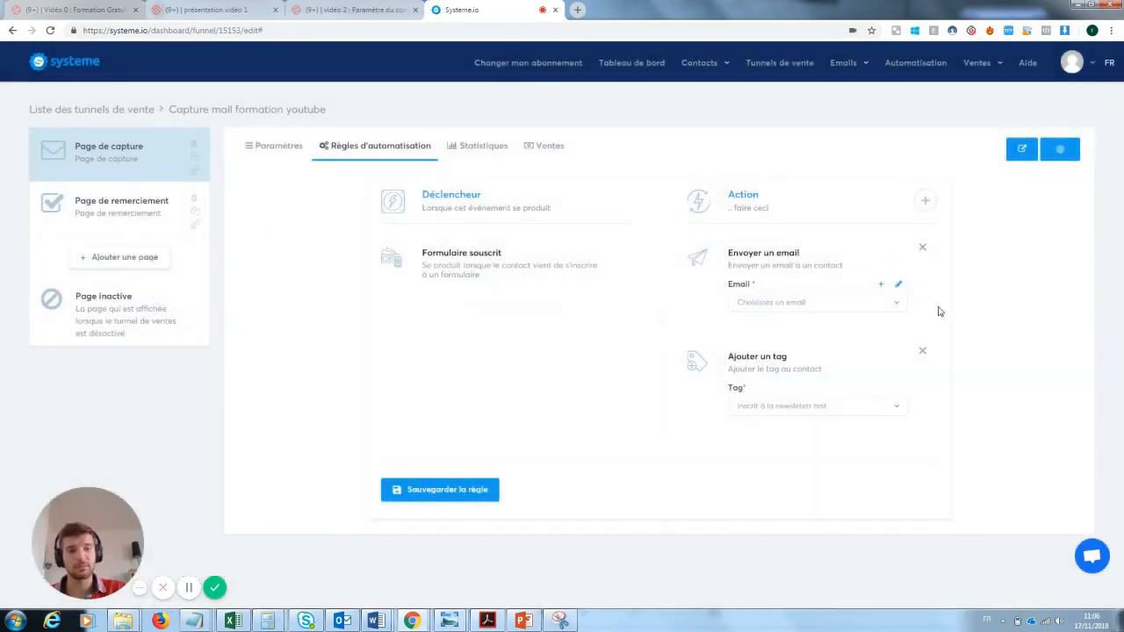
Drop the send-email action, save the rule with only the tag action, and open Newsletters.
click(450, 490)
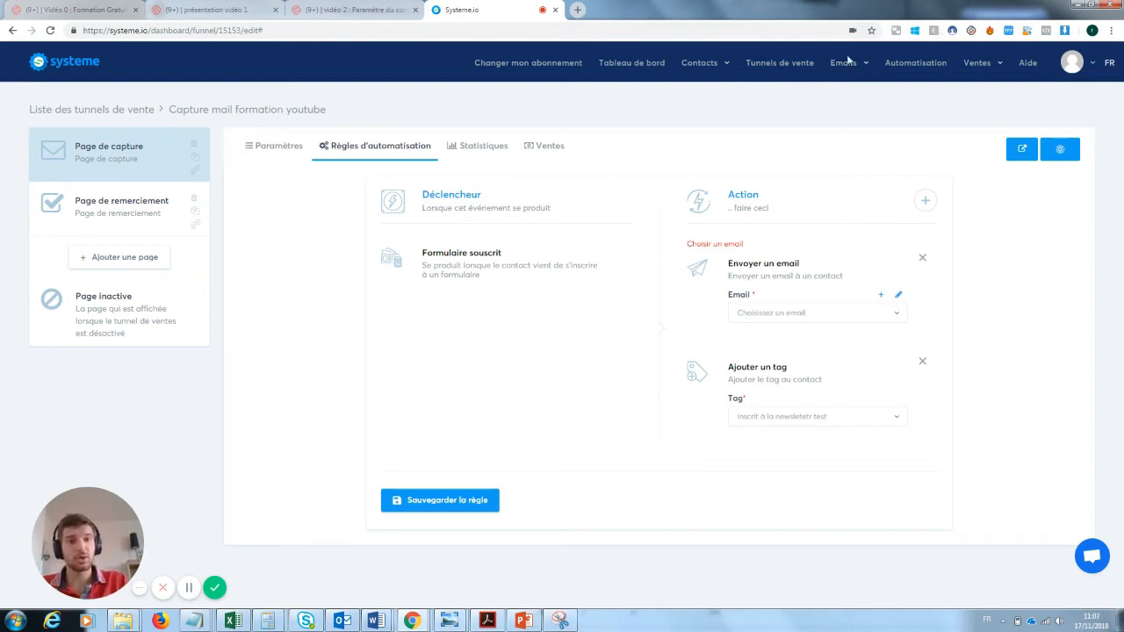
mouse_move(845, 65)
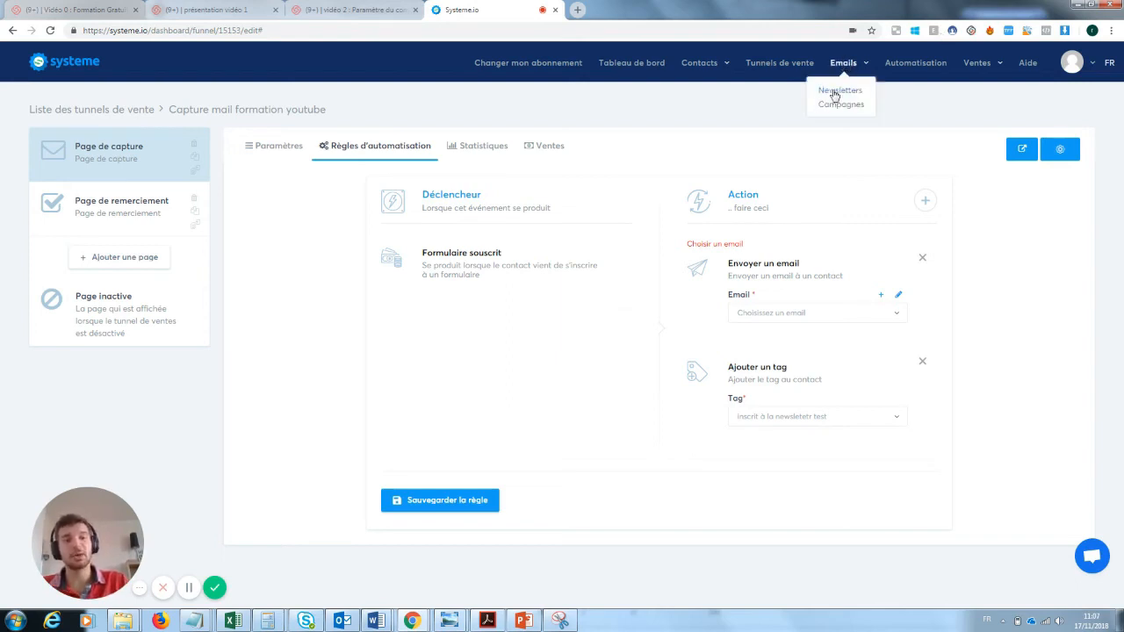
click(922, 260)
click(458, 406)
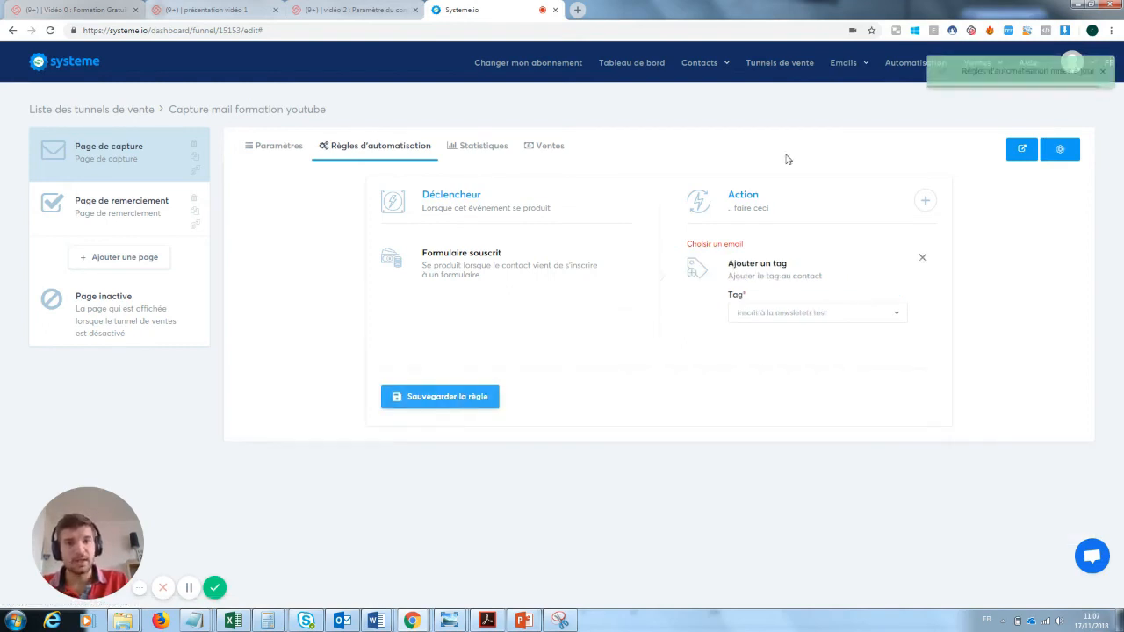
click(829, 88)
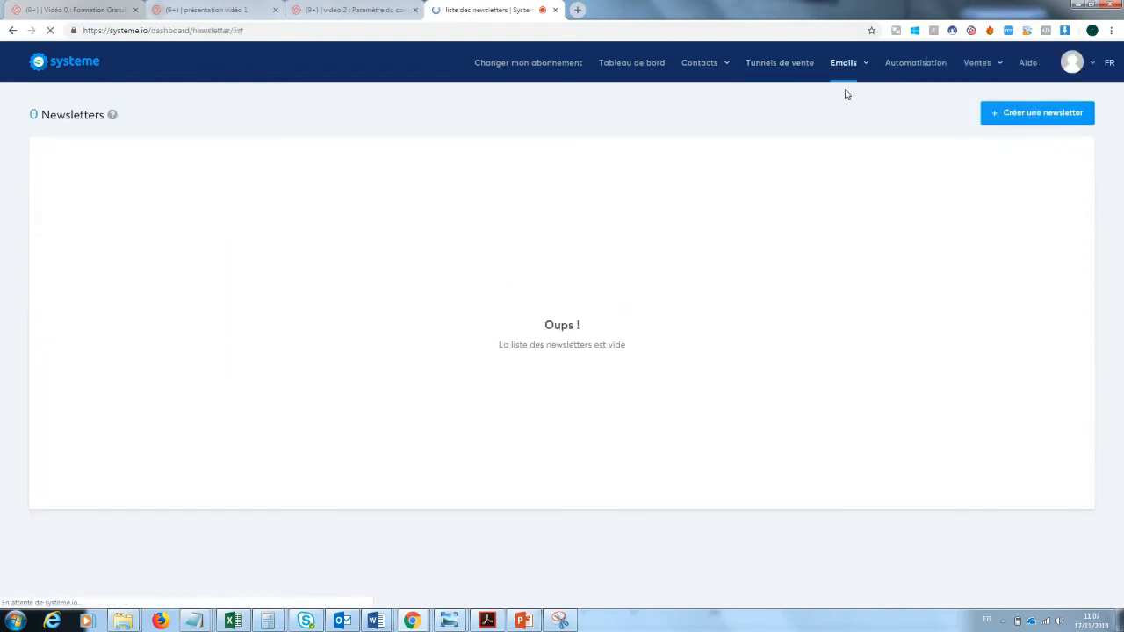
Create a newsletter with subject and sender name 'test' and body 'tzst', then save it with a test email.
click(1044, 113)
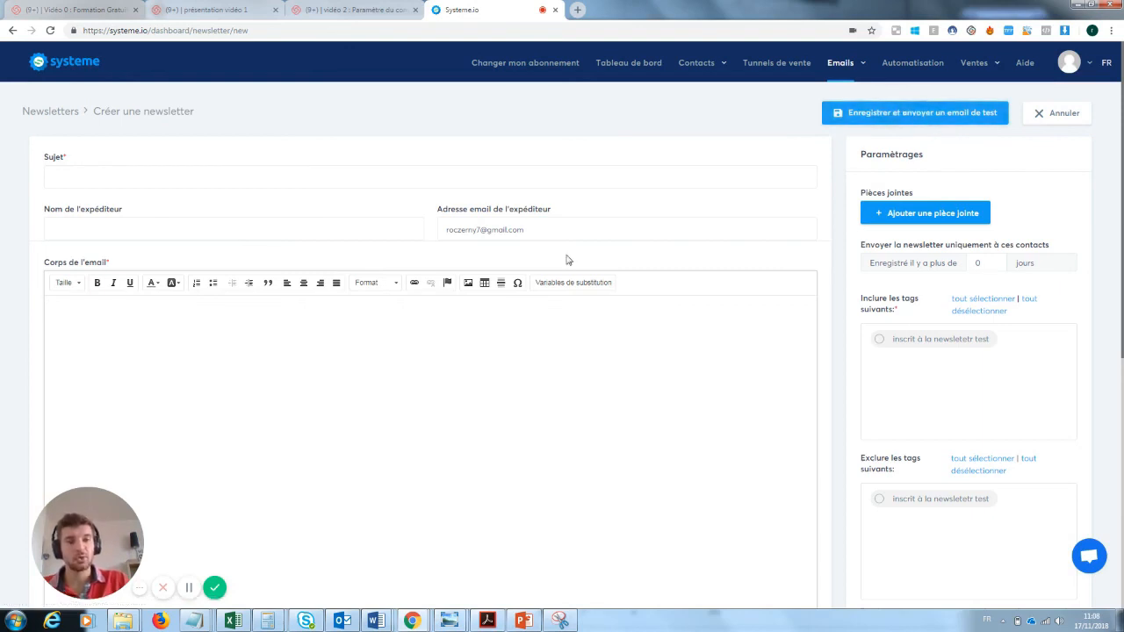
click(104, 176)
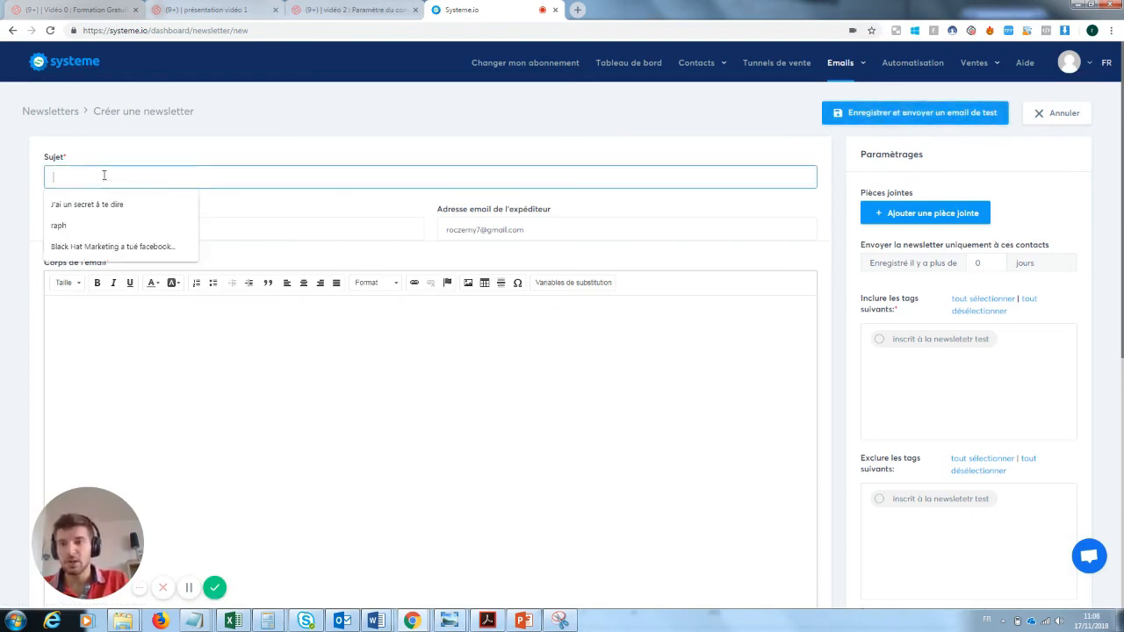
text(test)
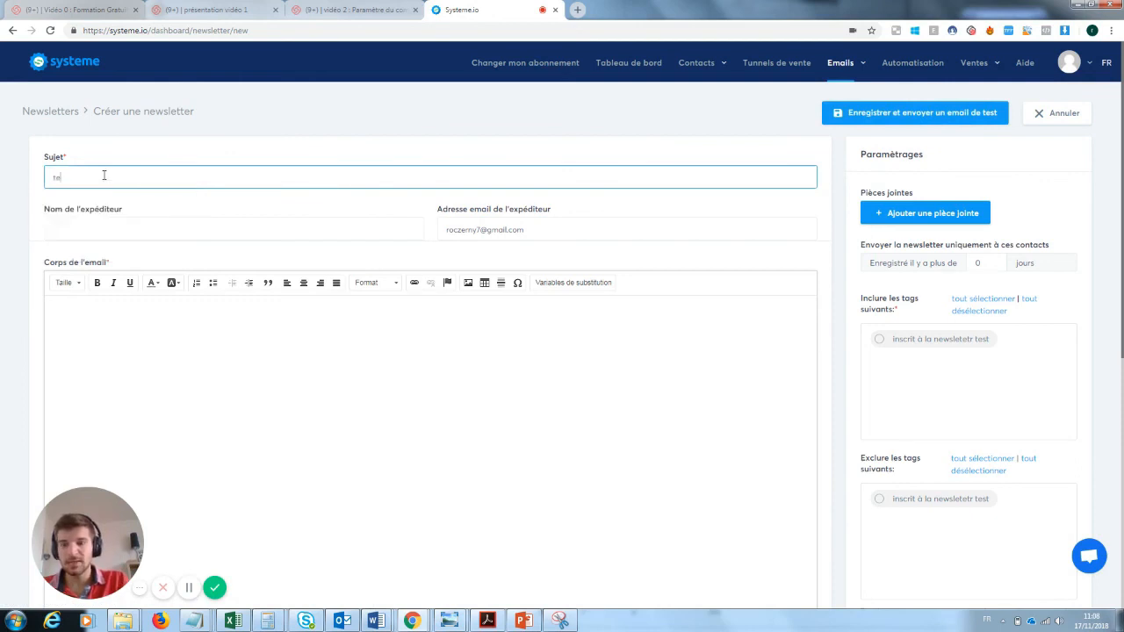
key(Tab)
text(test)
key(Tab)
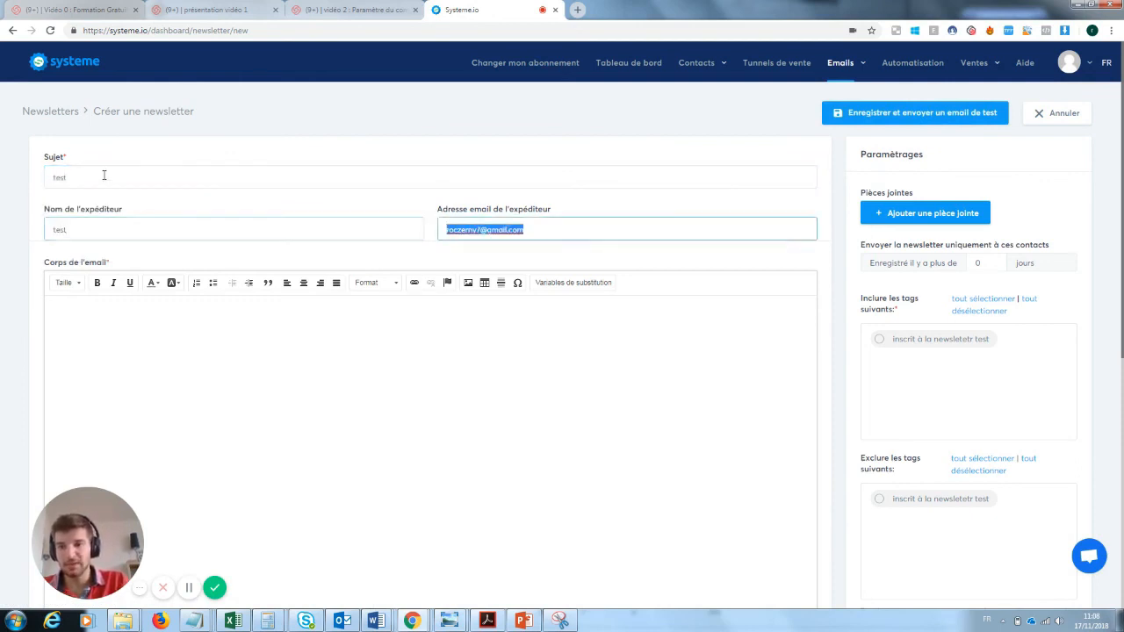
key(Tab)
text(tz)
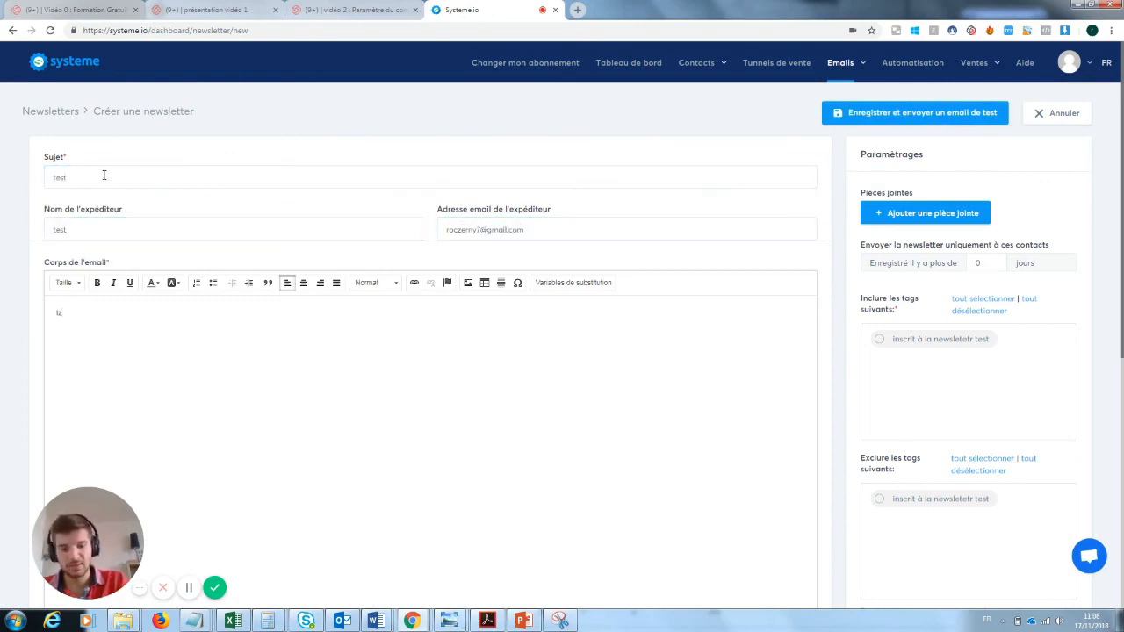
text(st)
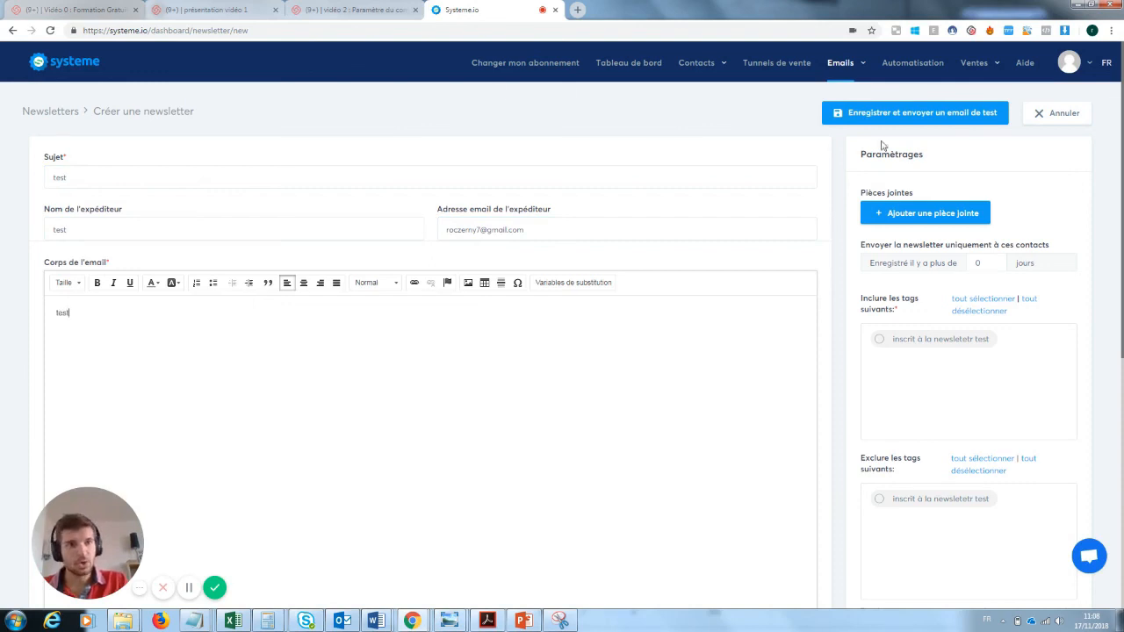
click(926, 112)
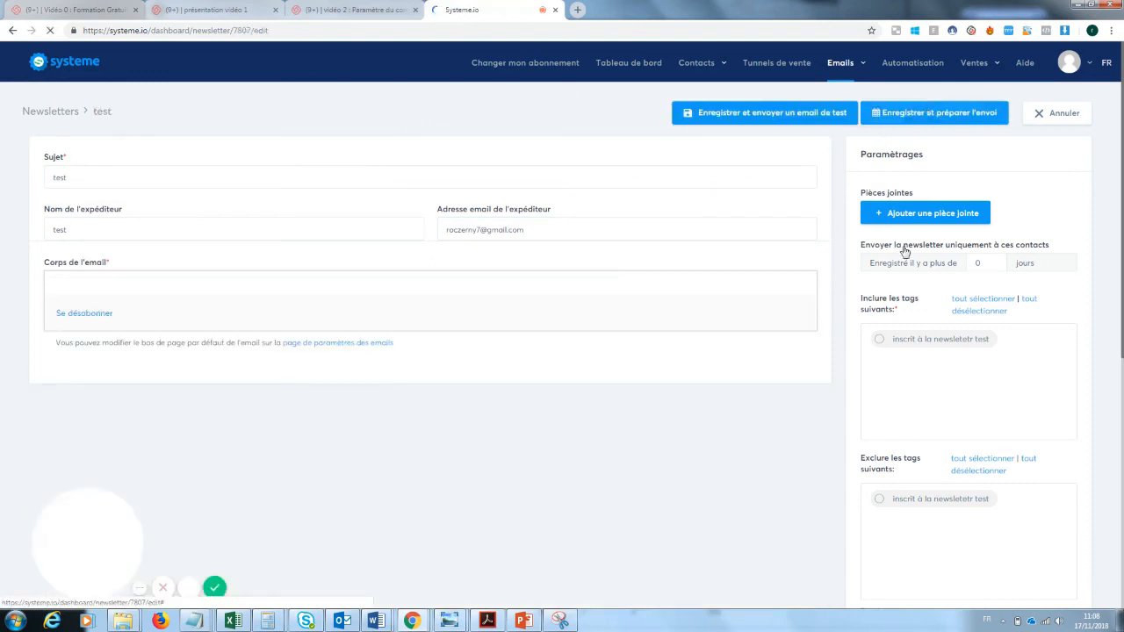
Send the 'test' newsletter immediately to contacts tagged 'inscrit à la newsletetr test'.
click(879, 340)
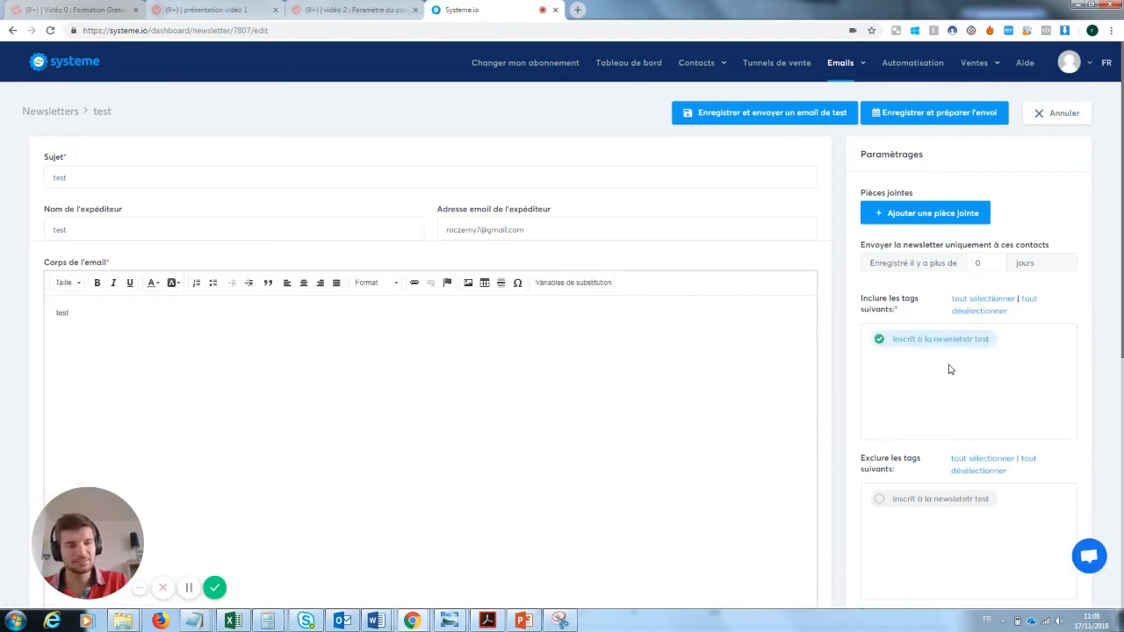
click(904, 122)
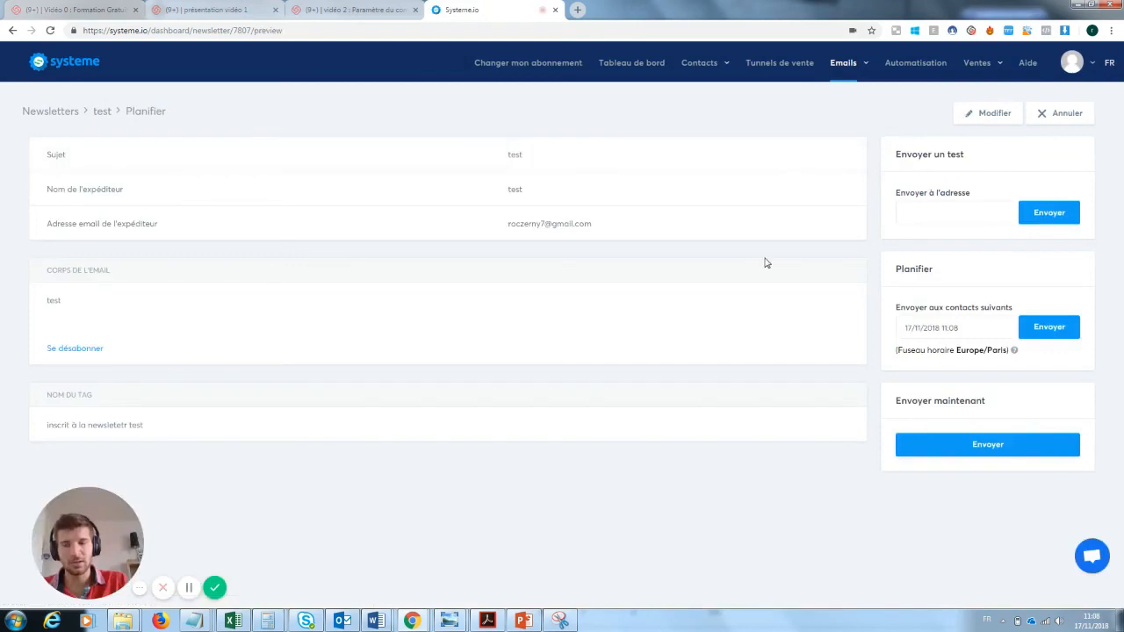
click(1003, 444)
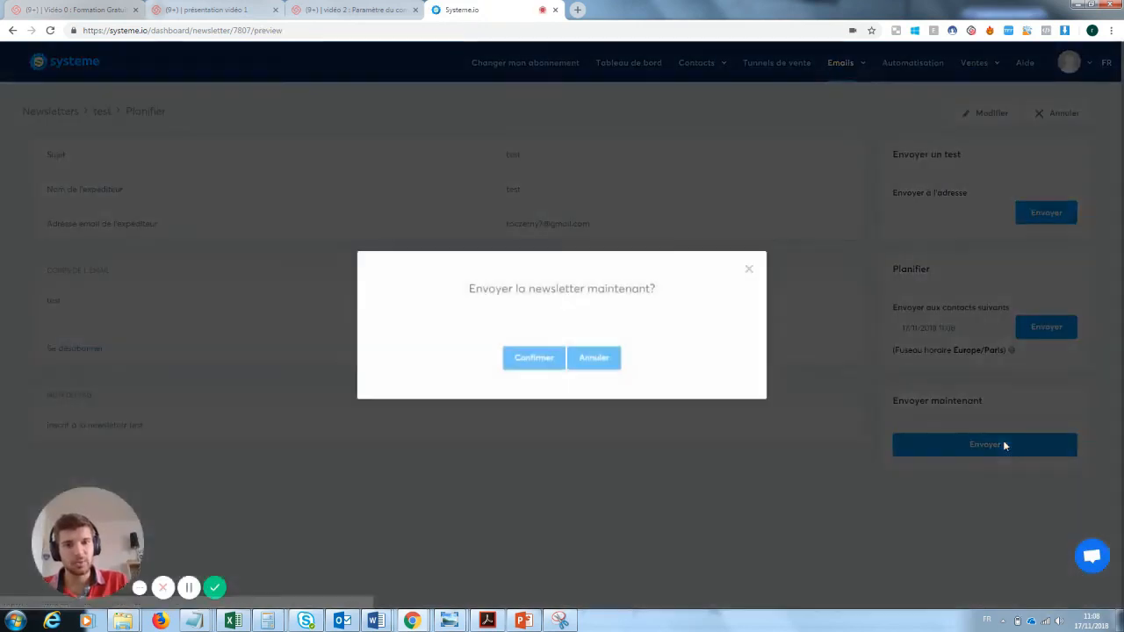
click(523, 358)
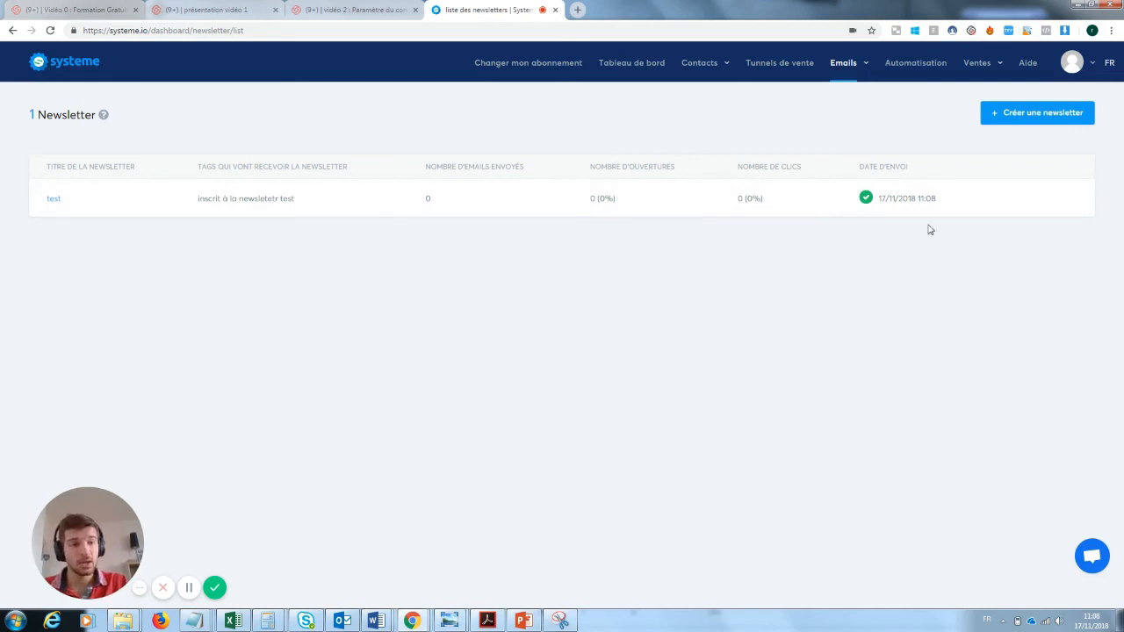
mouse_move(1010, 207)
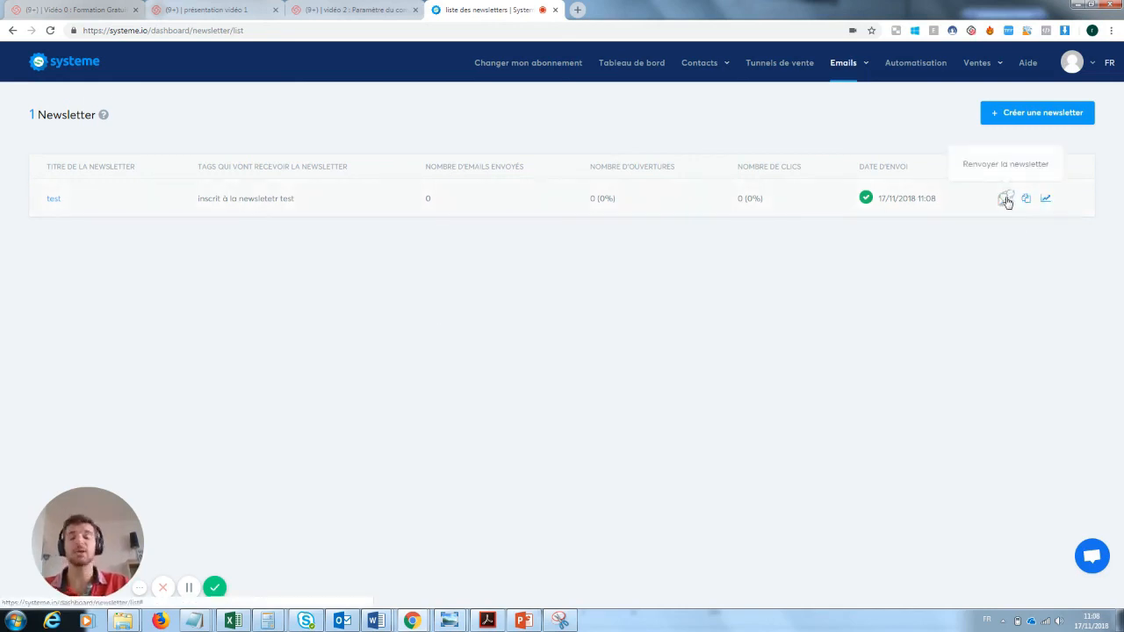
click(1006, 199)
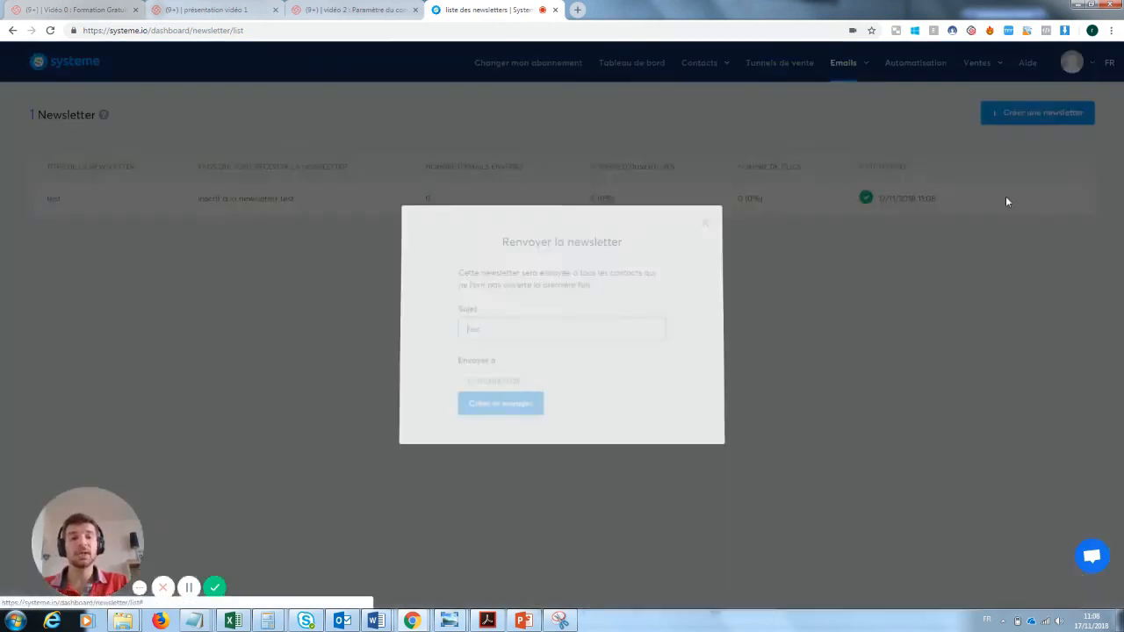
drag(507, 329, 464, 330)
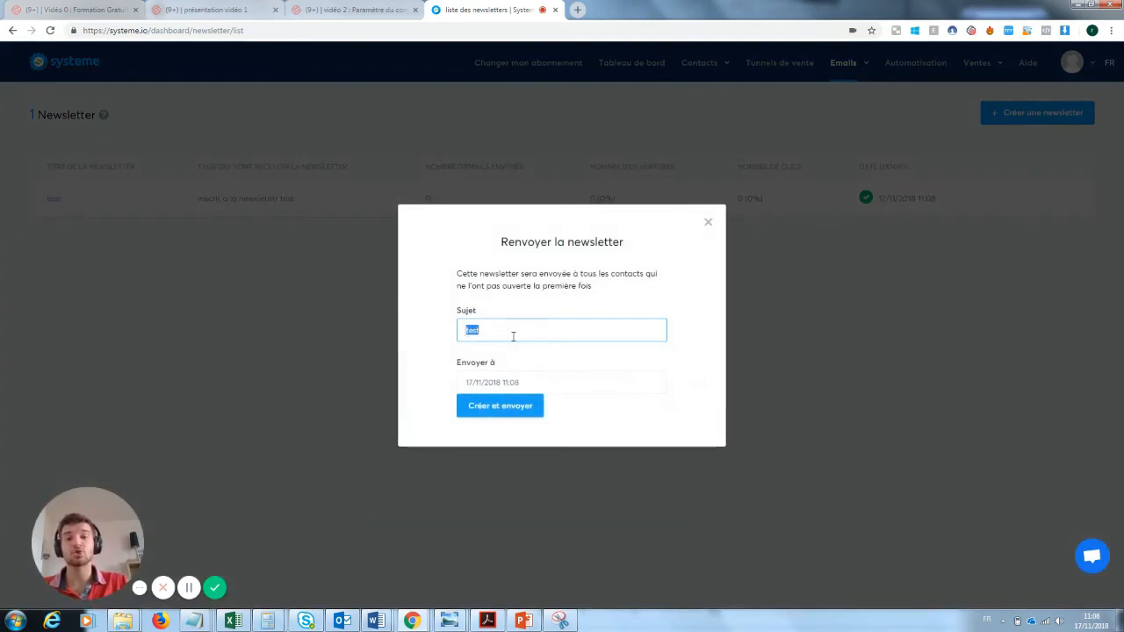
key(BackSpace)
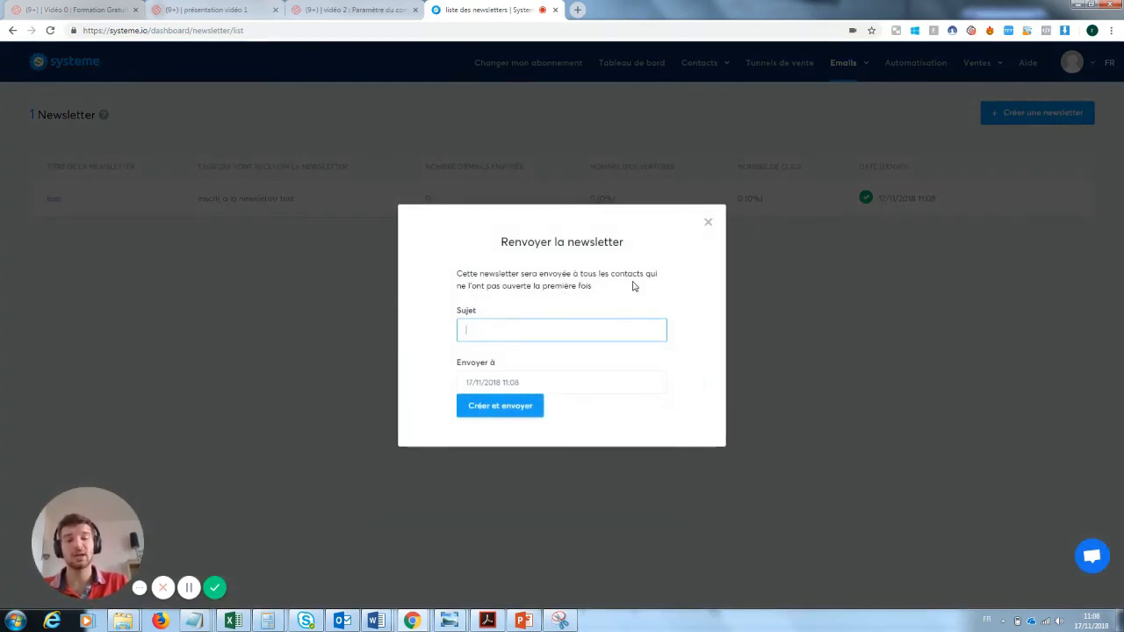
click(707, 222)
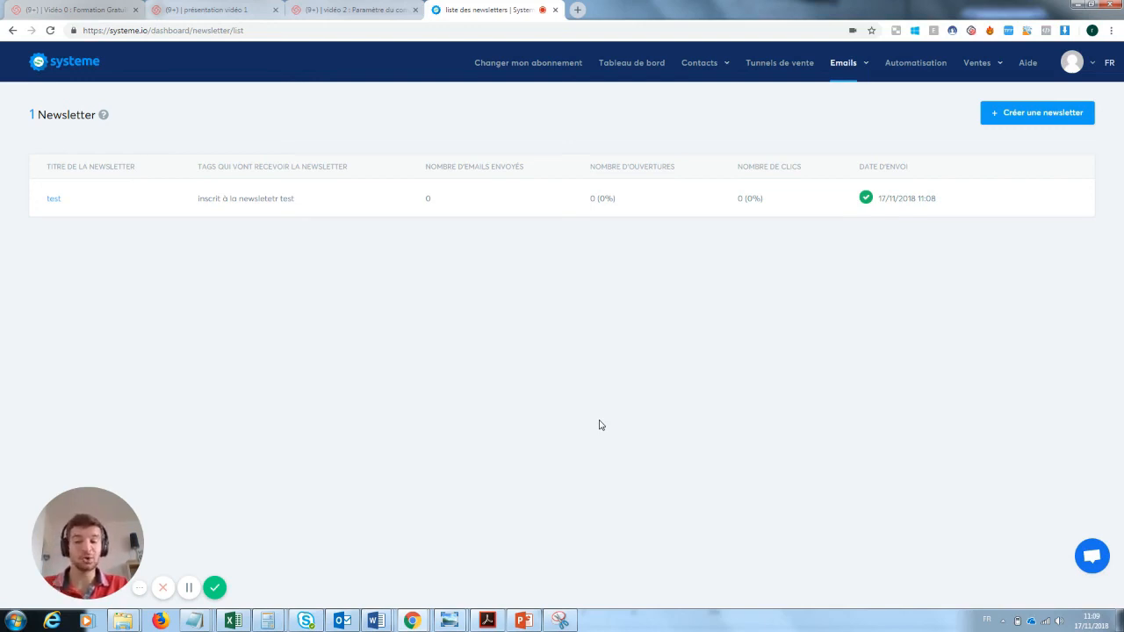
click(214, 587)
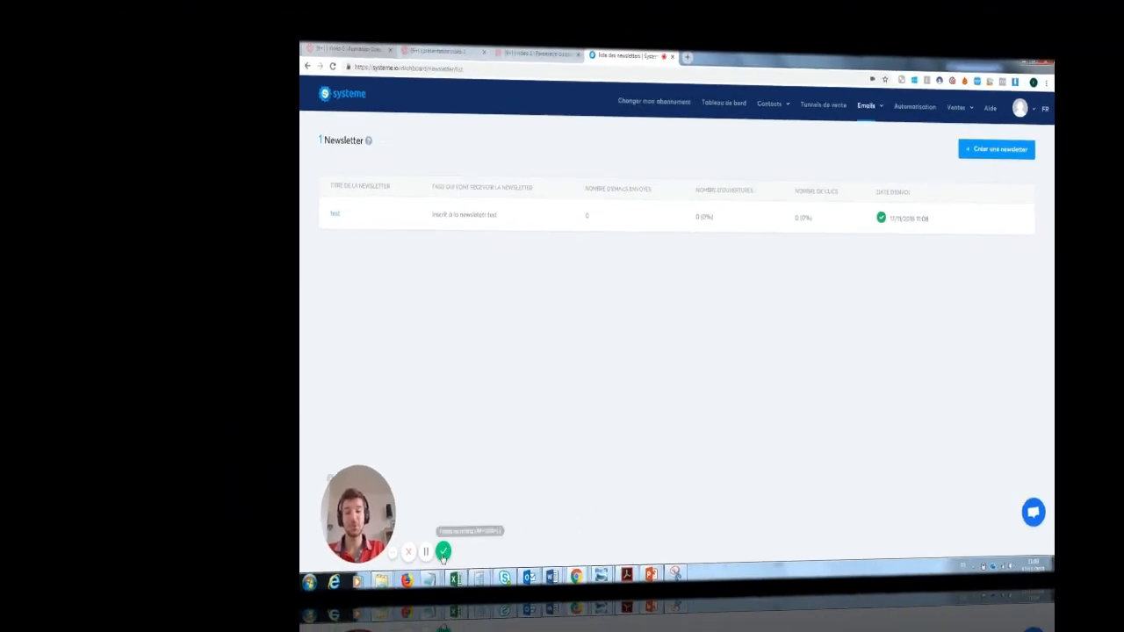